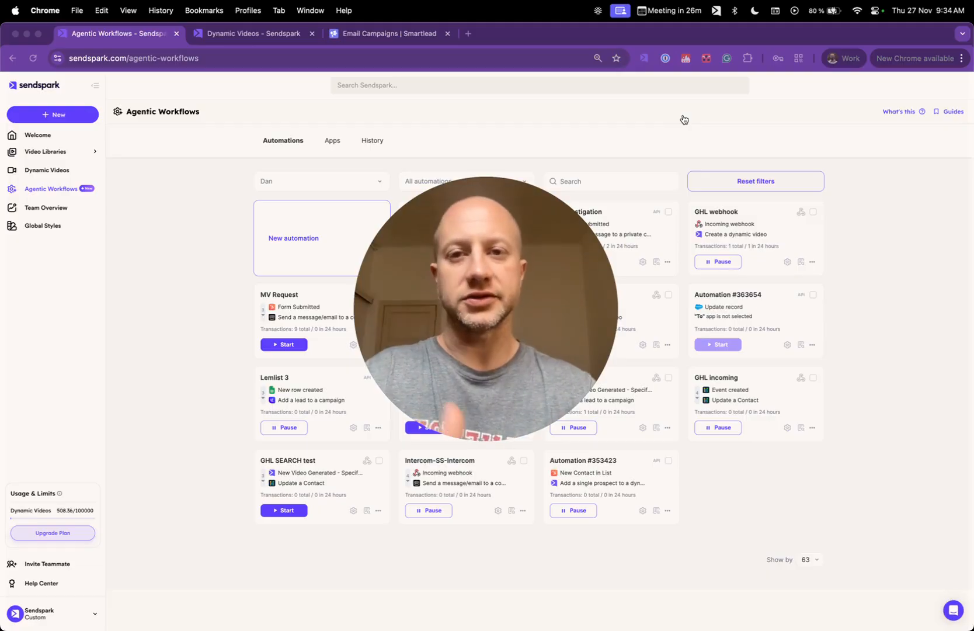
left_click(494, 415)
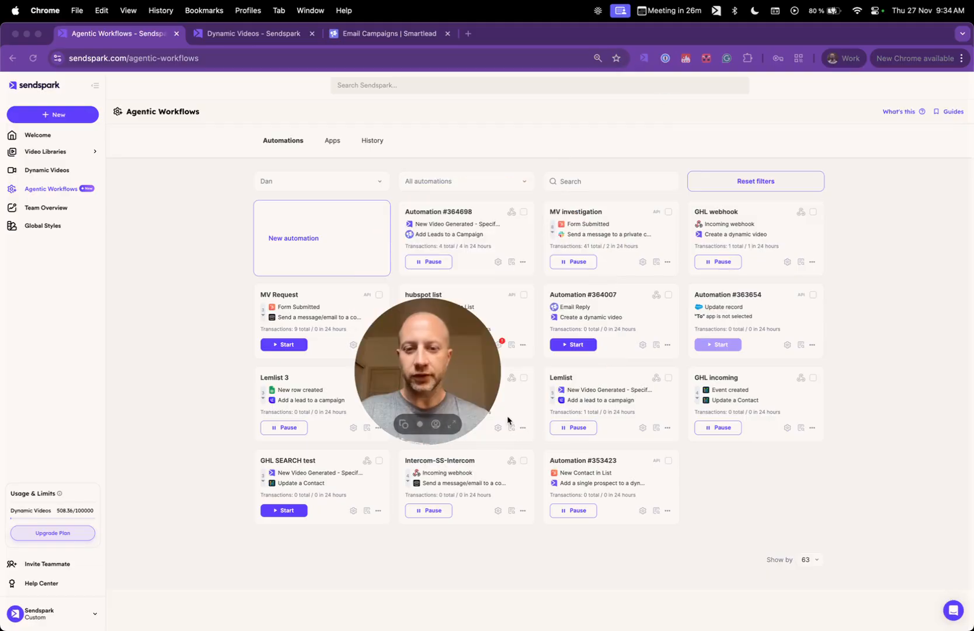
left_click_drag(478, 401, 129, 552)
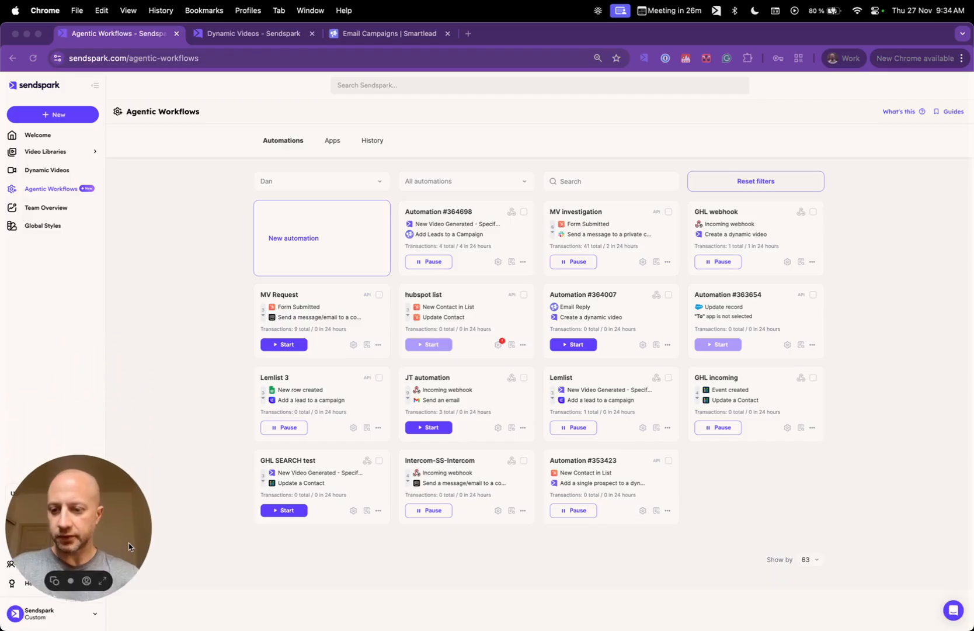
left_click(176, 345)
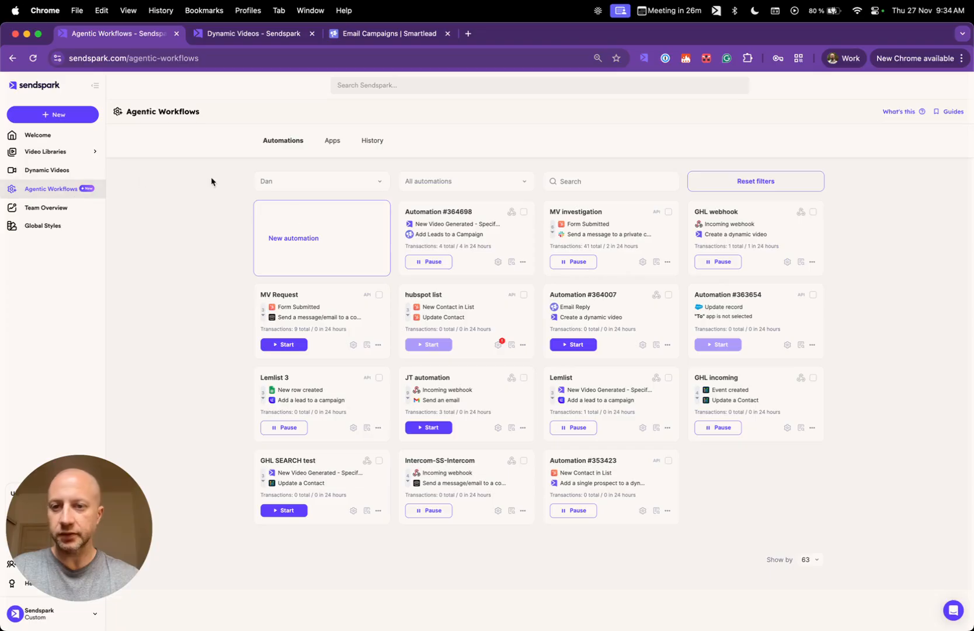
Create a new automation with a Sendspark trigger for the event "New Video Generated - Specific Campaign".
left_click(328, 240)
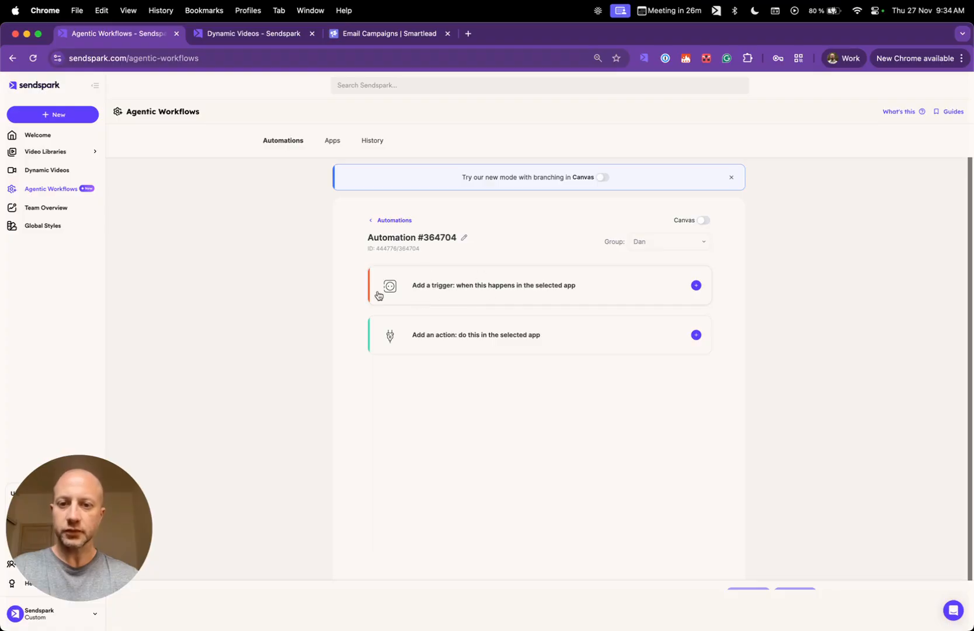
left_click(498, 287)
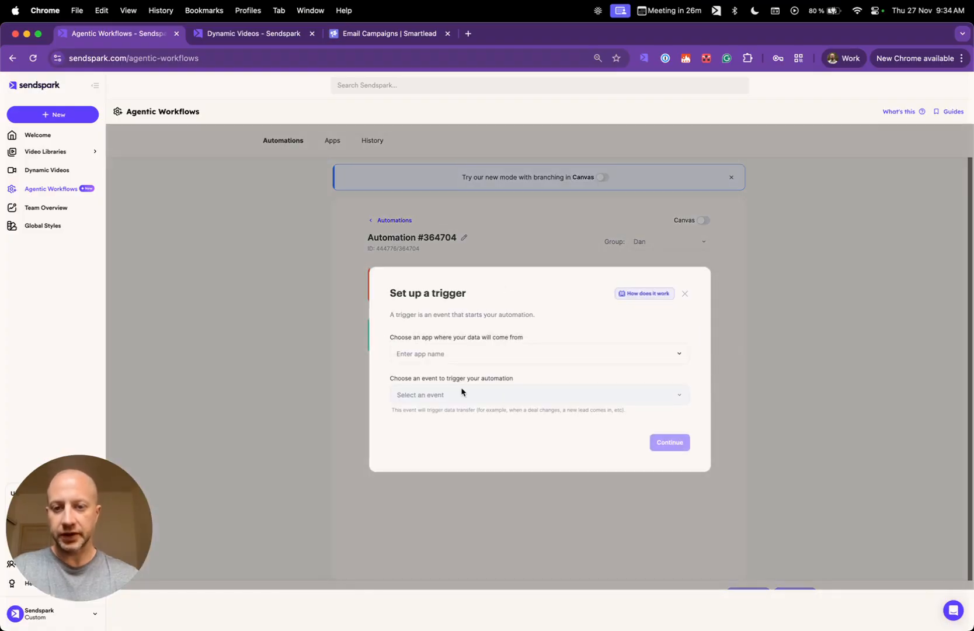
left_click(467, 355)
left_click(447, 379)
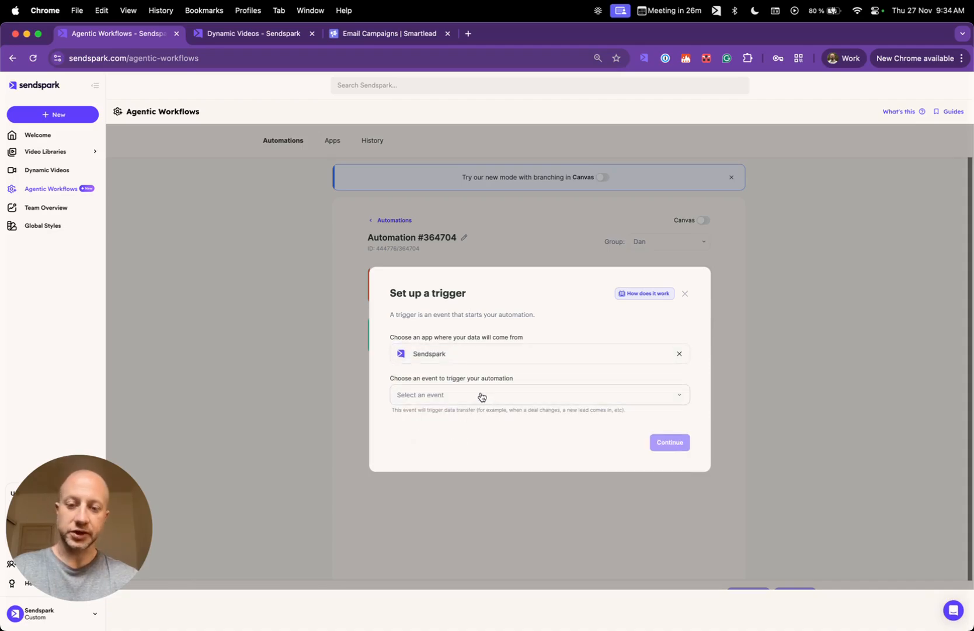
left_click(481, 397)
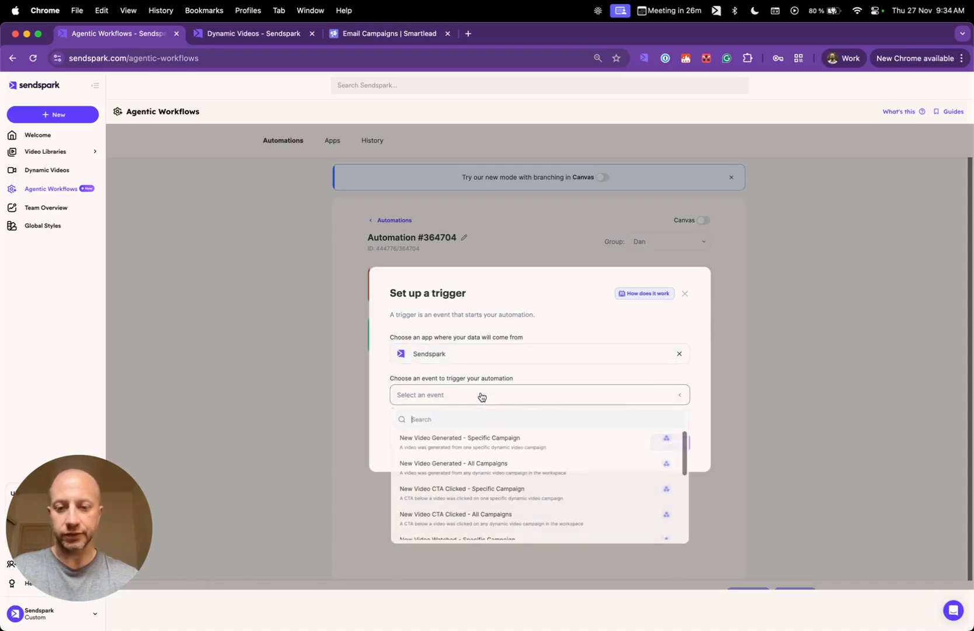
left_click(456, 442)
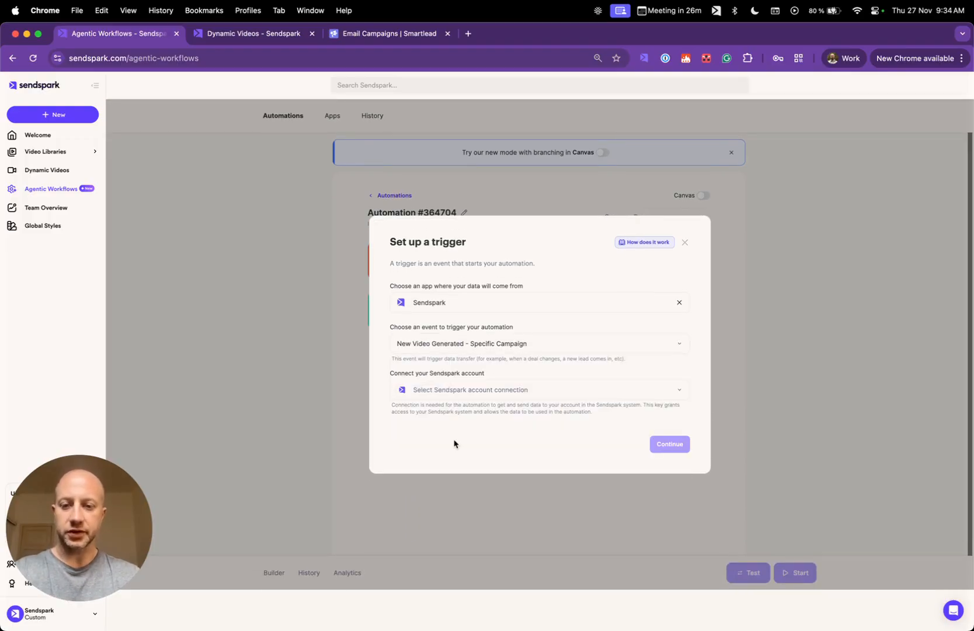
Connect the trigger to your existing Sendspark account connection and continue to its field settings.
left_click(574, 393)
scroll(535, 473, "down", 5)
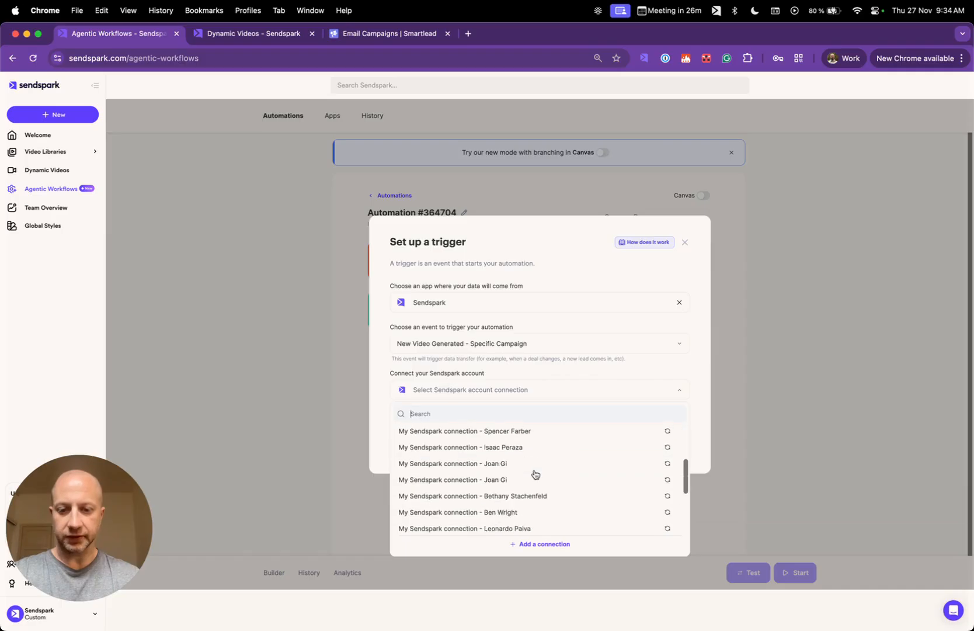
left_click(519, 510)
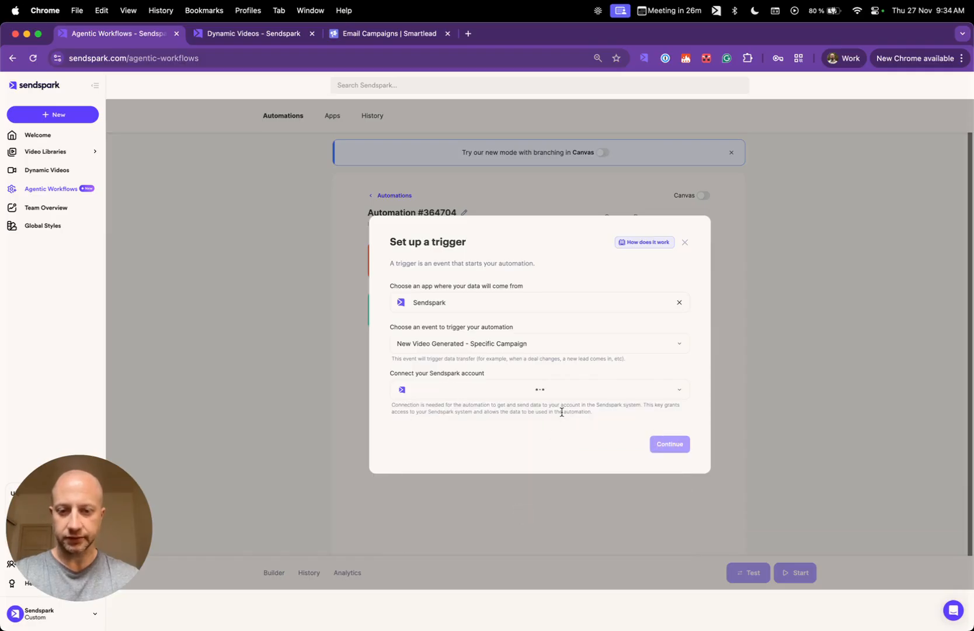
left_click(660, 444)
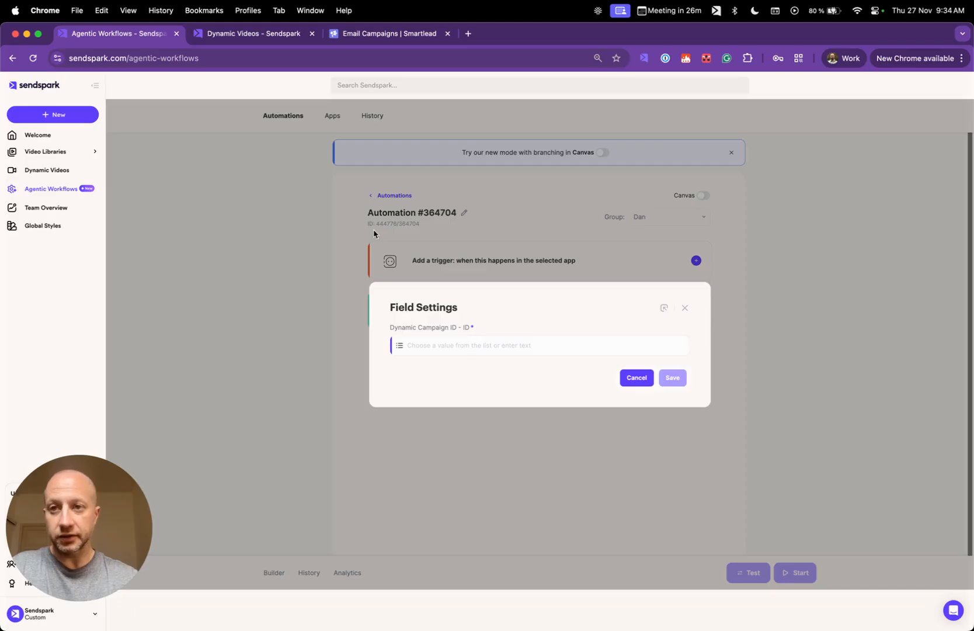
On the Dynamic Videos page, start a new AI Greeting campaign named "Smartlead tutorial".
left_click(236, 37)
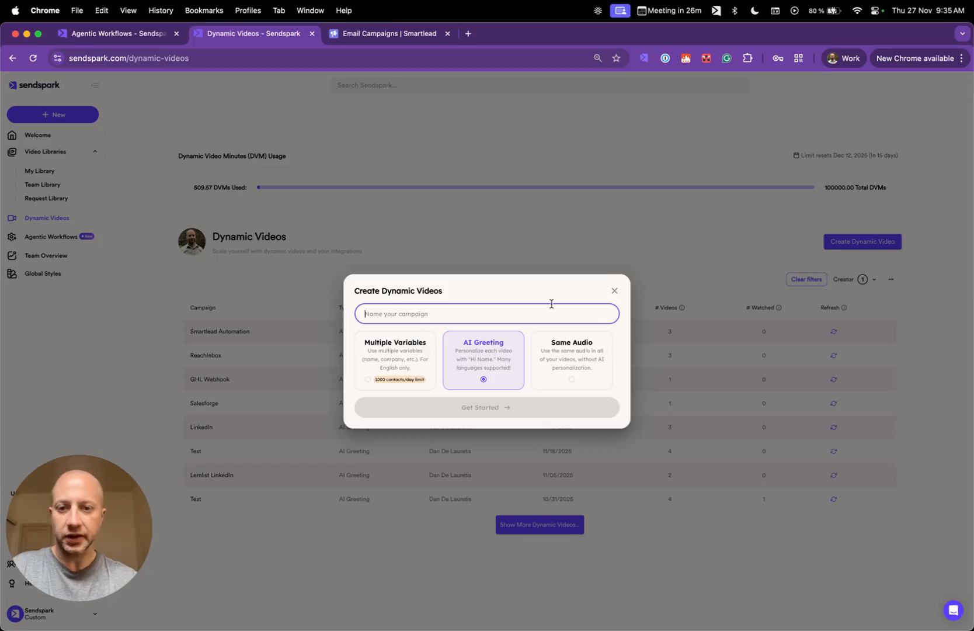
left_click(513, 311)
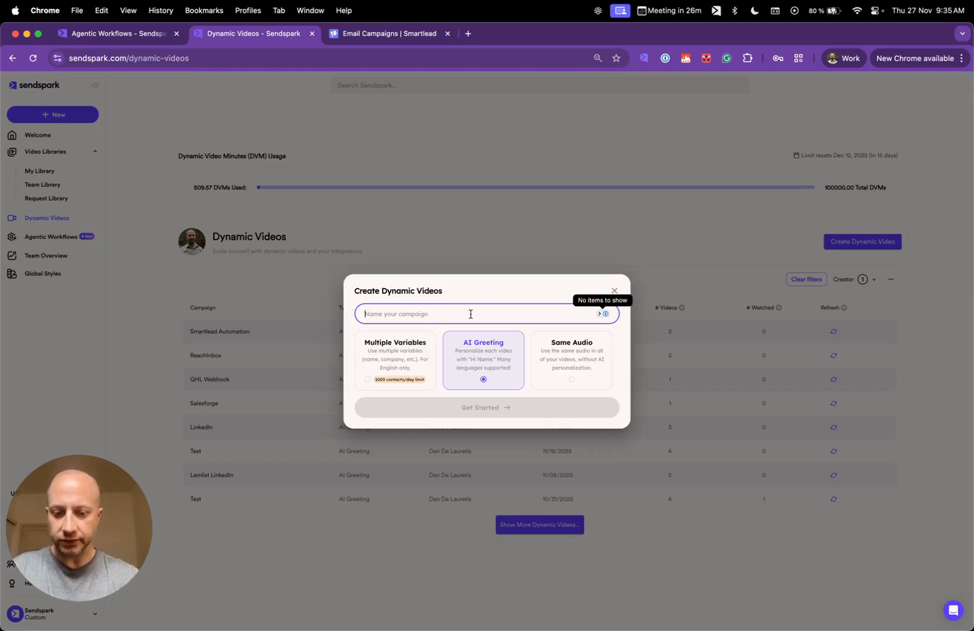
type("Smartle")
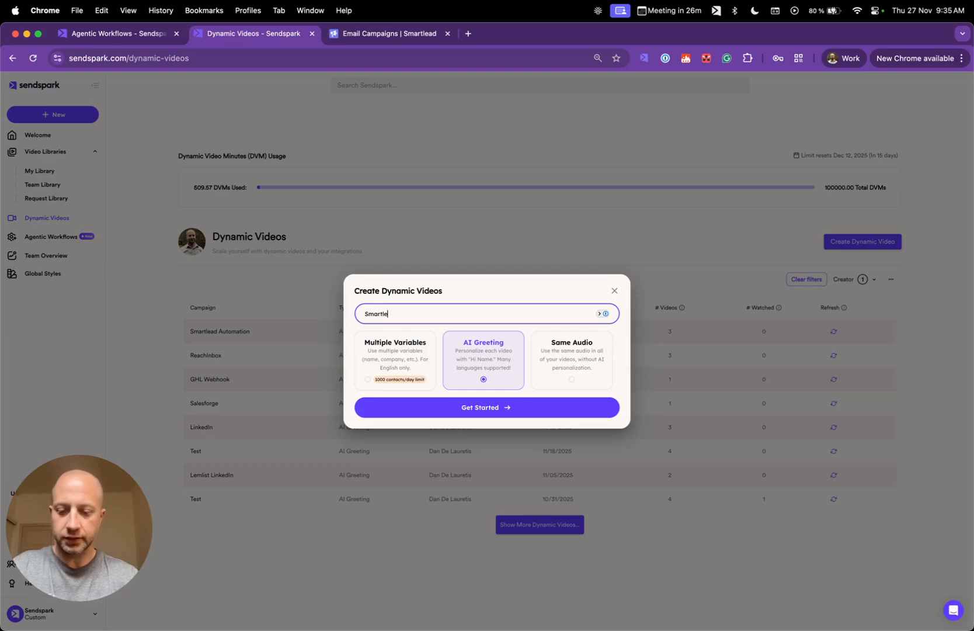
type("ad t")
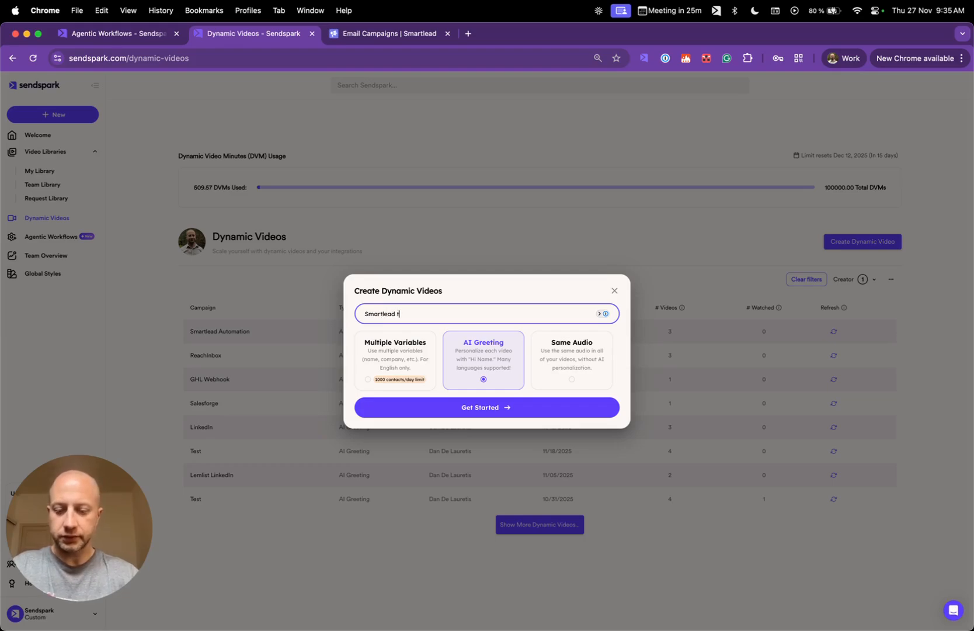
type("utorial")
left_click(474, 407)
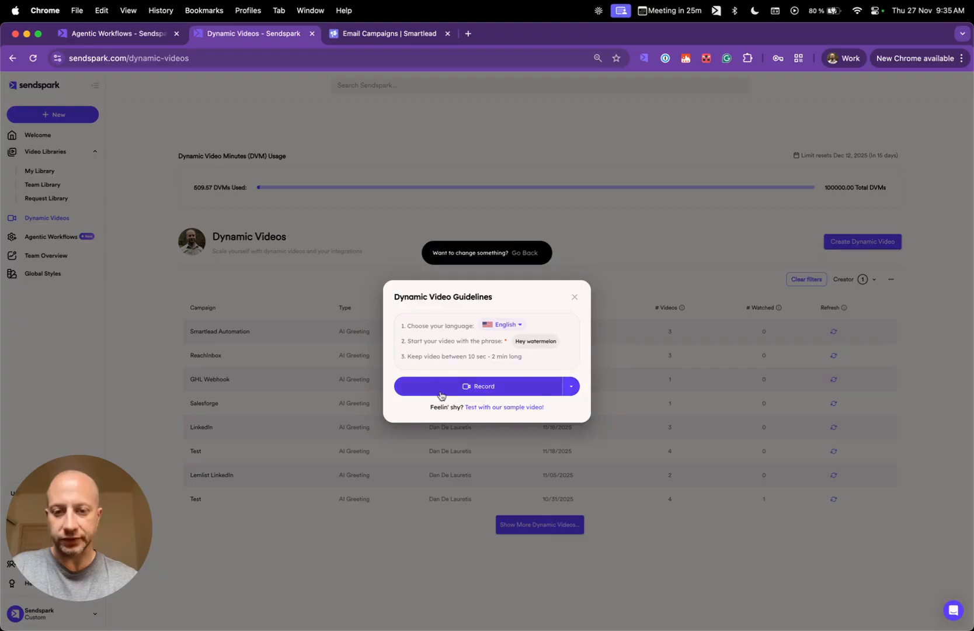
Use Sendspark's sample video as the campaign's source video, keeping English as the language.
left_click(571, 391)
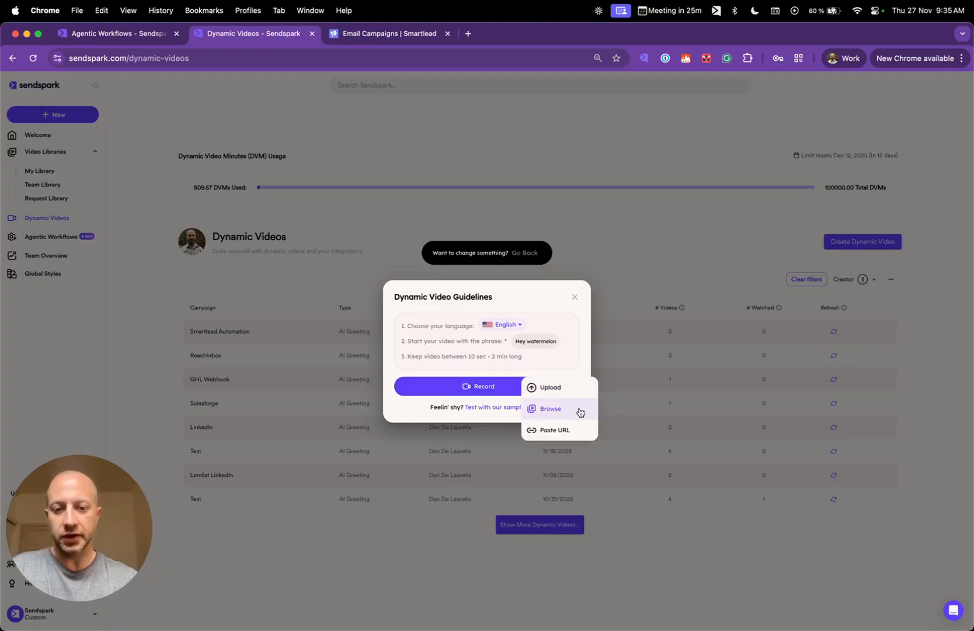
left_click(539, 296)
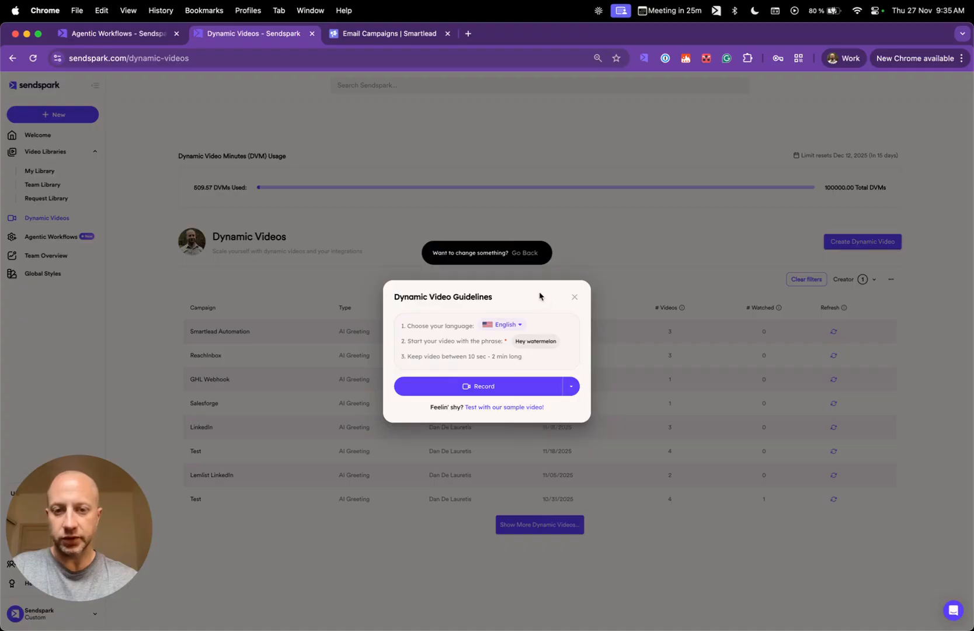
left_click(516, 408)
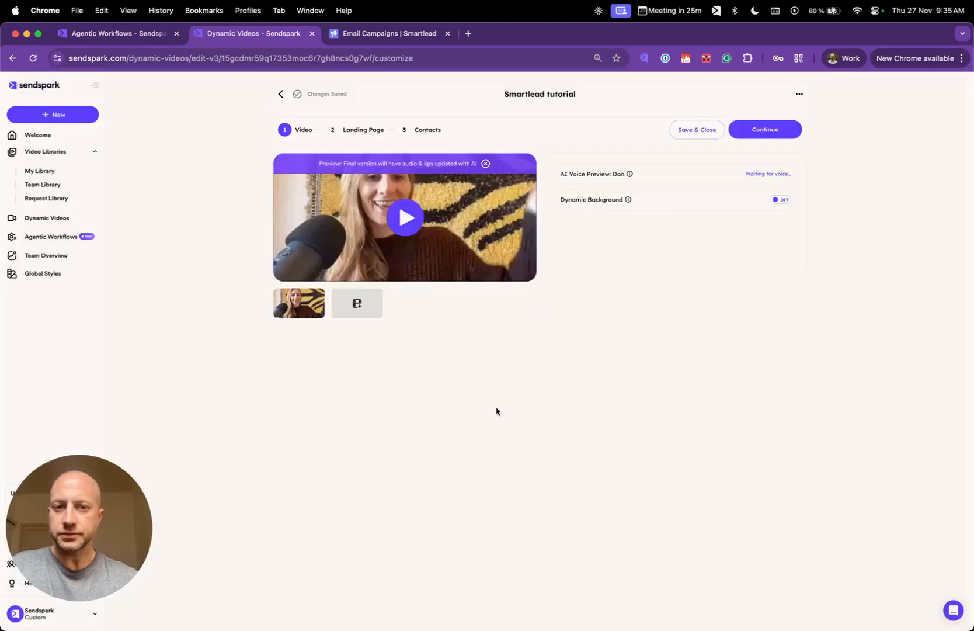
Turn on the dynamic background for the video and set the camera bubble to Spotlight.
left_click(782, 200)
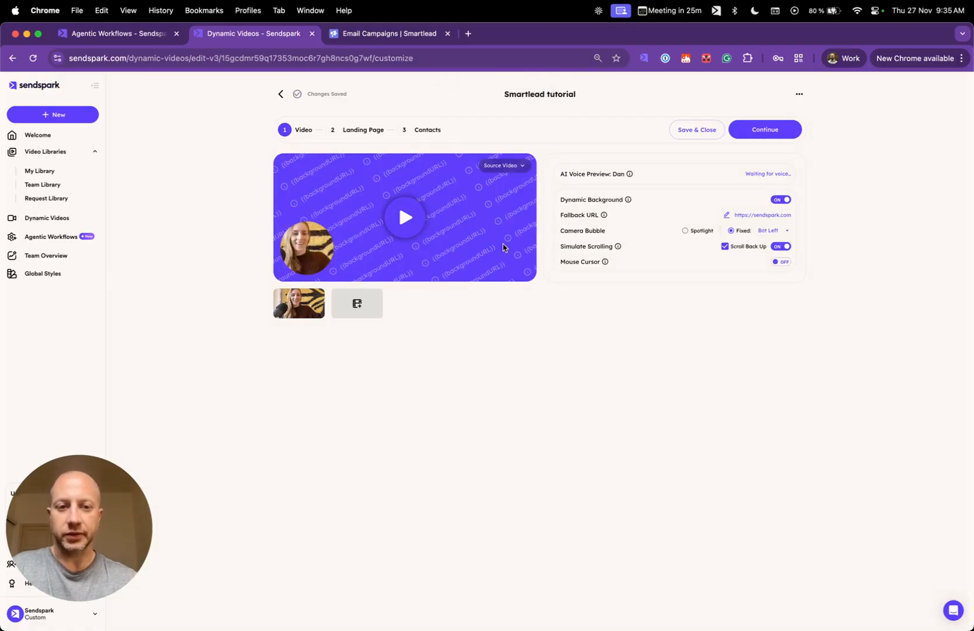
mouse_move(697, 234)
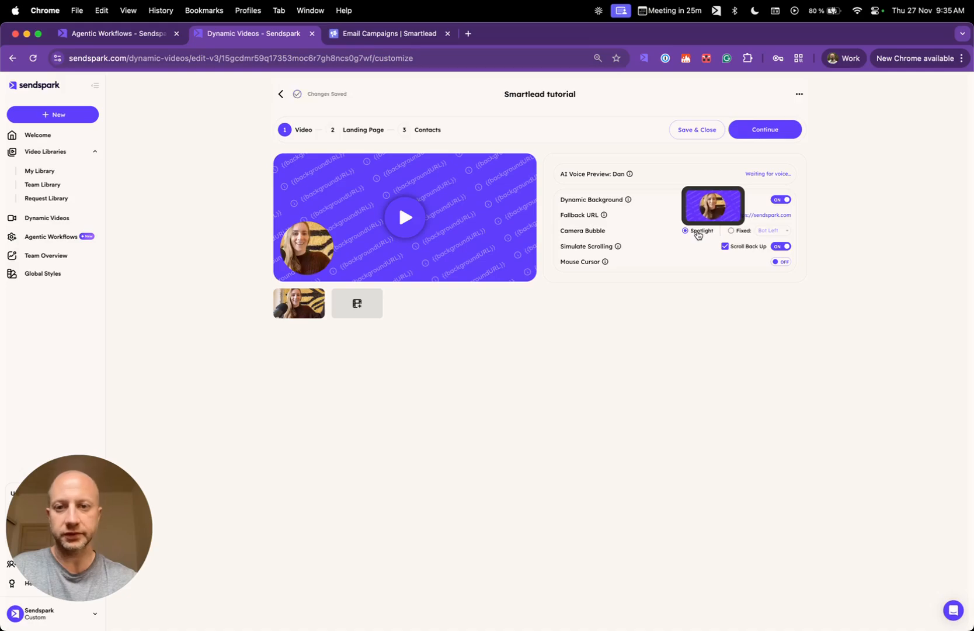
left_click(698, 235)
Go through the Landing Page stage to Contacts and set the campaign's AI name personalization to Voice-Only Model.
left_click(363, 132)
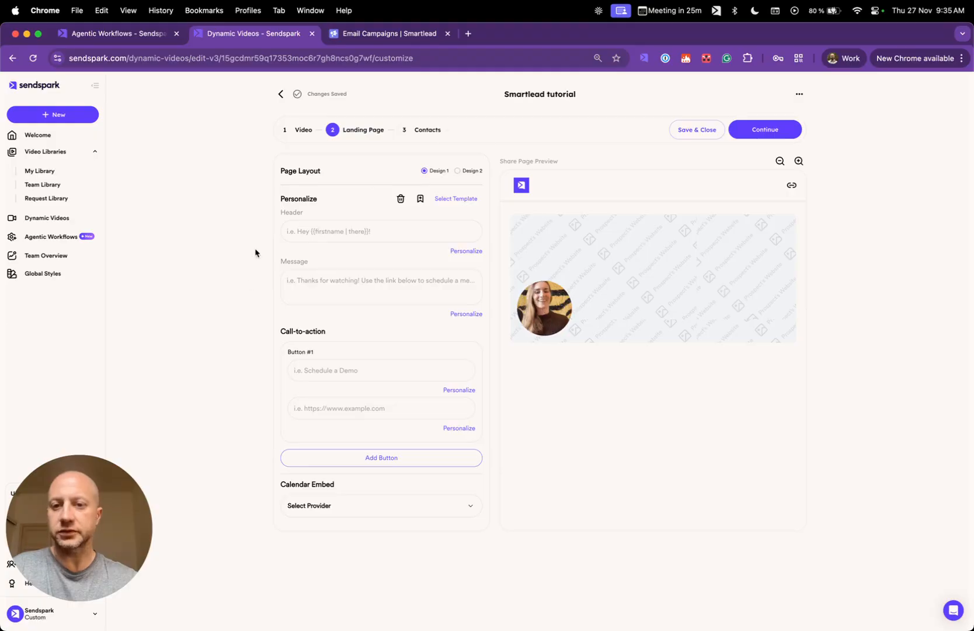
left_click(428, 130)
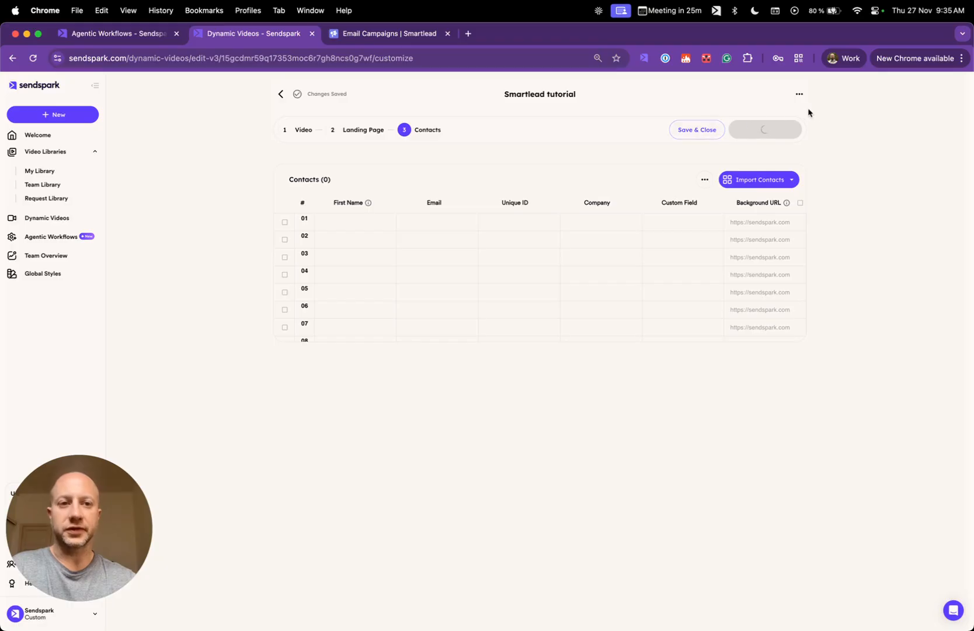
left_click(799, 94)
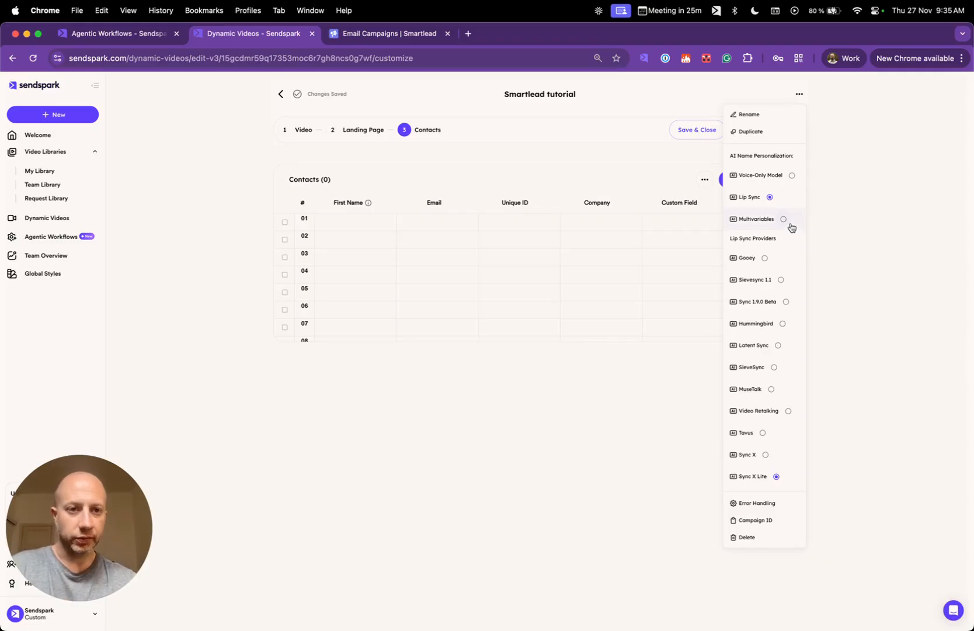
left_click(783, 176)
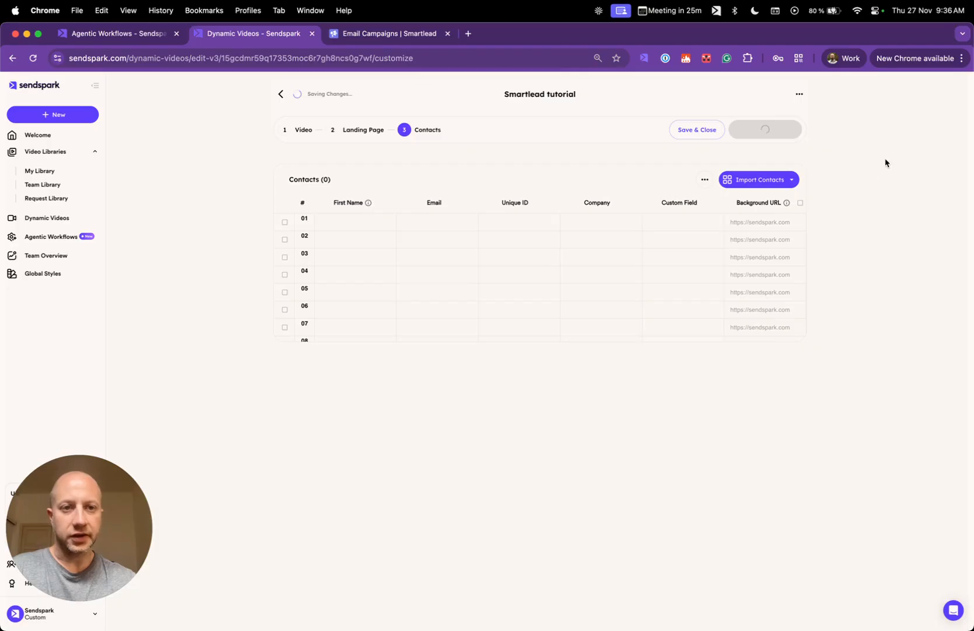
Review the campaign's AI name personalization setting and check its Video and Contacts stages.
left_click(799, 94)
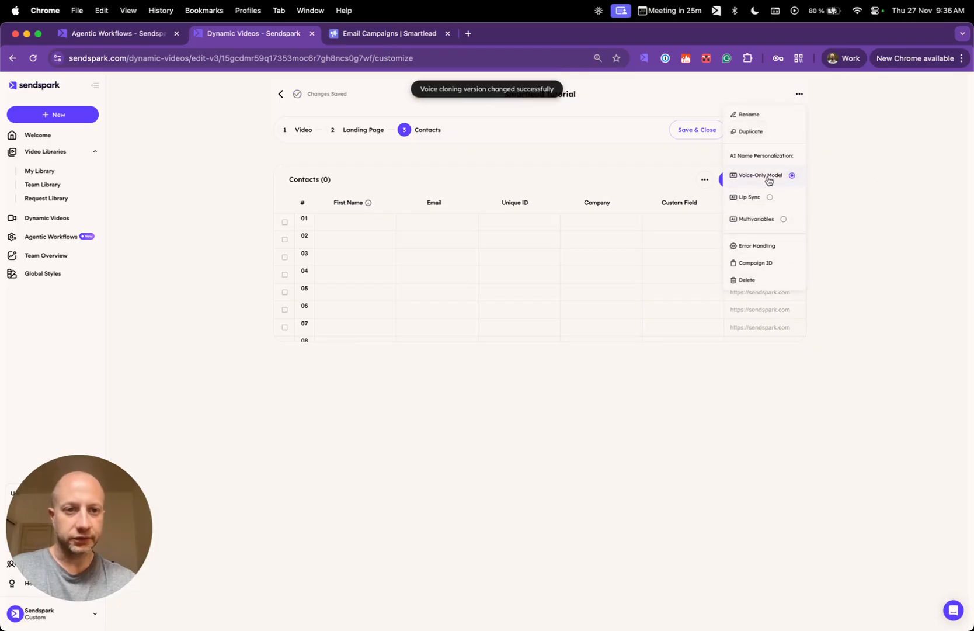
left_click(841, 179)
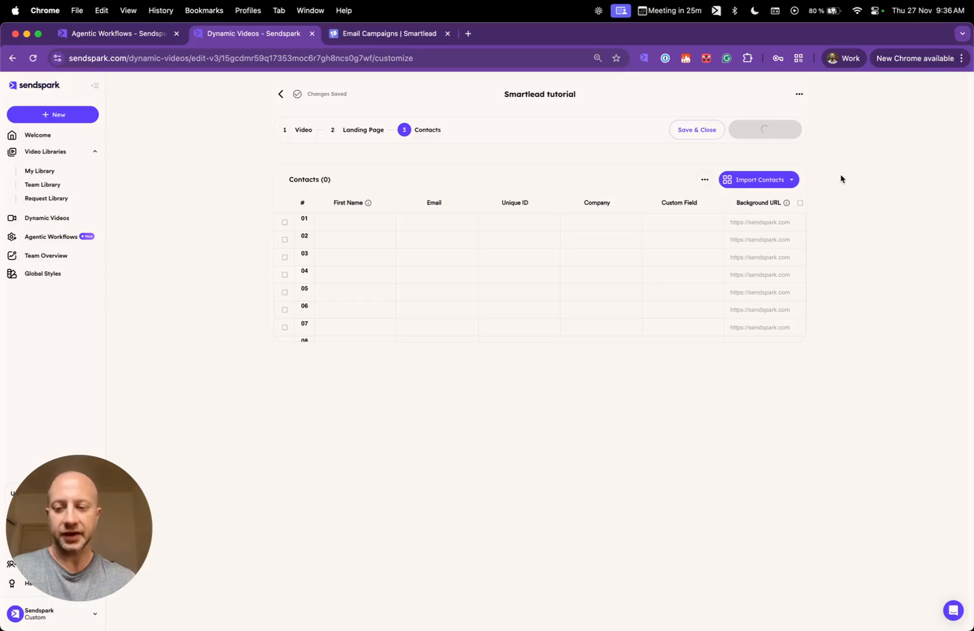
left_click(799, 94)
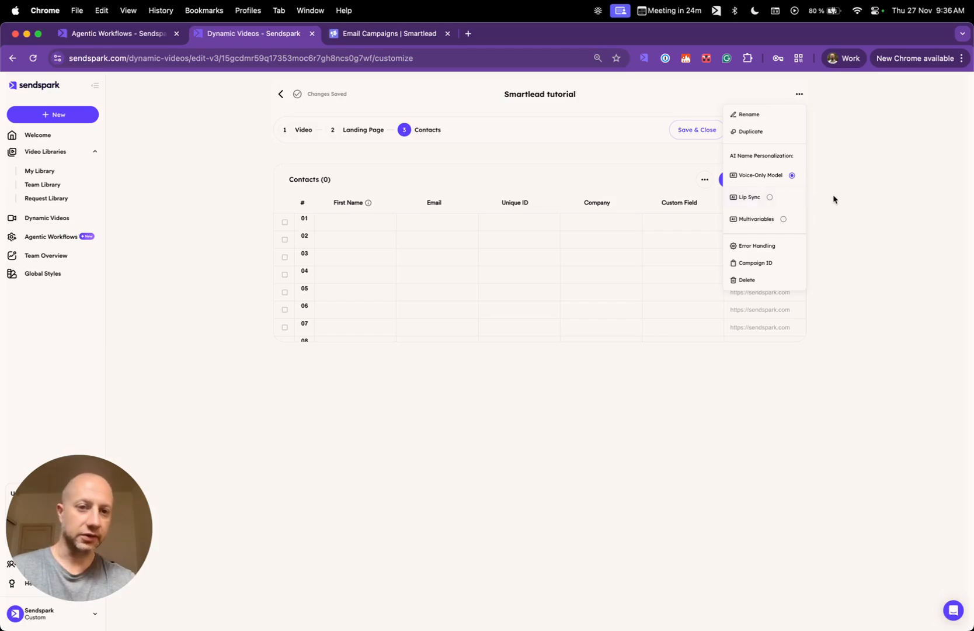
left_click(847, 199)
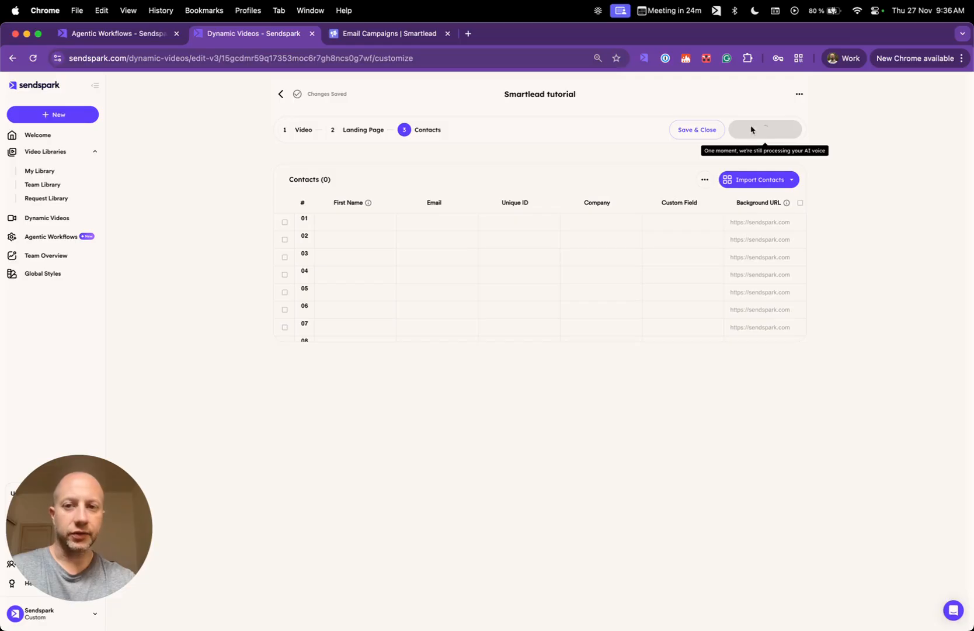
left_click(307, 130)
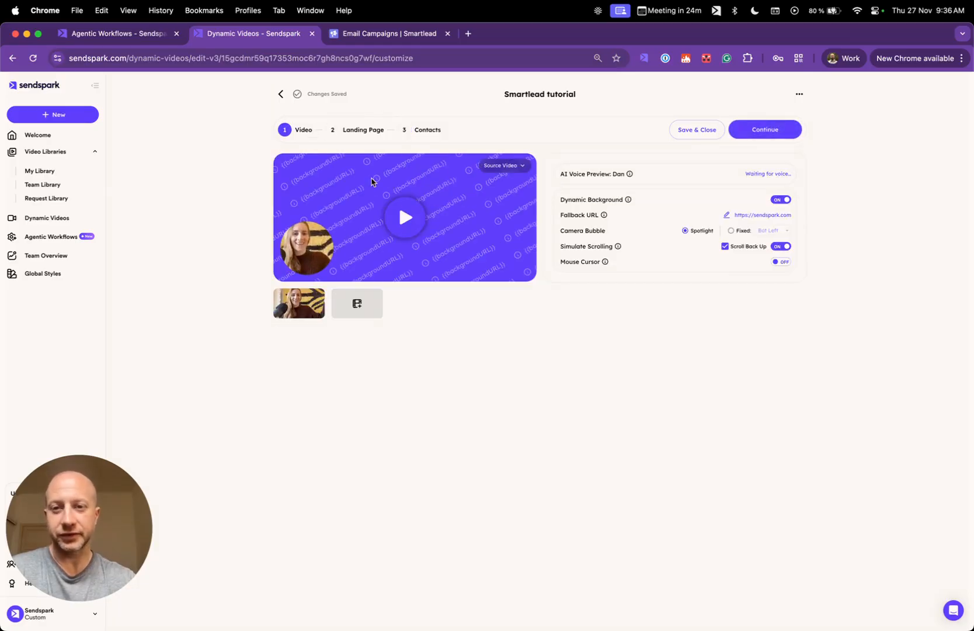
left_click(429, 126)
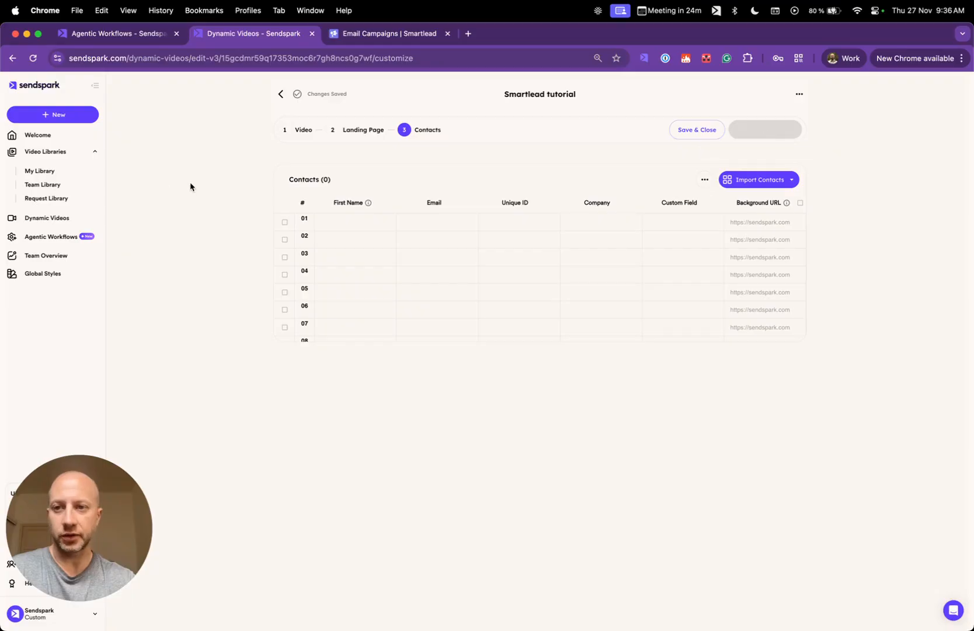
Back in the automation's trigger settings, refresh the campaign list and choose Smartlead tutorial as the Dynamic Campaign ID.
left_click(144, 36)
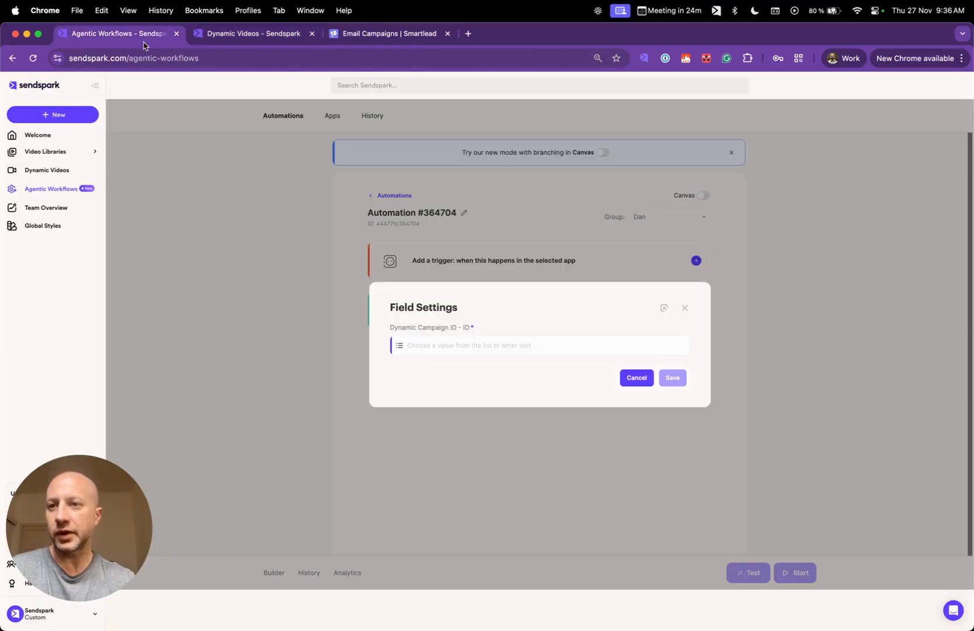
left_click(461, 344)
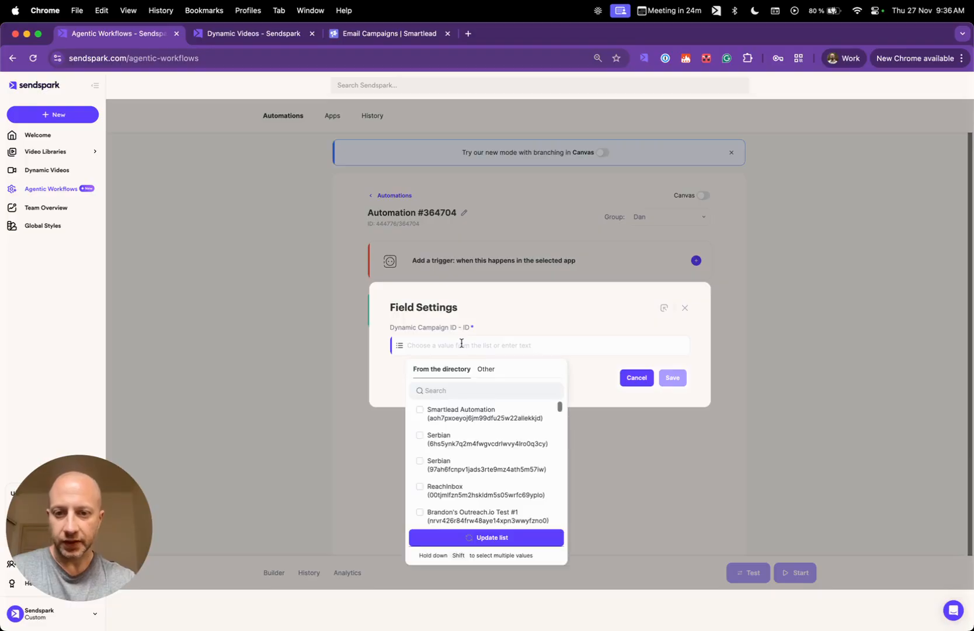
left_click(508, 543)
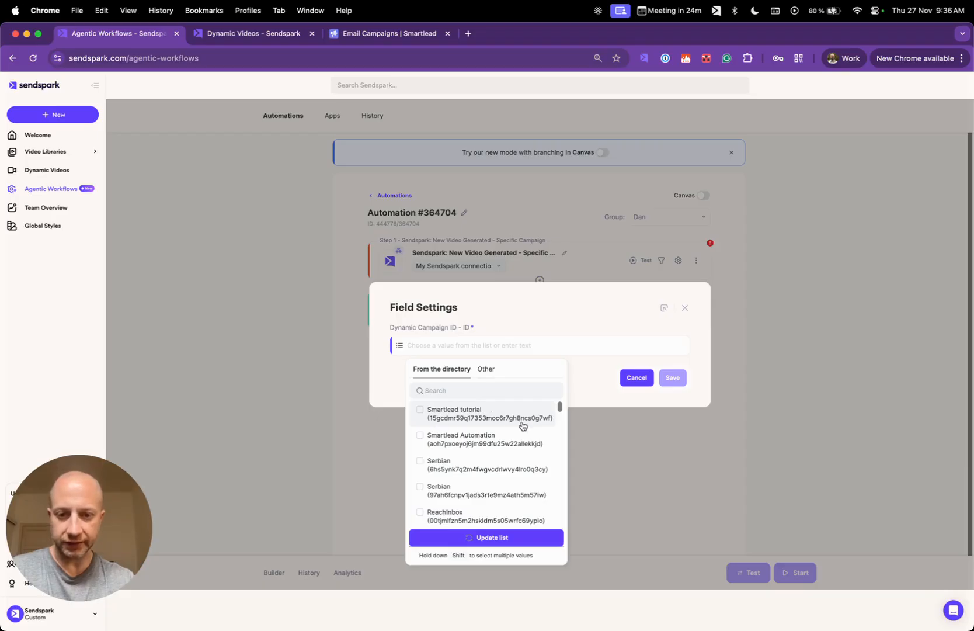
left_click(456, 421)
Check the Smartlead tutorial campaign's ID in its Dynamic Videos page address, and save the automation trigger's field settings.
left_click(248, 35)
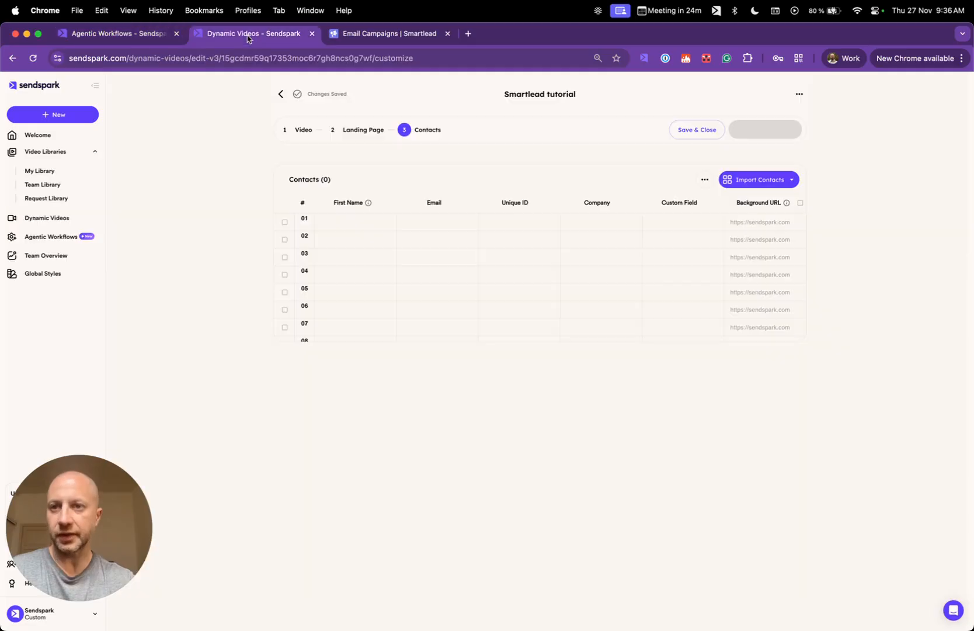
left_click_drag(226, 59, 240, 59)
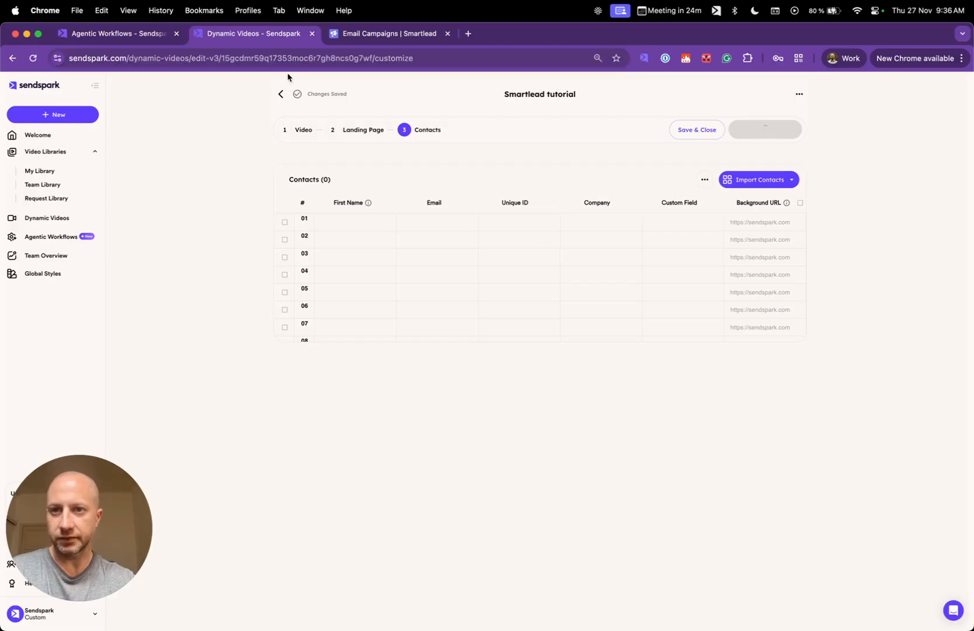
left_click(139, 33)
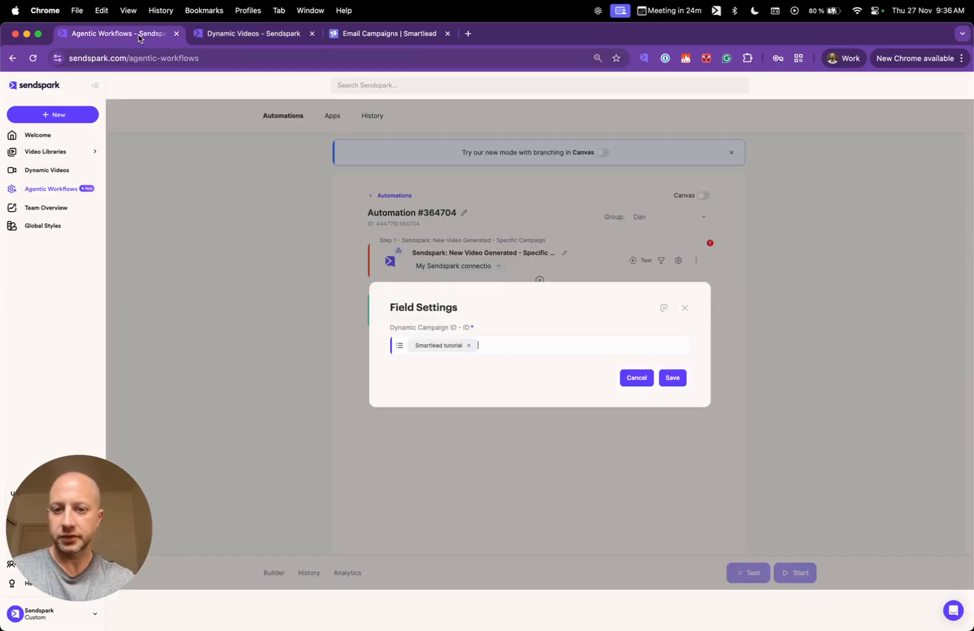
left_click(673, 379)
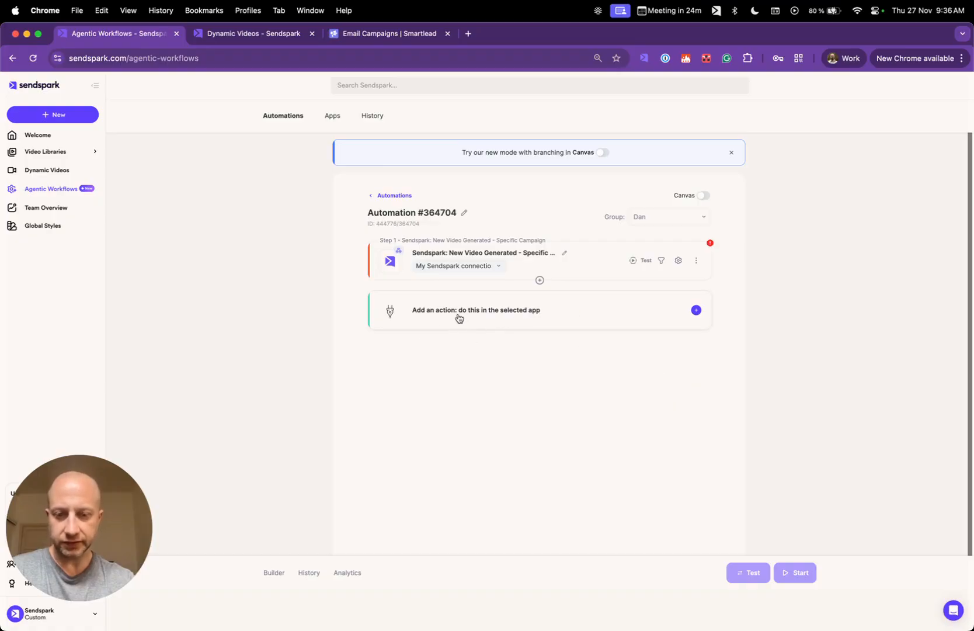
Add an action to the automation and choose Smartlead.ai as the app to transfer data to.
left_click(506, 317)
left_click(498, 327)
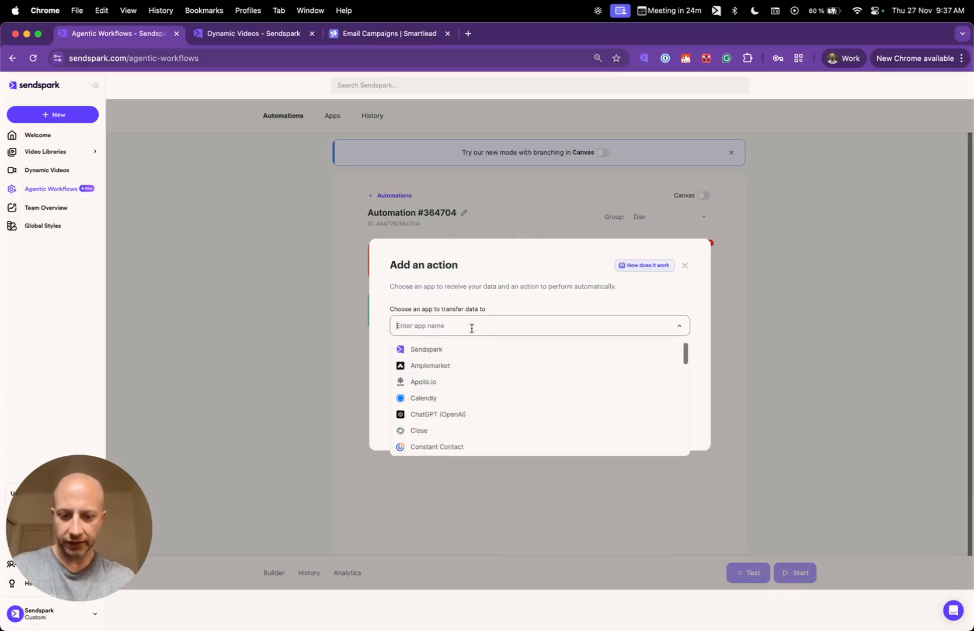
type("smartlead")
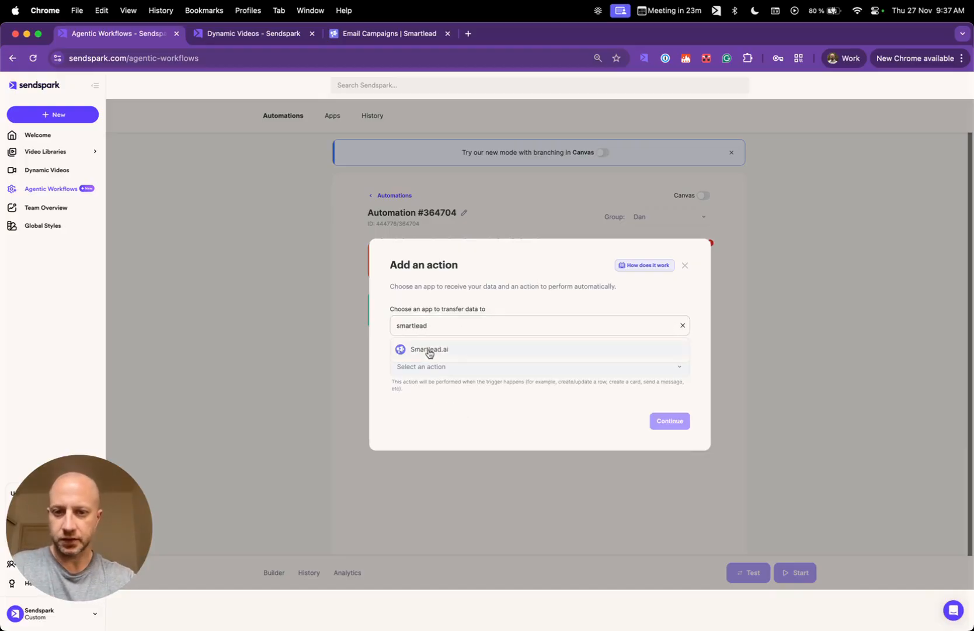
left_click(428, 349)
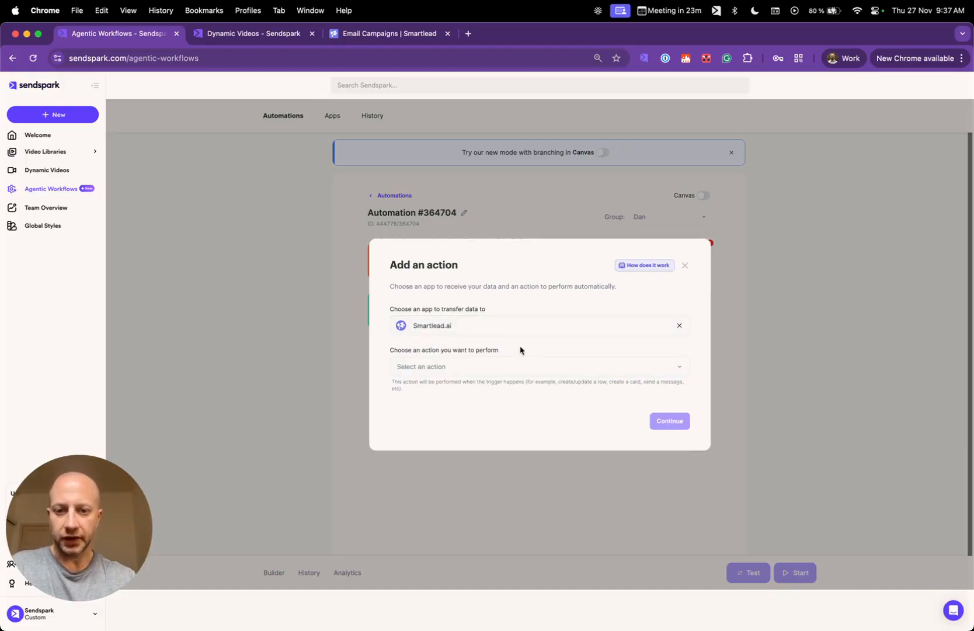
Set the Smartlead.ai action to Add Leads to a Campaign using the existing Smartlead.ai account connection.
left_click(479, 371)
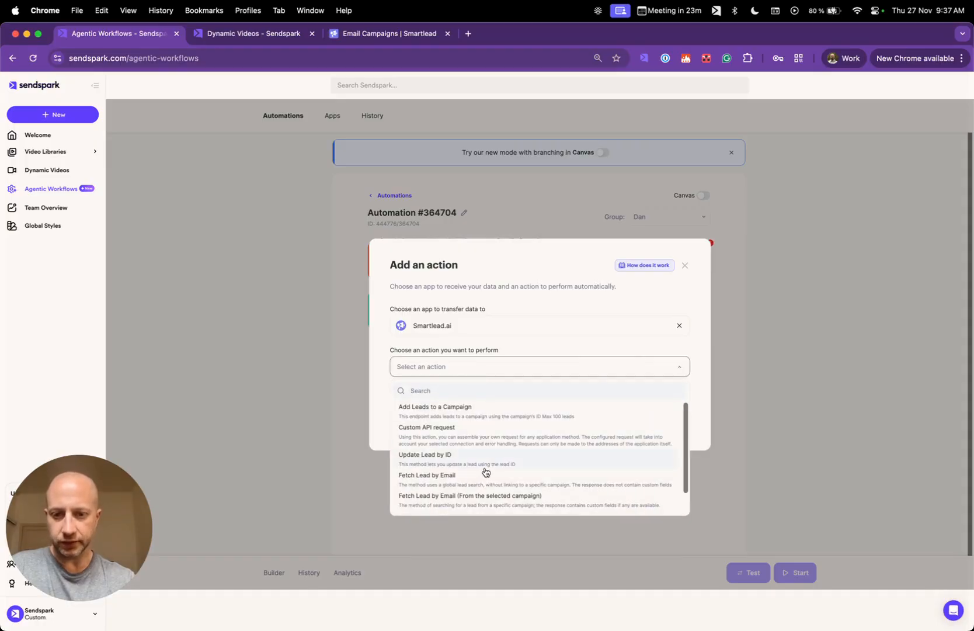
scroll(485, 472, "down", 2)
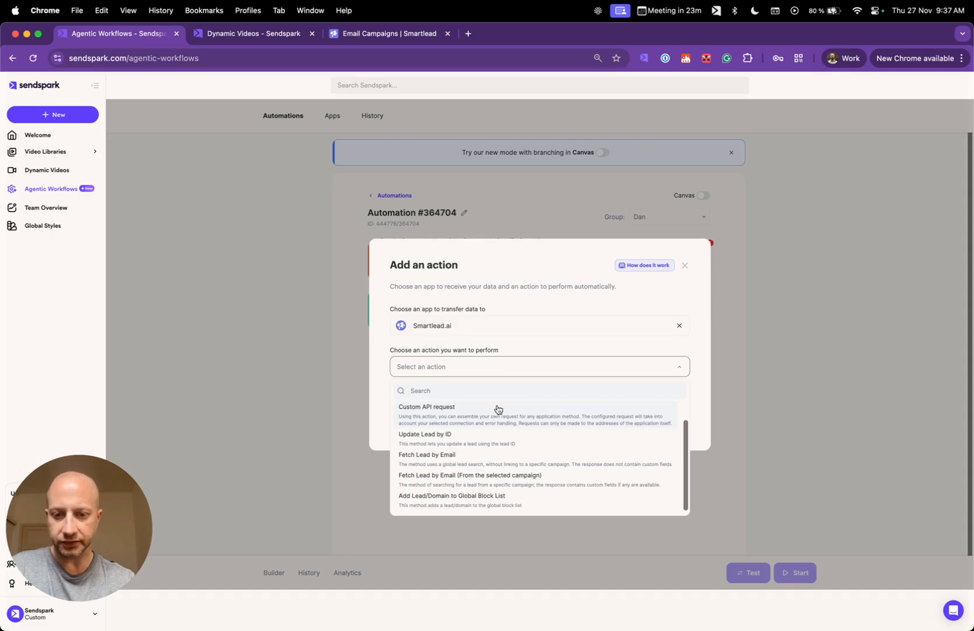
scroll(493, 443, "up", 1)
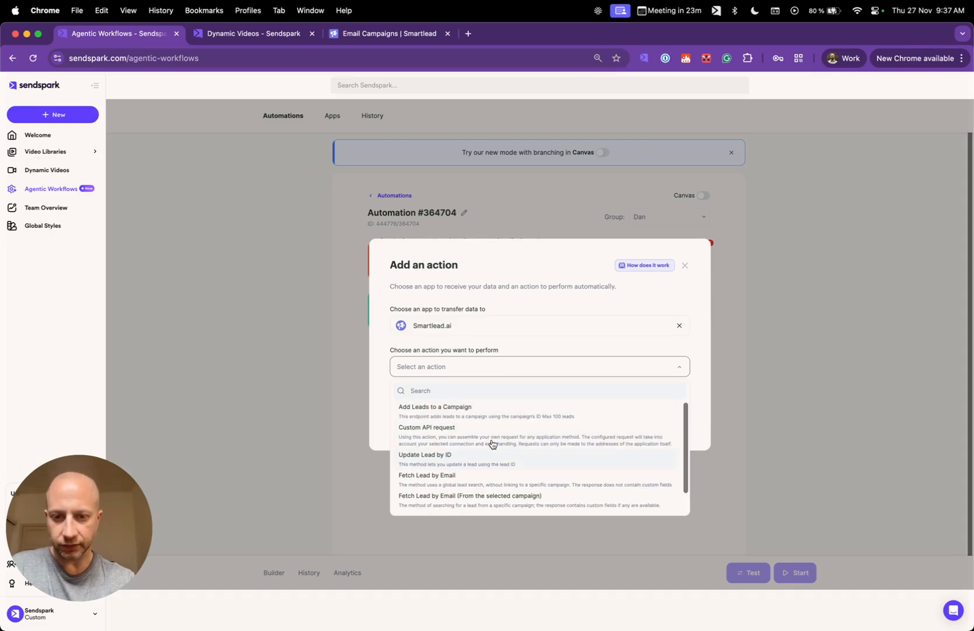
left_click(481, 409)
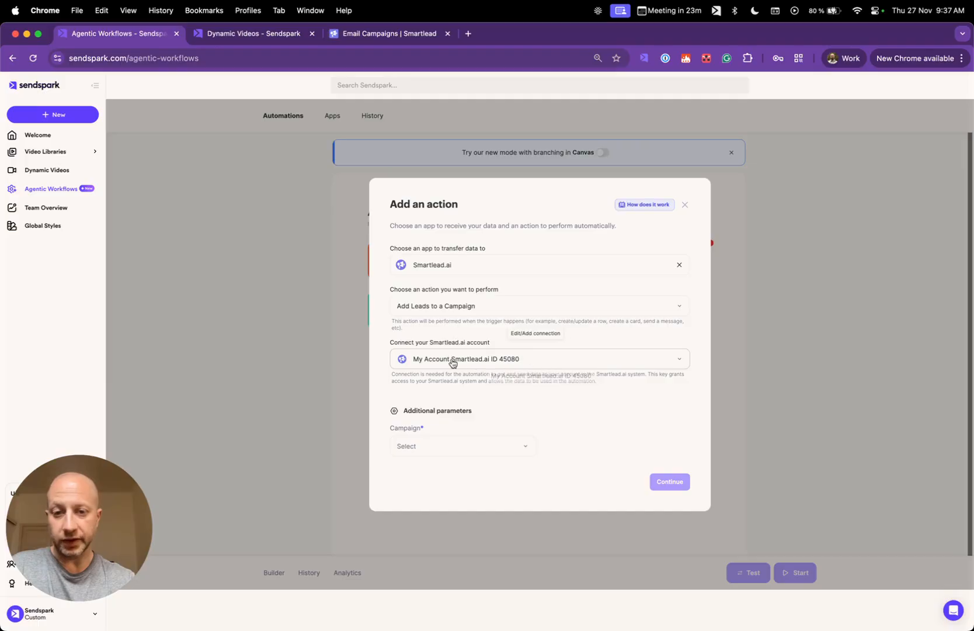
left_click(526, 359)
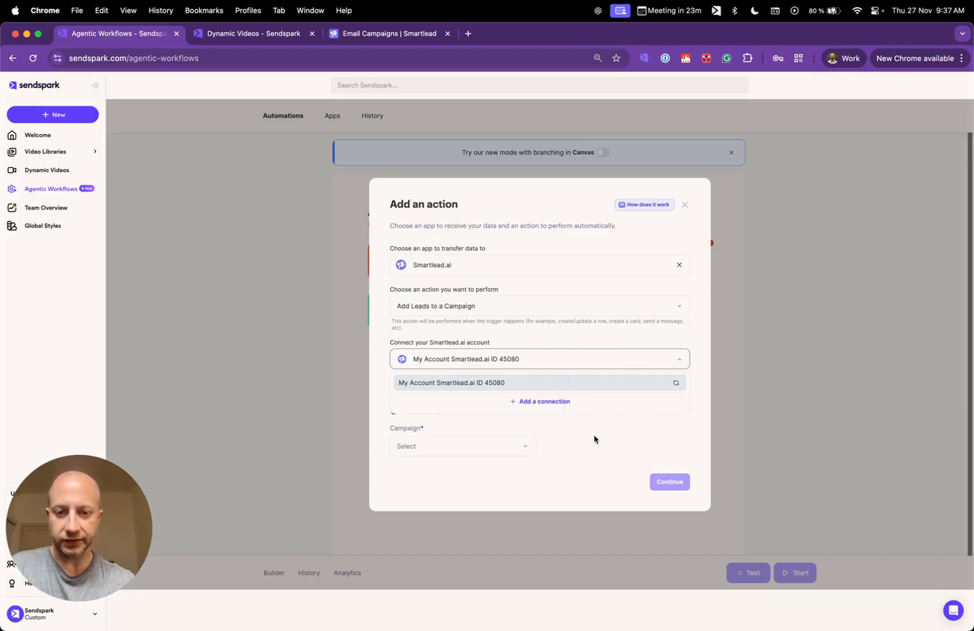
left_click(507, 383)
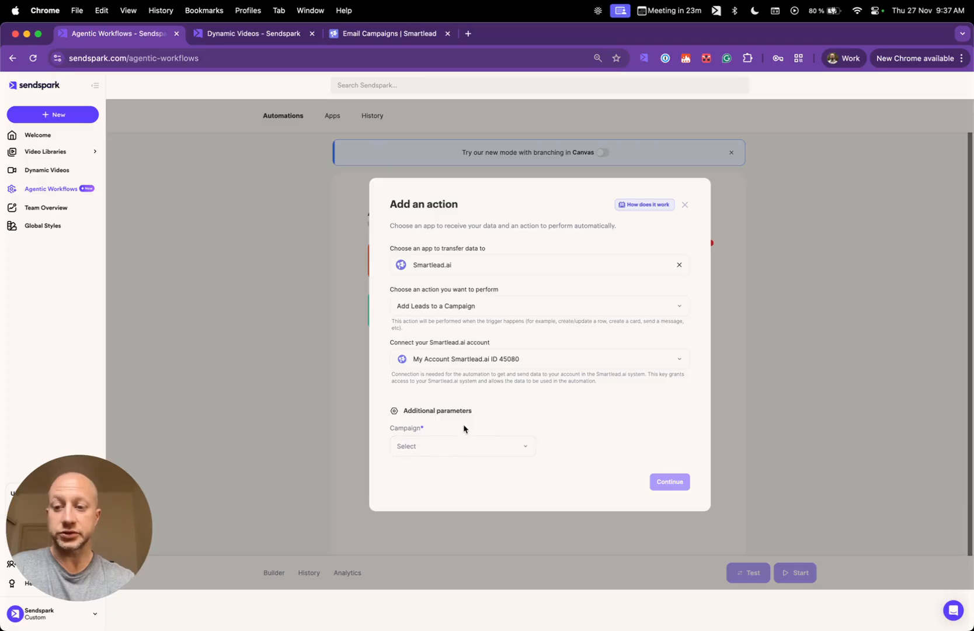
Switch to Smartlead and name the new email campaign "Sendspark automation Tutorial".
left_click(392, 38)
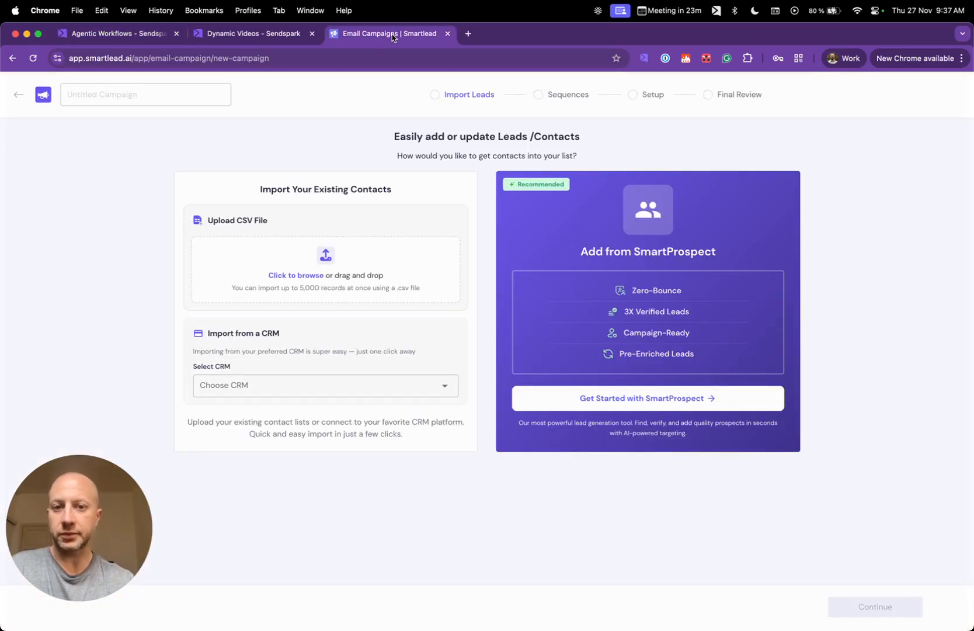
left_click(179, 98)
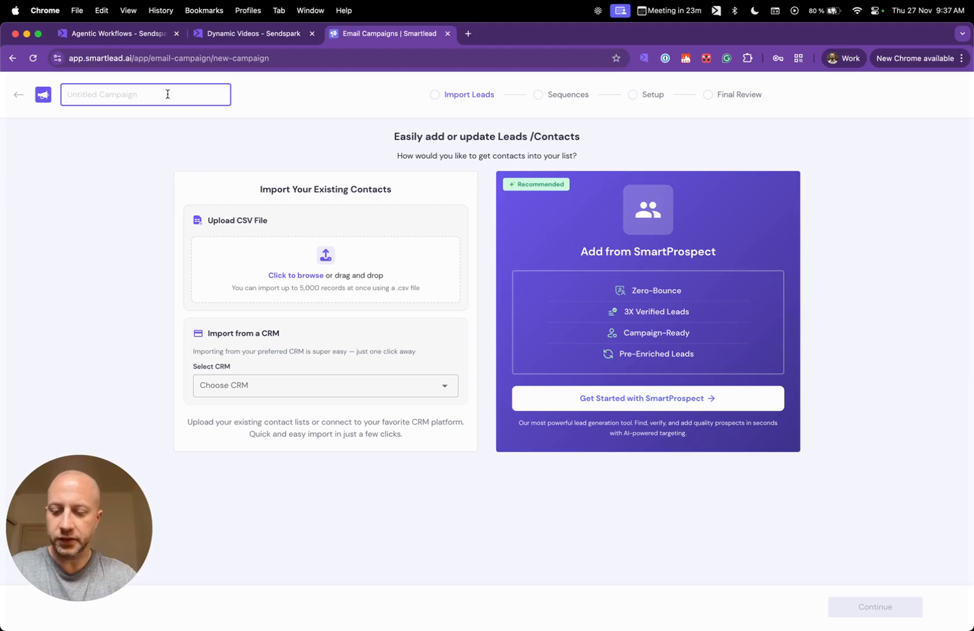
type("Sendspark aut")
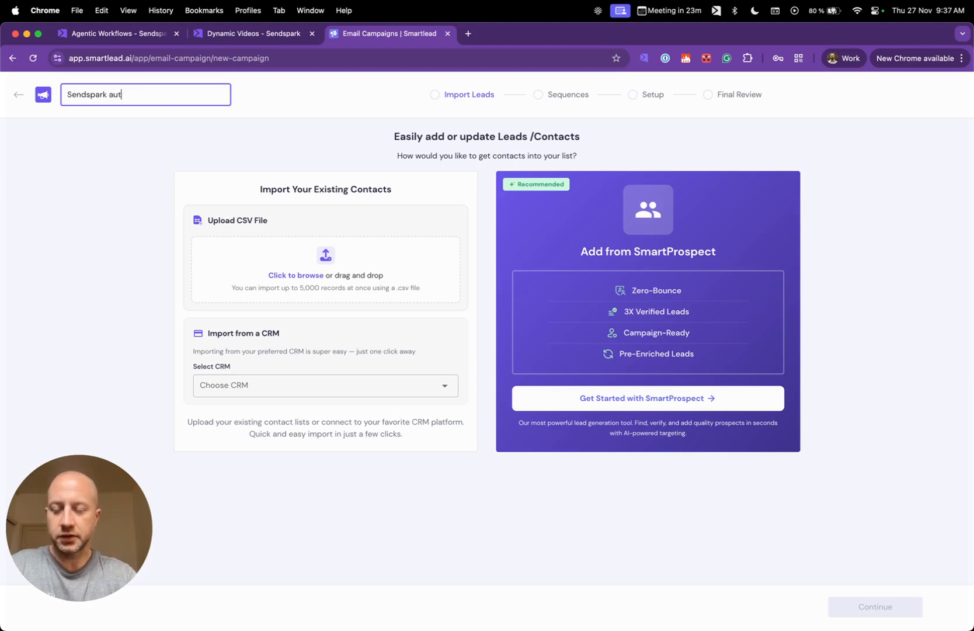
type("omation Tutorial")
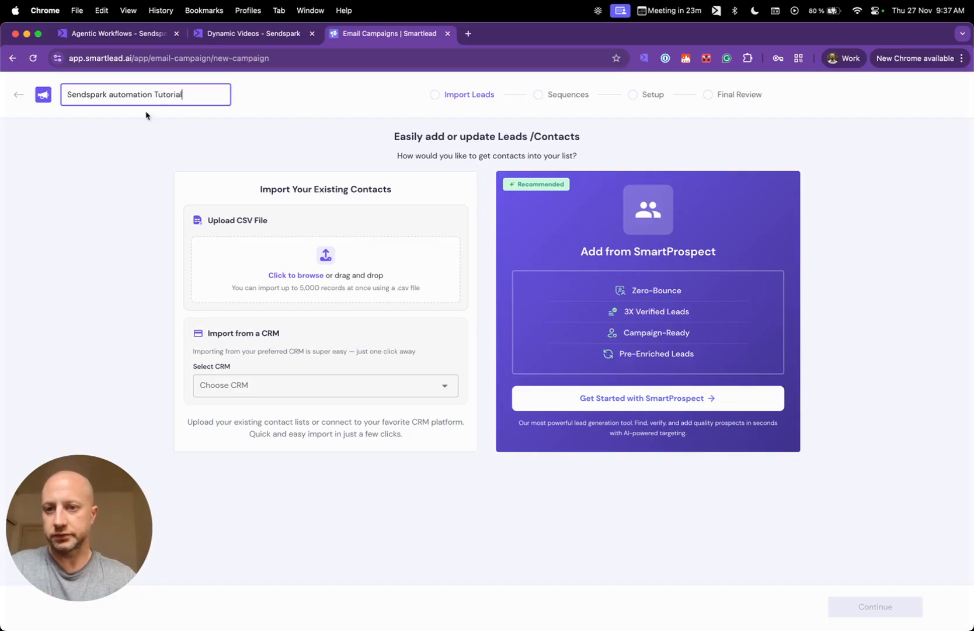
left_click(107, 188)
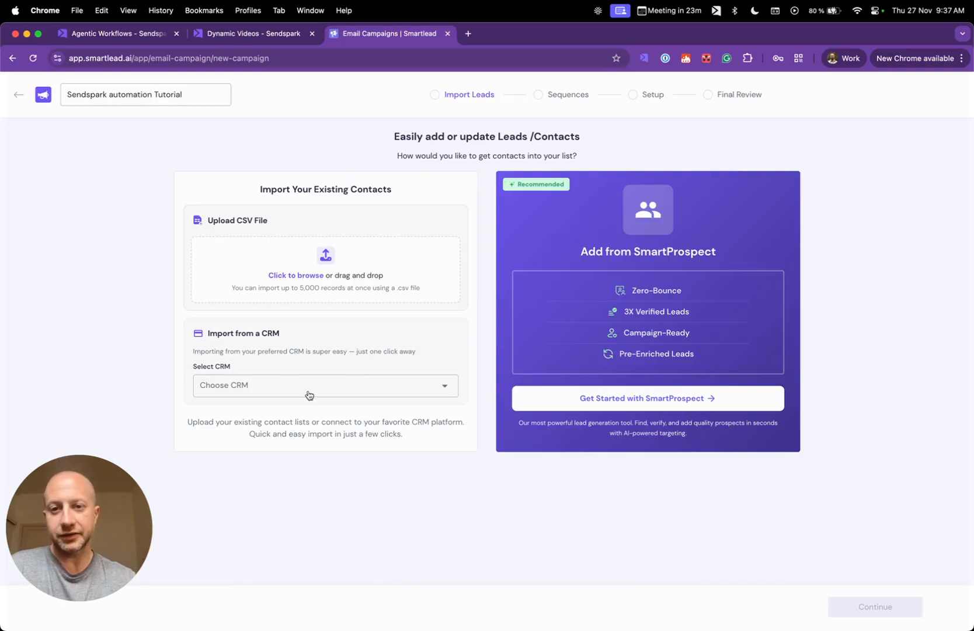
In the campaign's Sequences stage, write "First email Smartlead" as the body of the first email.
left_click(559, 95)
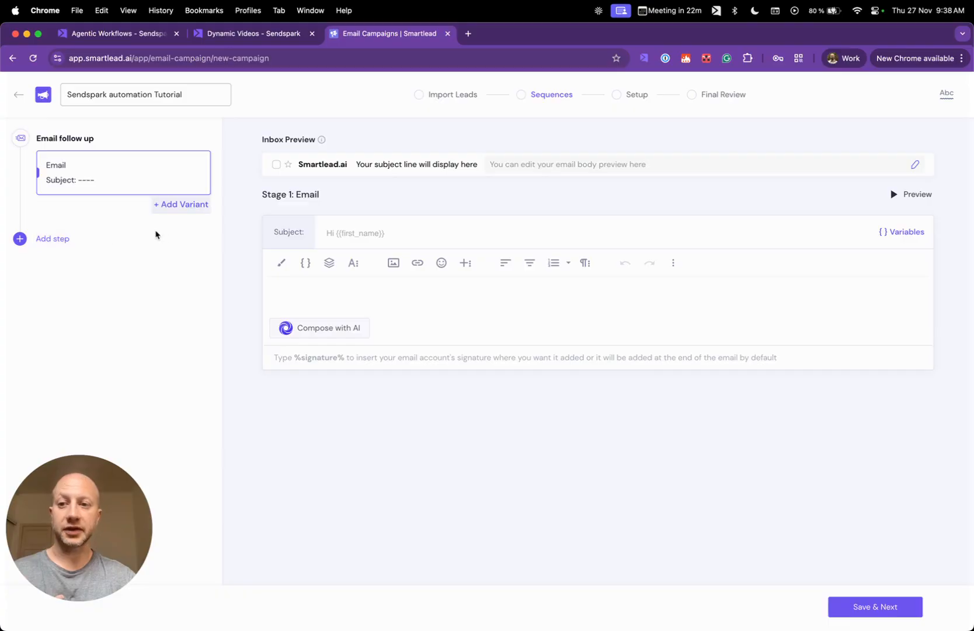
left_click(335, 300)
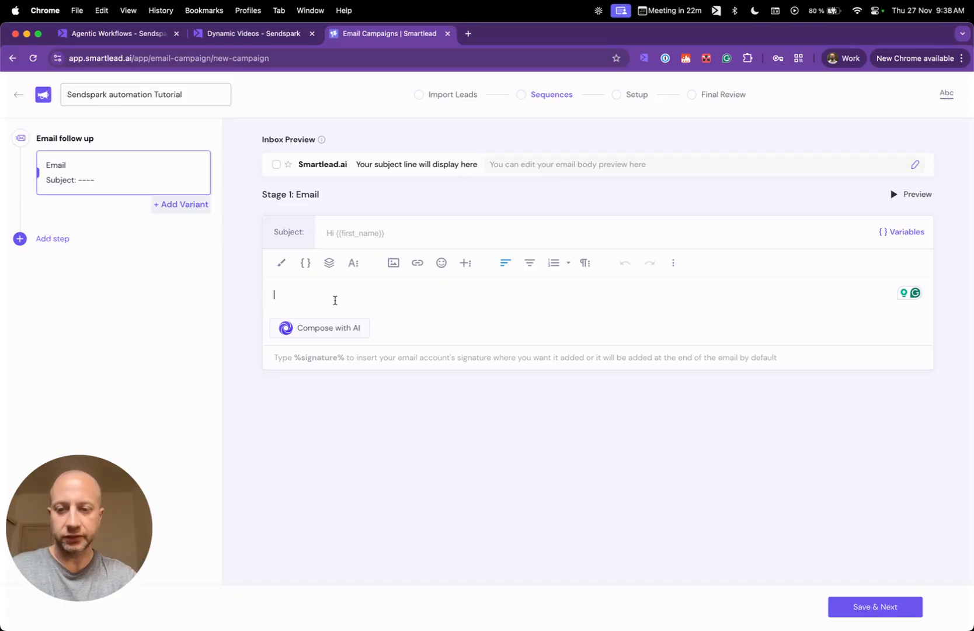
type("F")
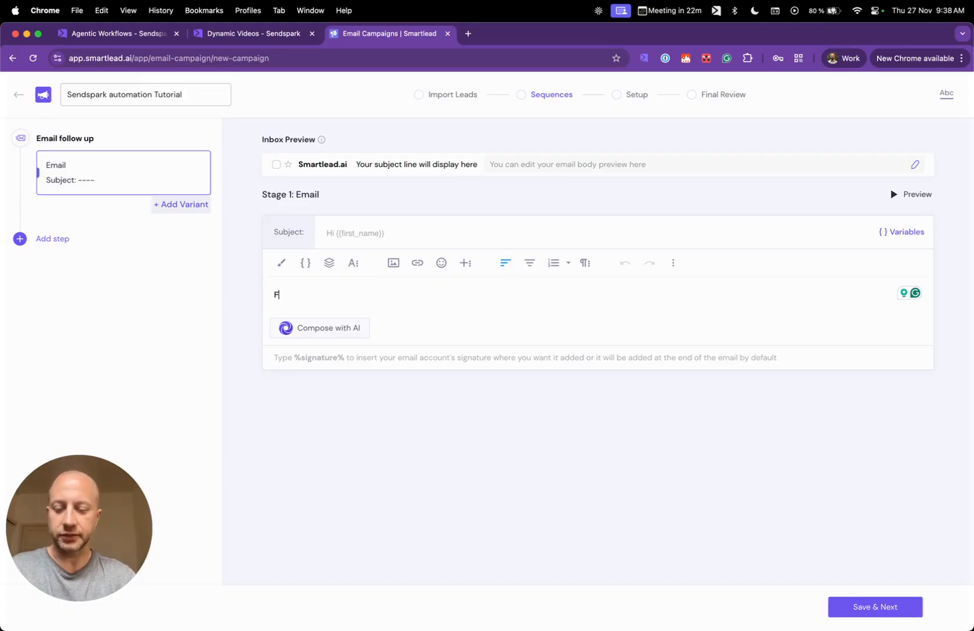
type("irst email Sma")
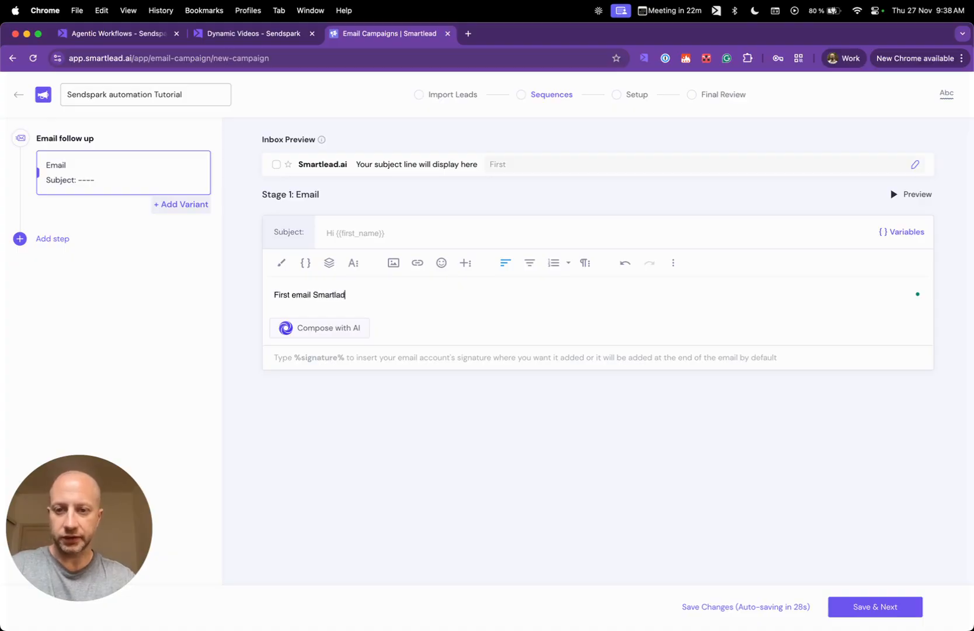
type("rtle")
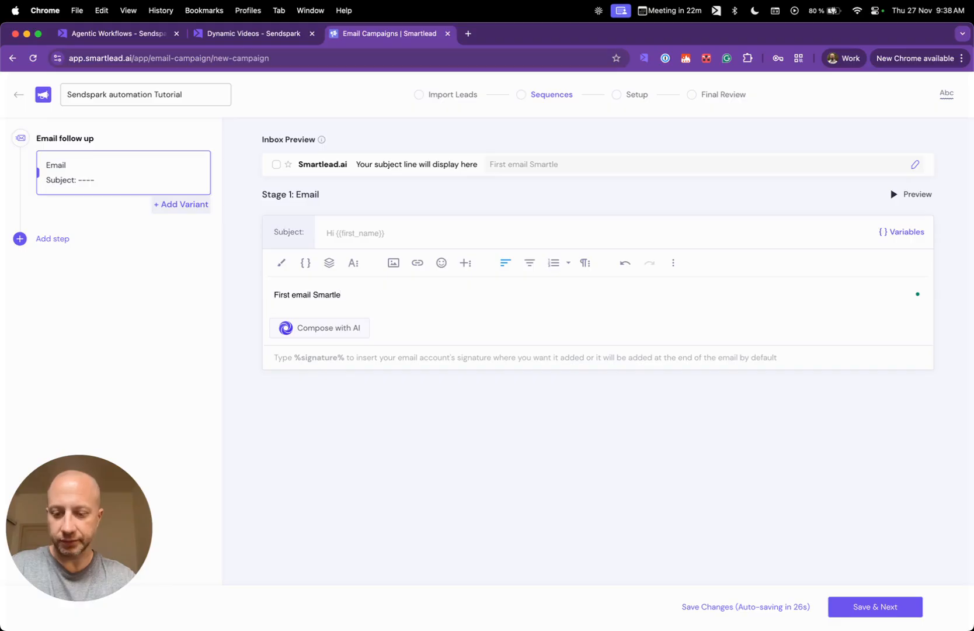
type("AD")
key("BackSpace")
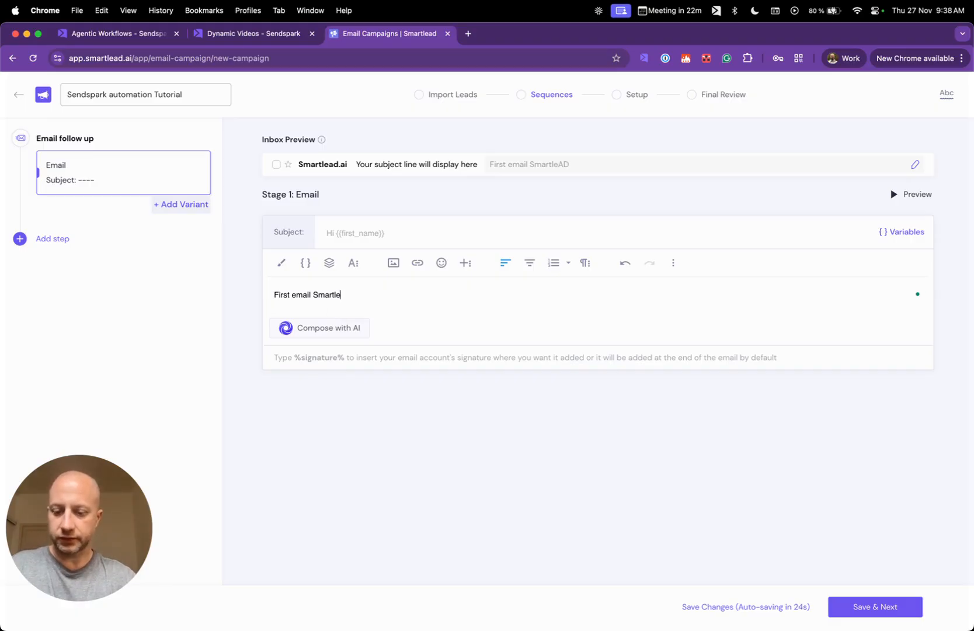
type("ad")
Copy the first email's body text into its subject line so it reads "First email Smartlead".
left_click_drag(351, 295, 267, 294)
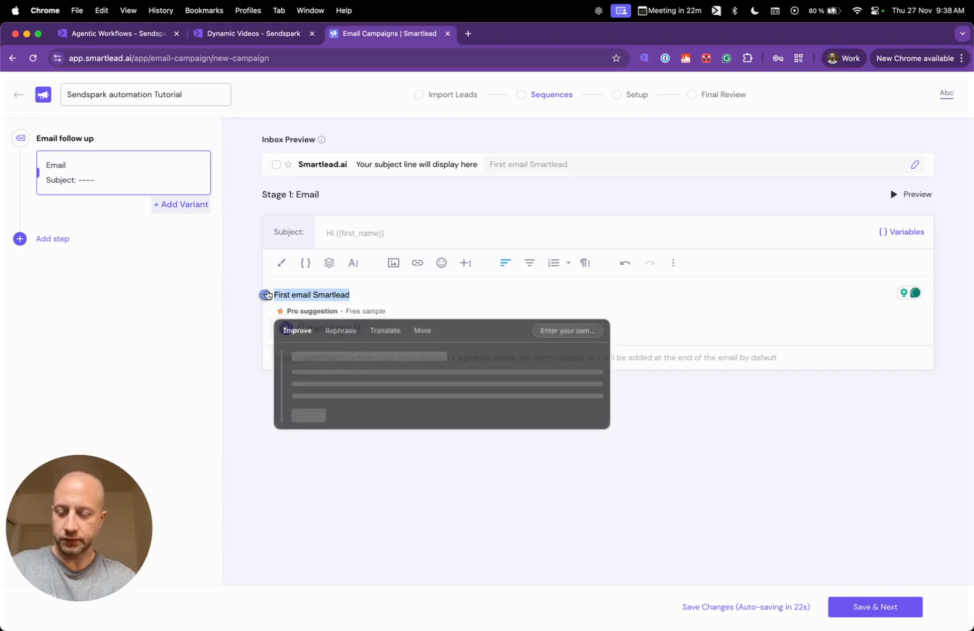
key("super+c")
left_click(371, 233)
key("super+v")
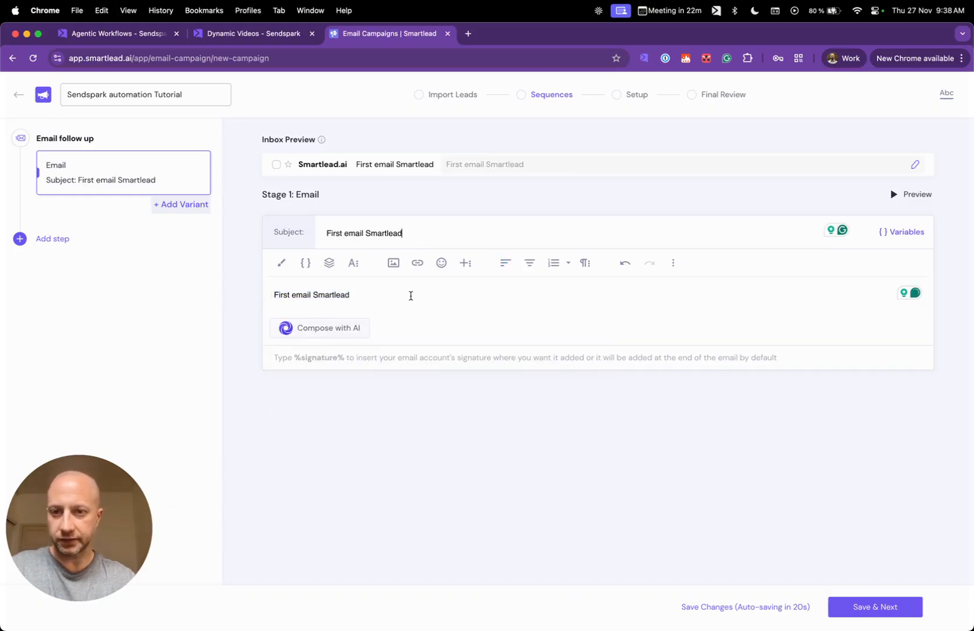
left_click(396, 286)
left_click(393, 298)
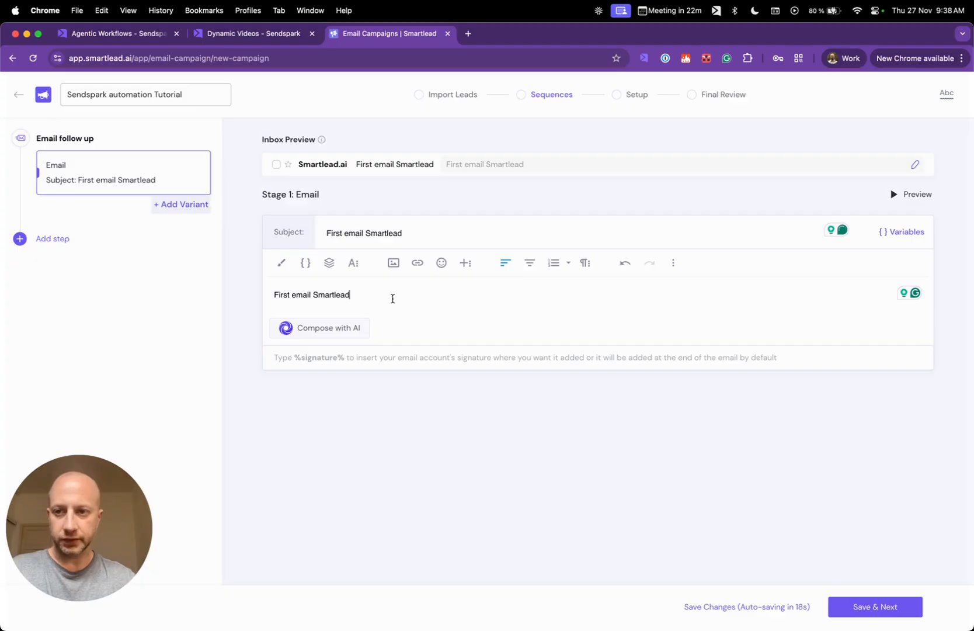
Add a second email follow-up to the sequence with the subject "Second email Smartlead".
left_click(57, 244)
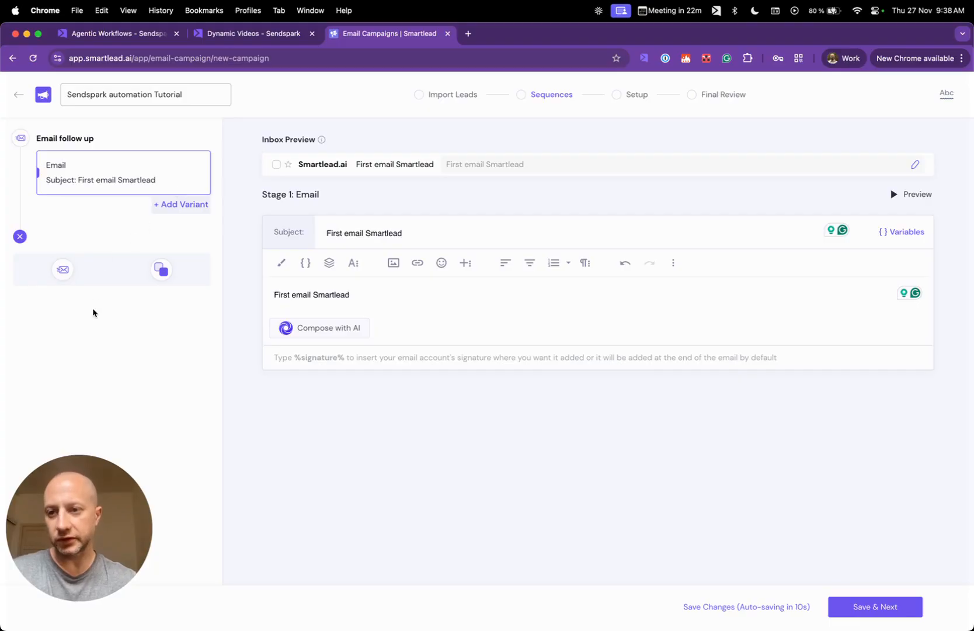
left_click(63, 270)
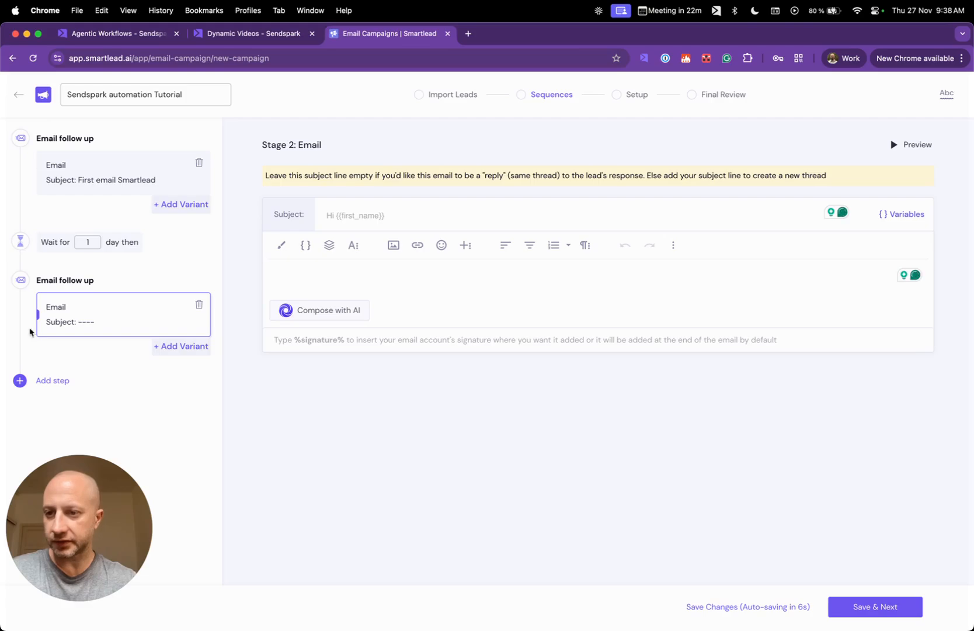
left_click(267, 280)
left_click(395, 220)
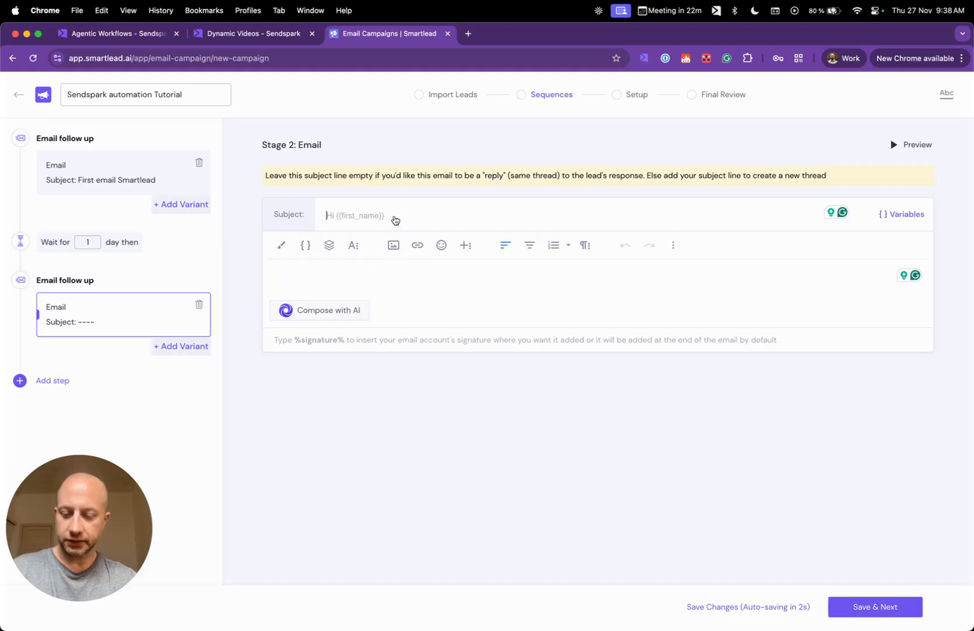
key("super+v")
left_click_drag(325, 233, 346, 233)
type("Secon")
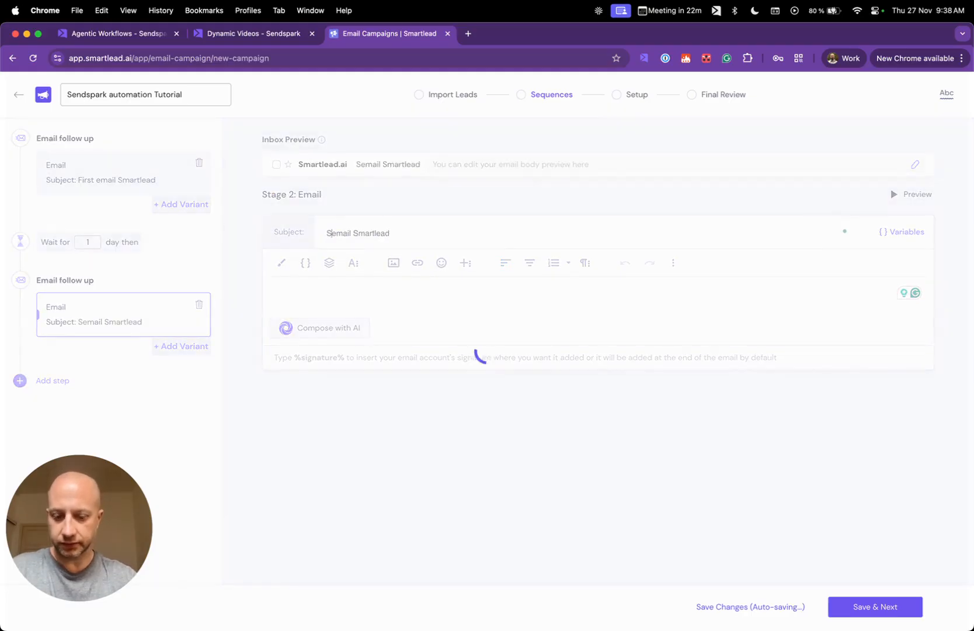
type("d")
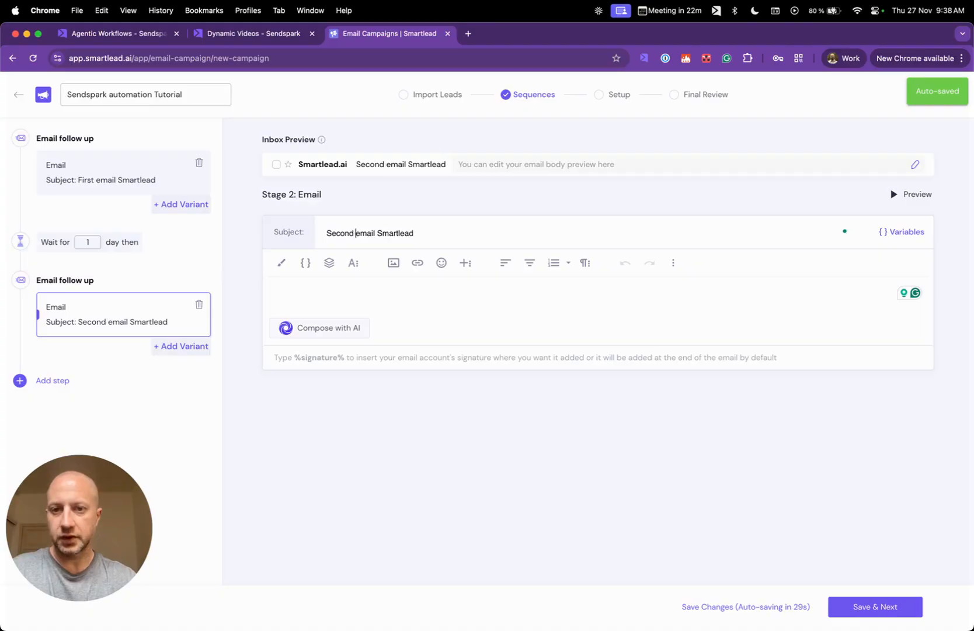
Copy the second email's subject "Second email Smartlead" into its body, followed by a new line.
triple_click(403, 231)
key("super+c")
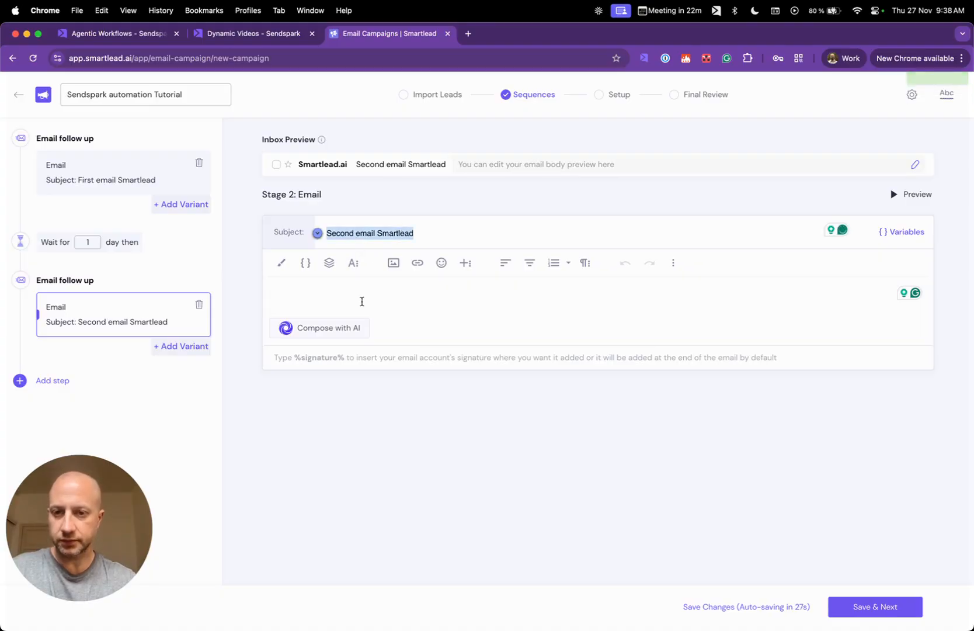
left_click(361, 300)
key("super+v")
key("Return")
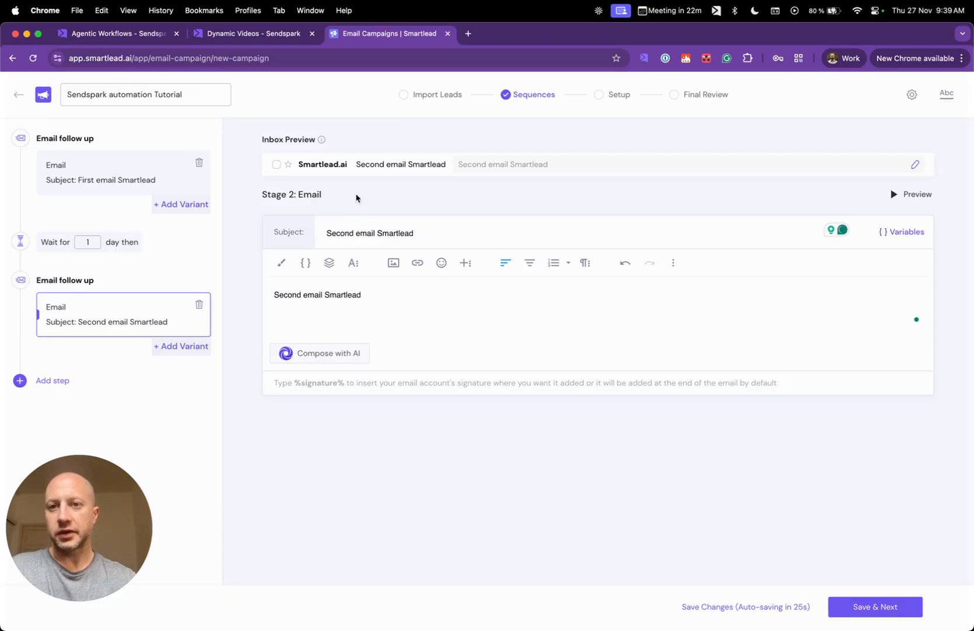
Switch to the Smartlead tutorial campaign in Sendspark, reload it, and enter the contact's first name in the first contact row.
left_click(257, 34)
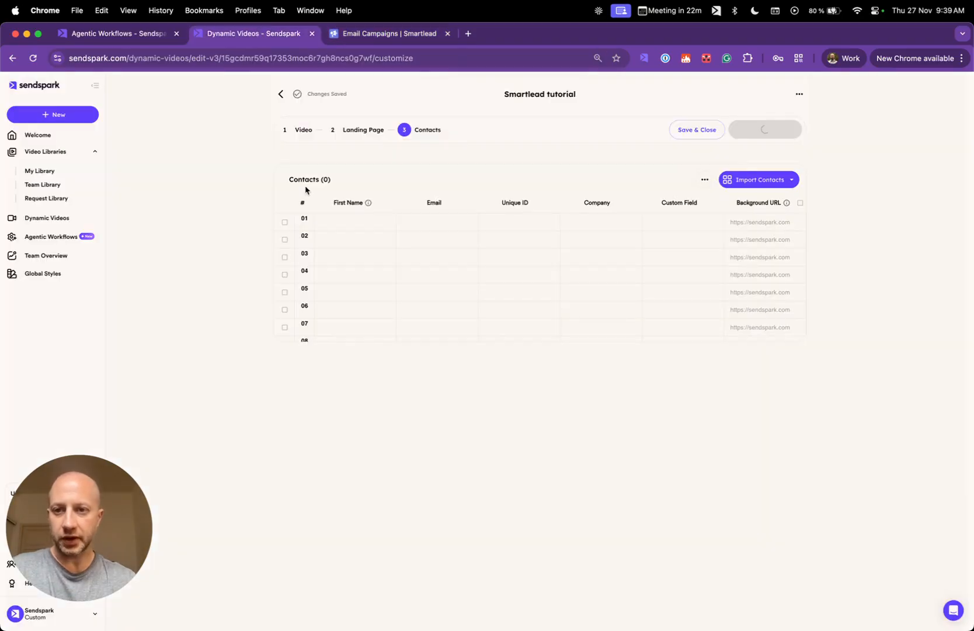
key("super+r")
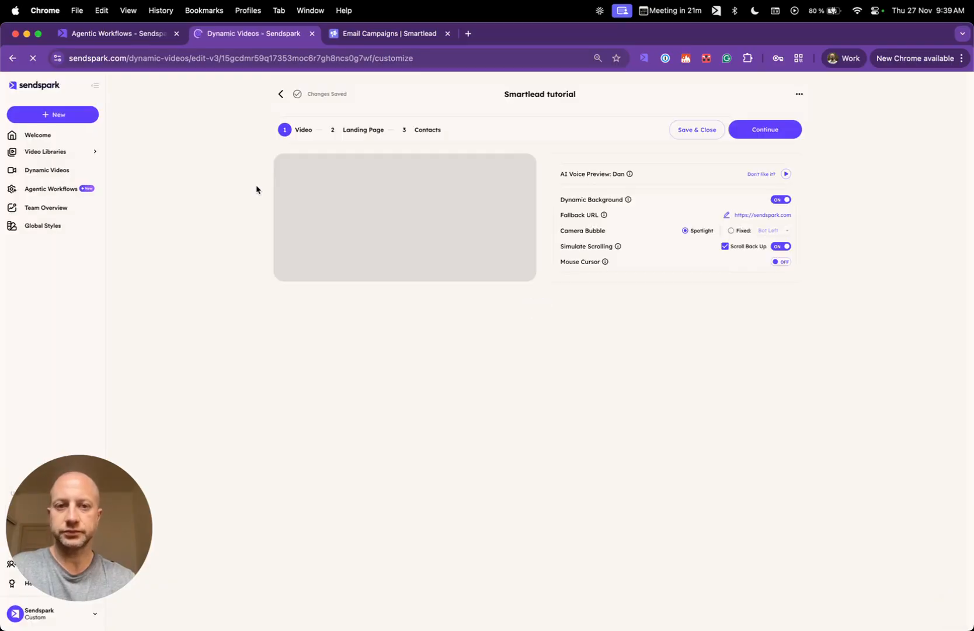
left_click(427, 129)
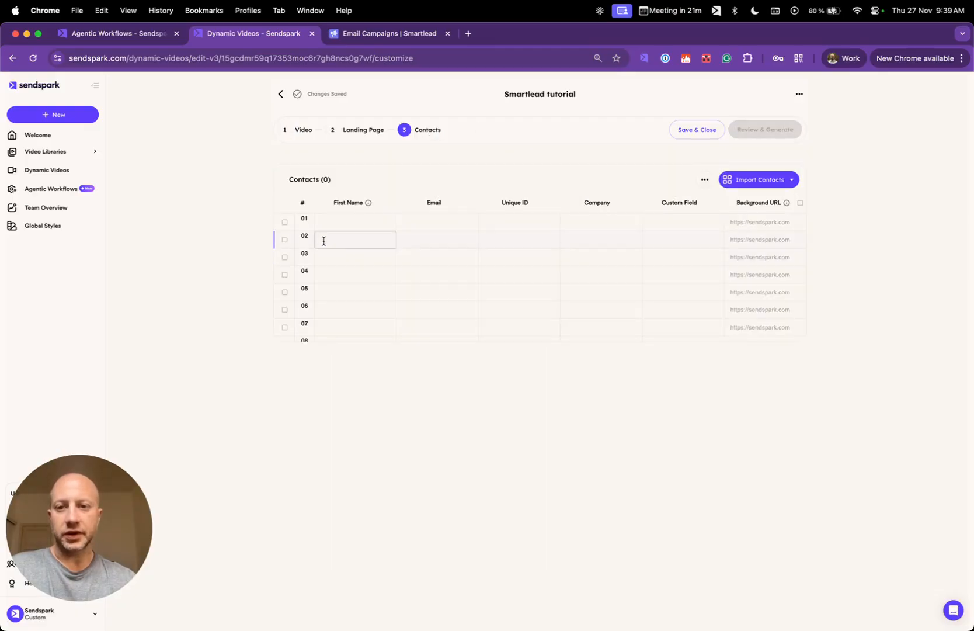
left_click(328, 220)
type("d")
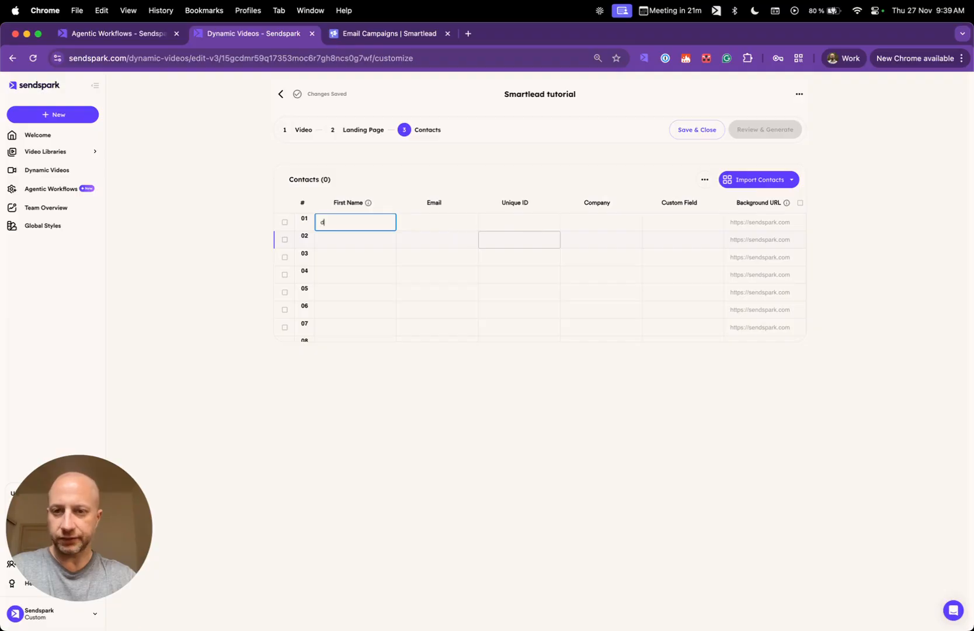
type("a")
key("BackSpace")
key("BackSpace")
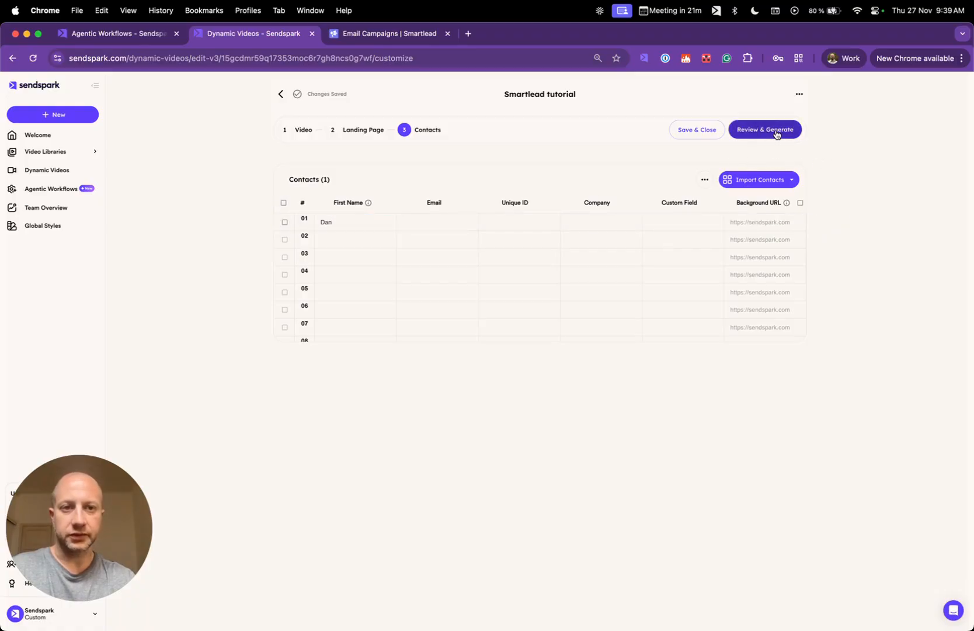
Generate the dynamic video for the new contact and dismiss the generation notice.
left_click(777, 135)
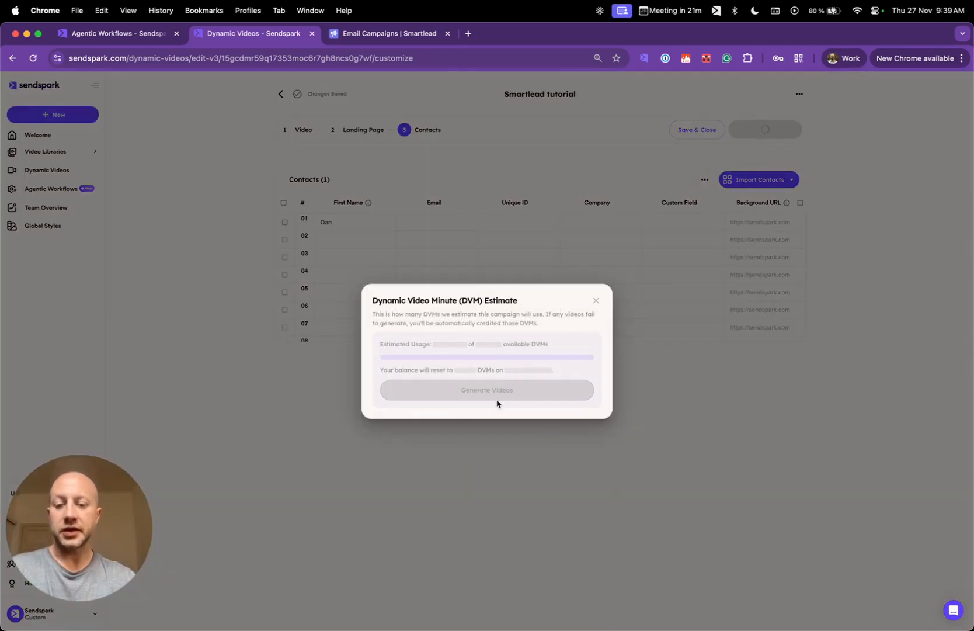
left_click(497, 402)
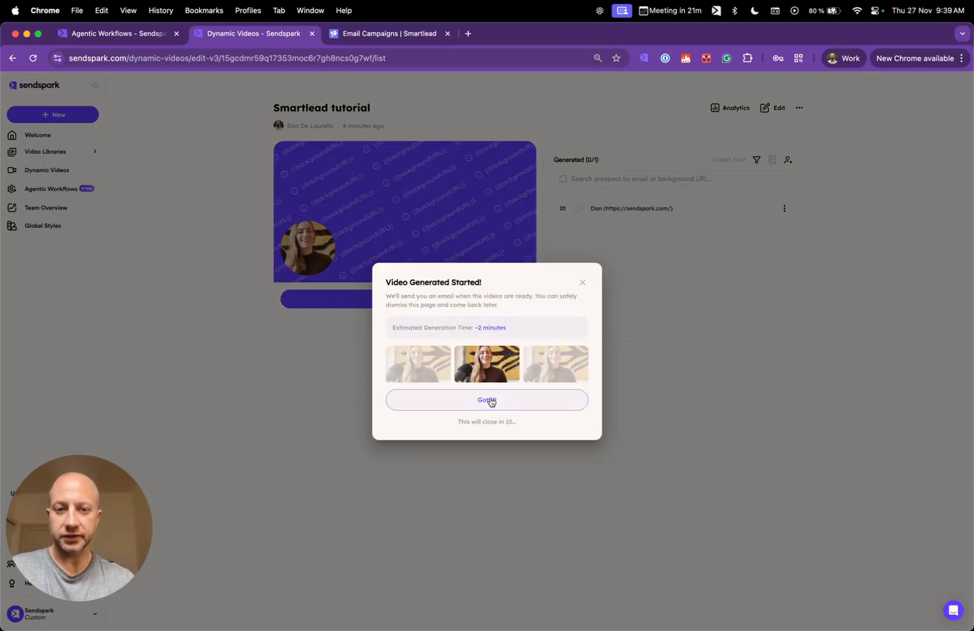
left_click(490, 398)
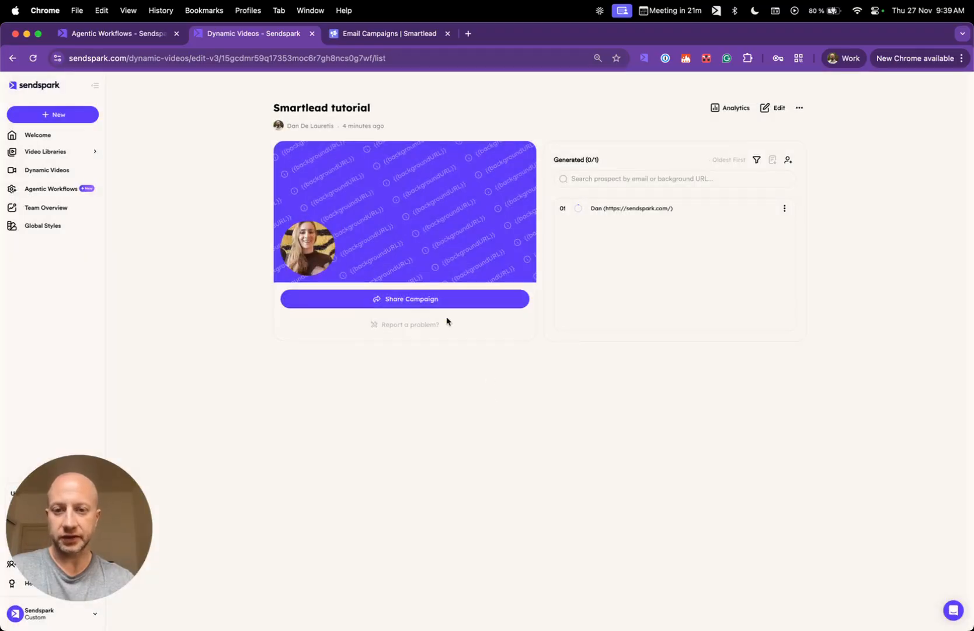
Copy the Smartlead (Image URL) share snippet of the dynamic video and paste it into the second email's body in Smartlead.
left_click(413, 304)
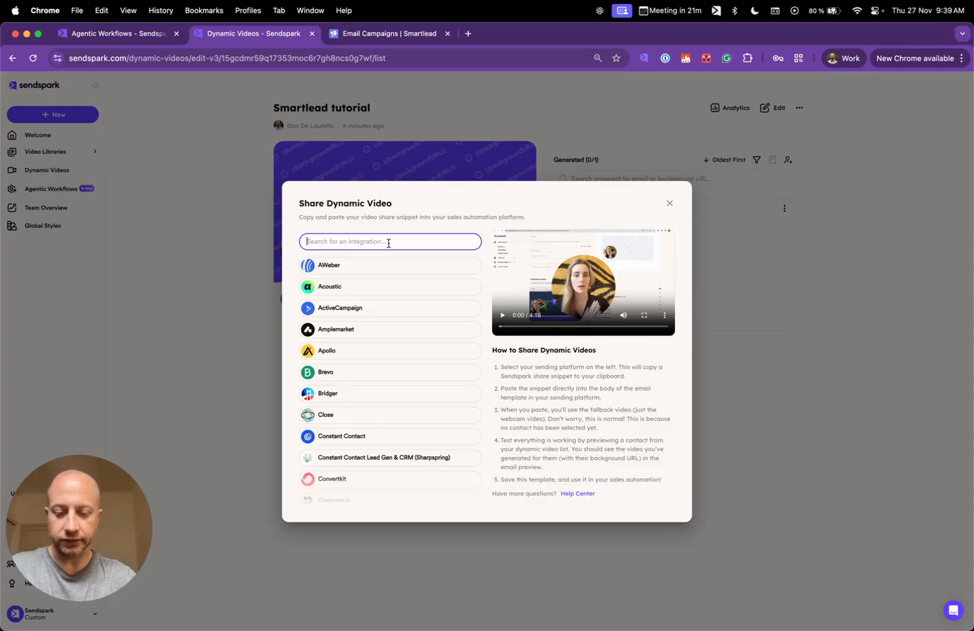
type("sma")
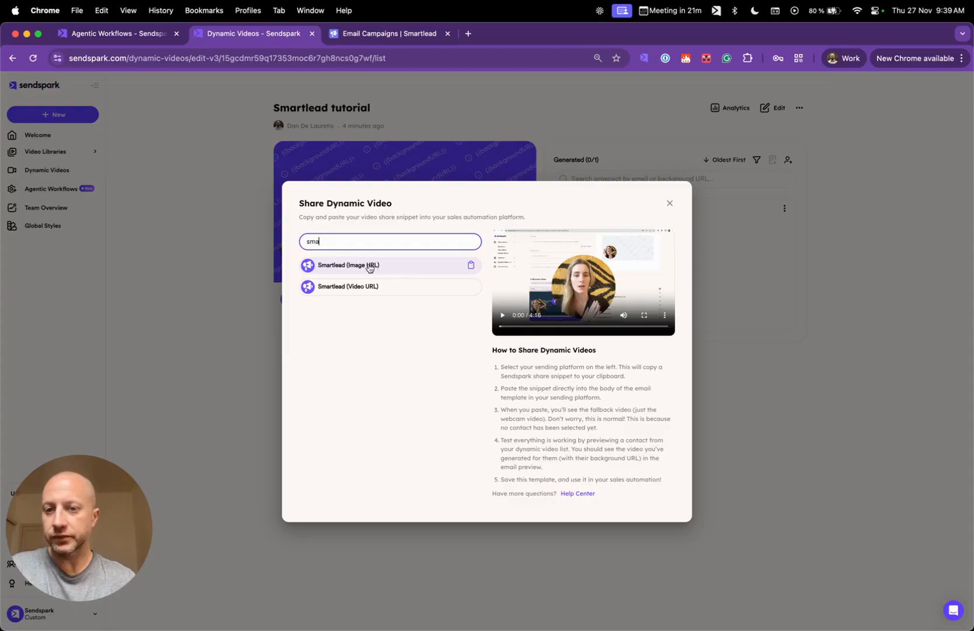
left_click(386, 269)
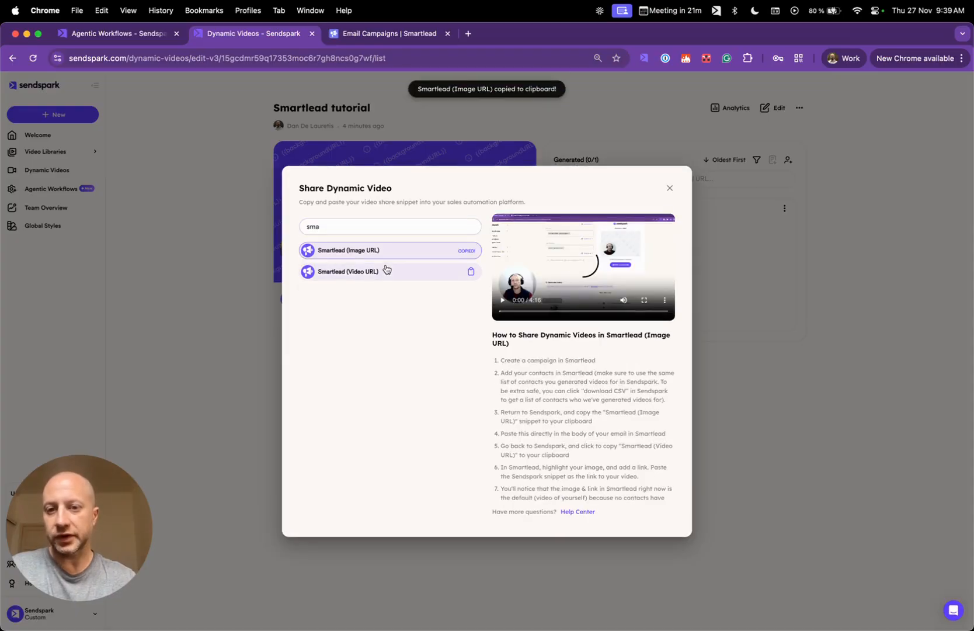
left_click(403, 36)
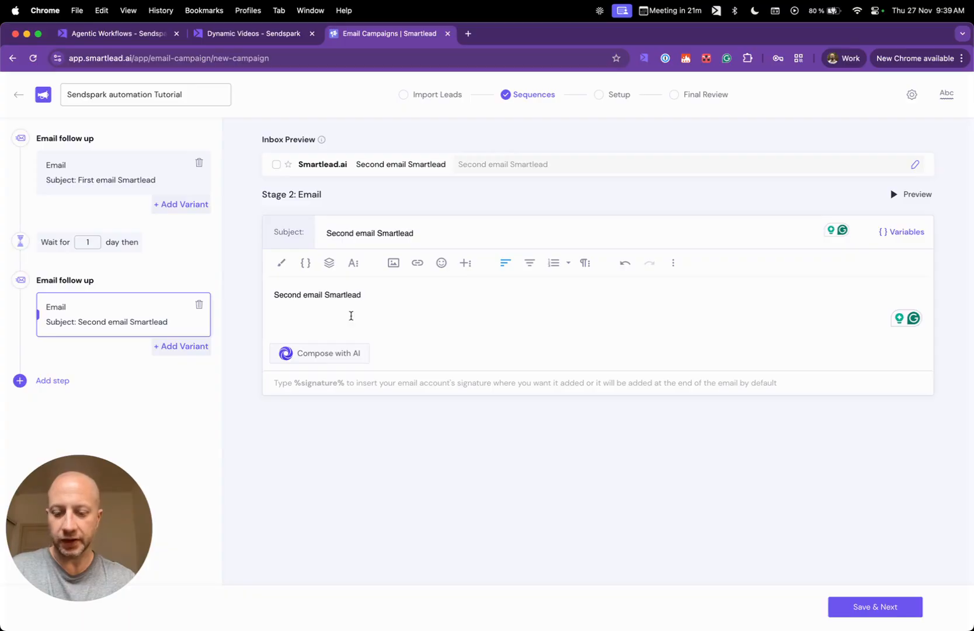
key("super+v")
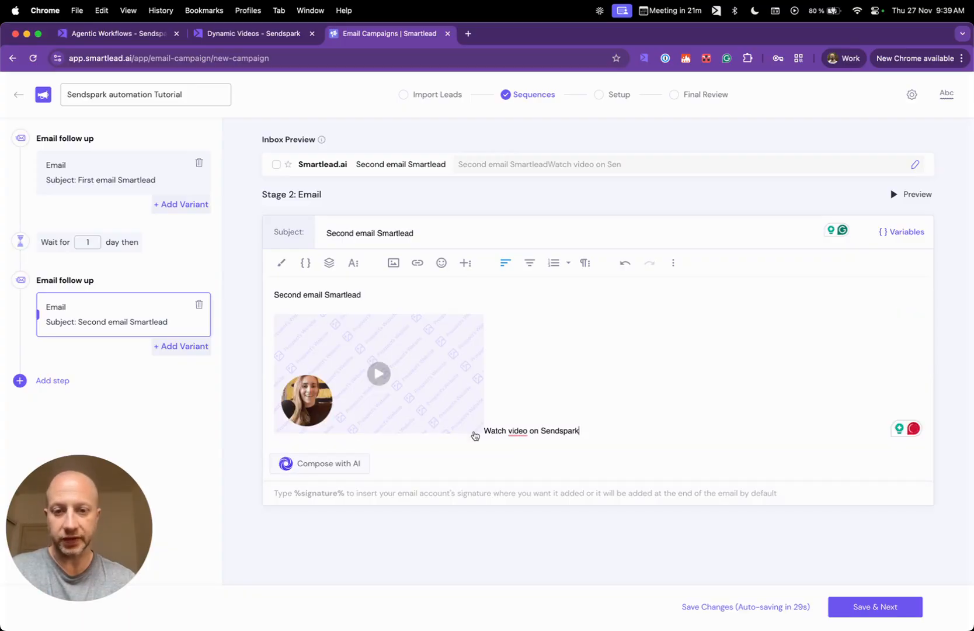
Place the "Watch video on Sendspark" text on its own line directly below the video image.
left_click(487, 427)
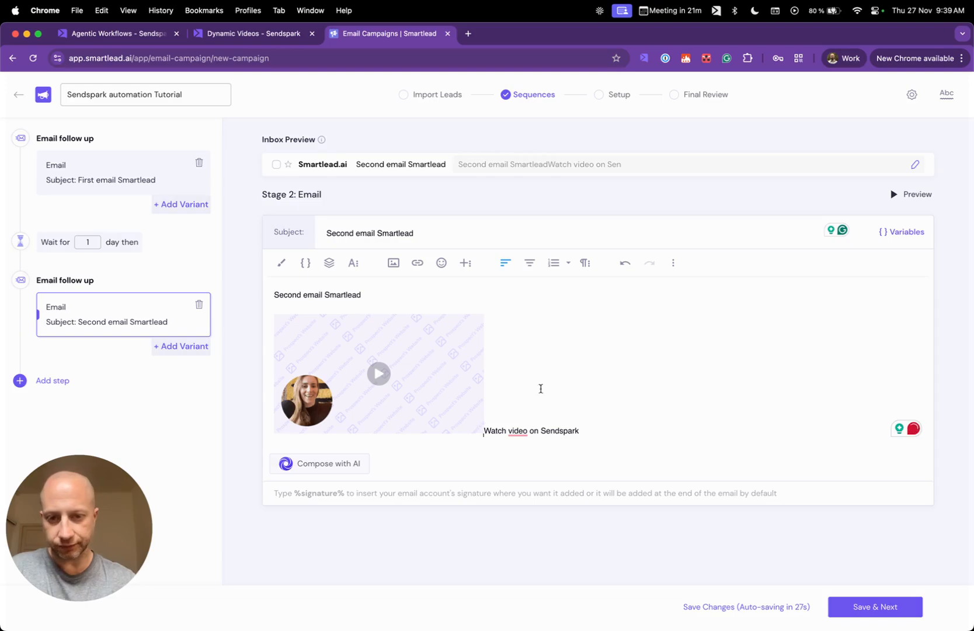
key("Return")
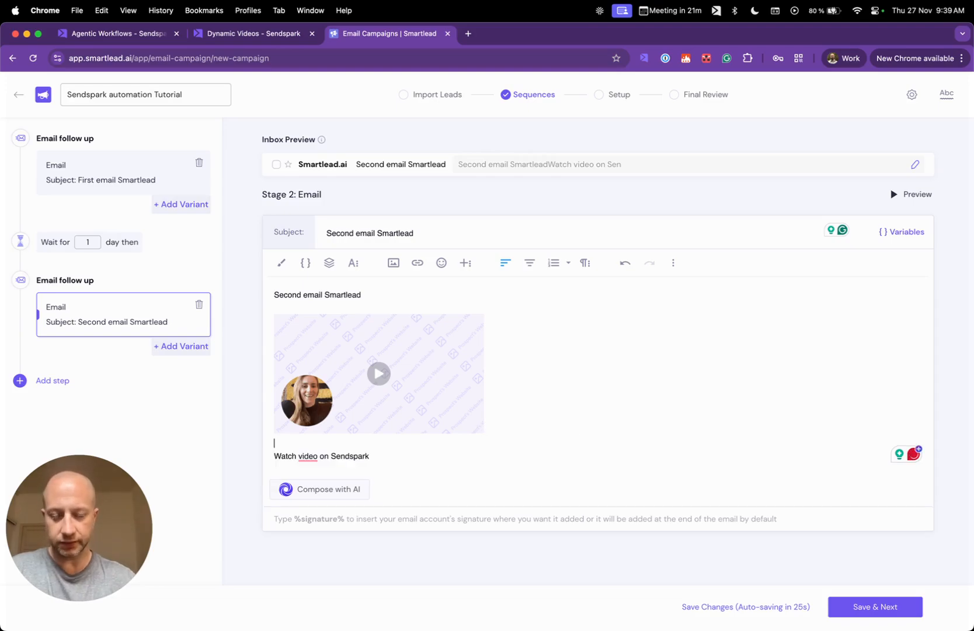
key("BackSpace")
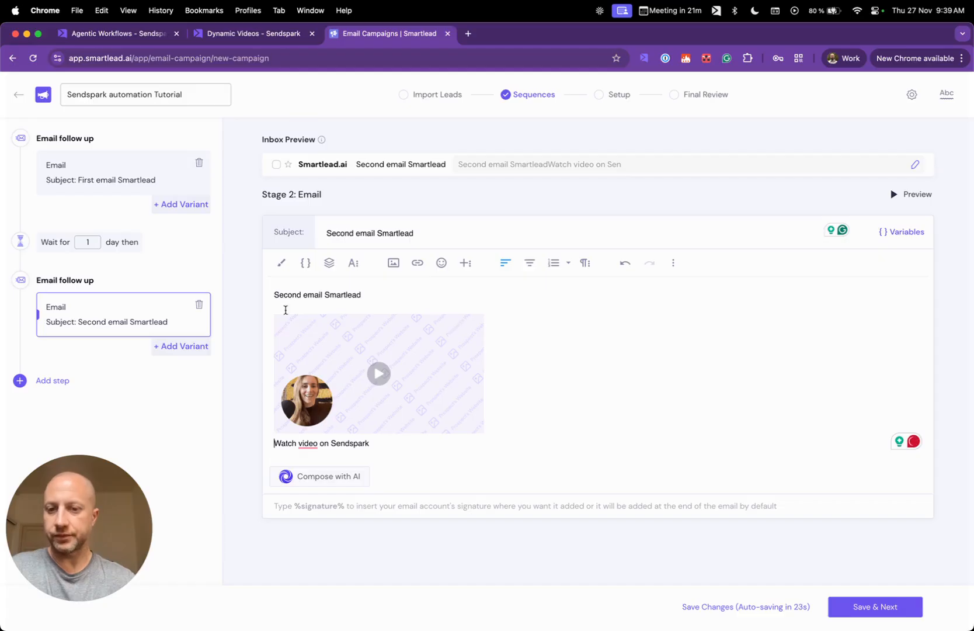
Copy the Smartlead (Video URL) snippet from Sendspark and insert it as the link on the second email's video image.
left_click(280, 36)
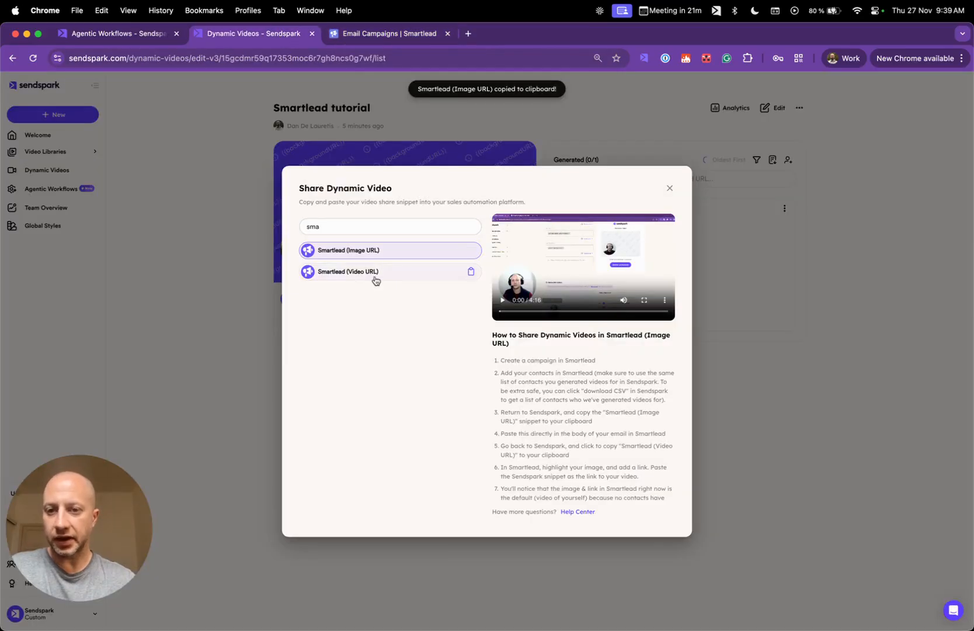
left_click(378, 277)
left_click(399, 34)
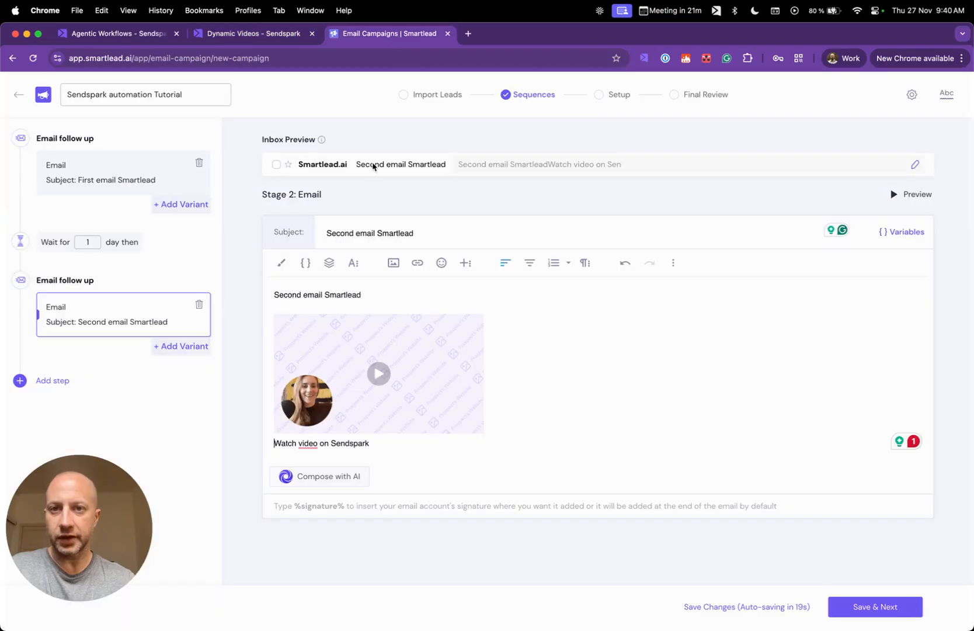
triple_click(376, 442)
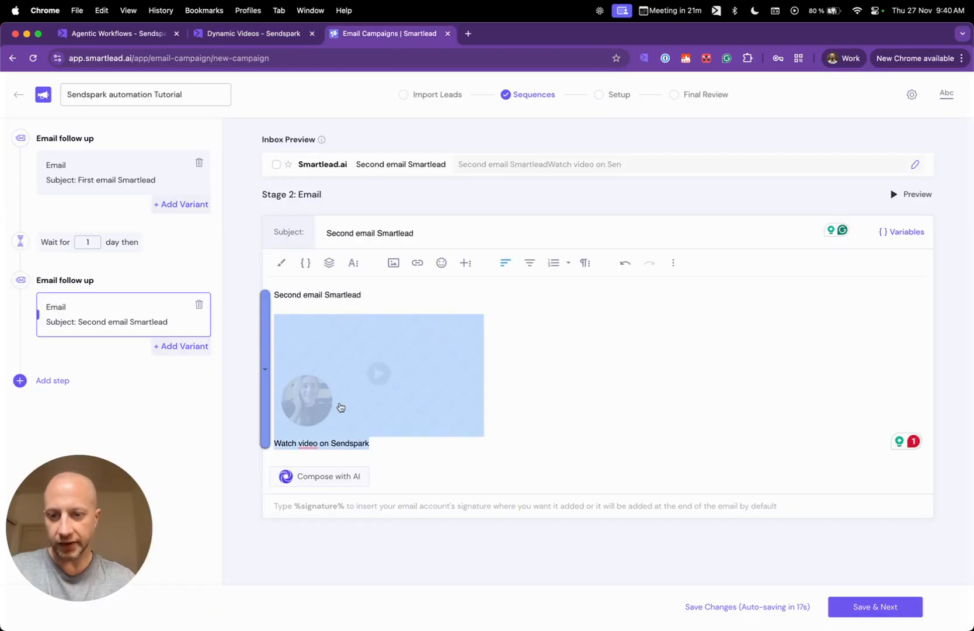
left_click(571, 290)
left_click(428, 371)
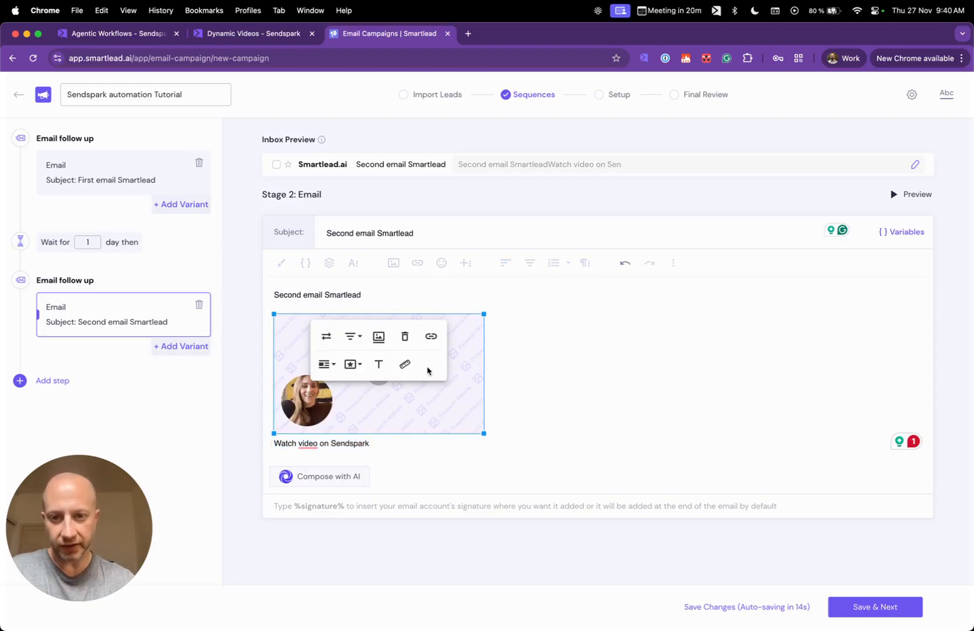
left_click(431, 336)
key("super+v")
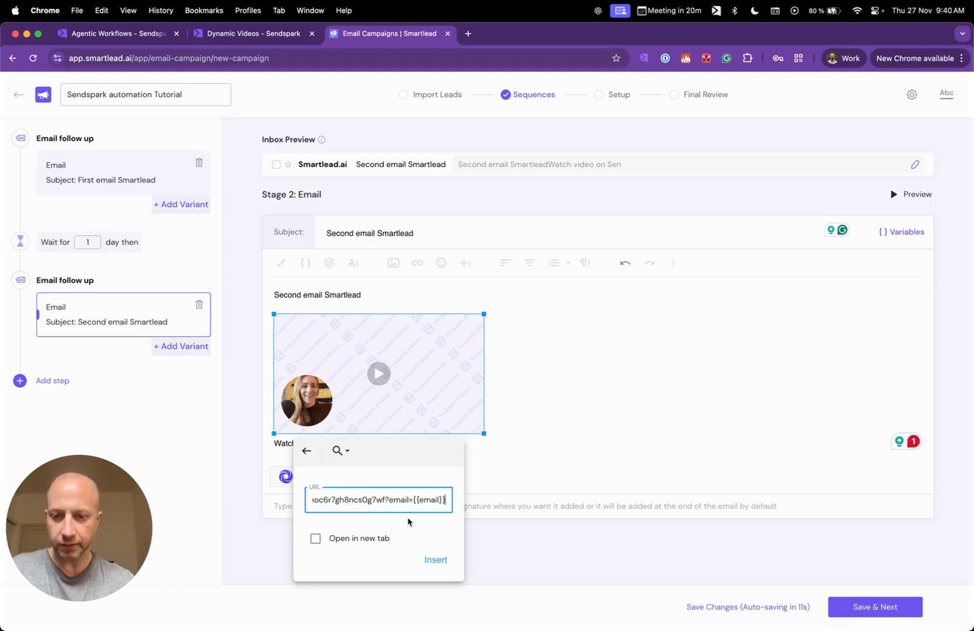
left_click(435, 558)
Link the "Watch video on Sendspark" text below the image to the same copied video URL.
left_click_drag(380, 445, 274, 444)
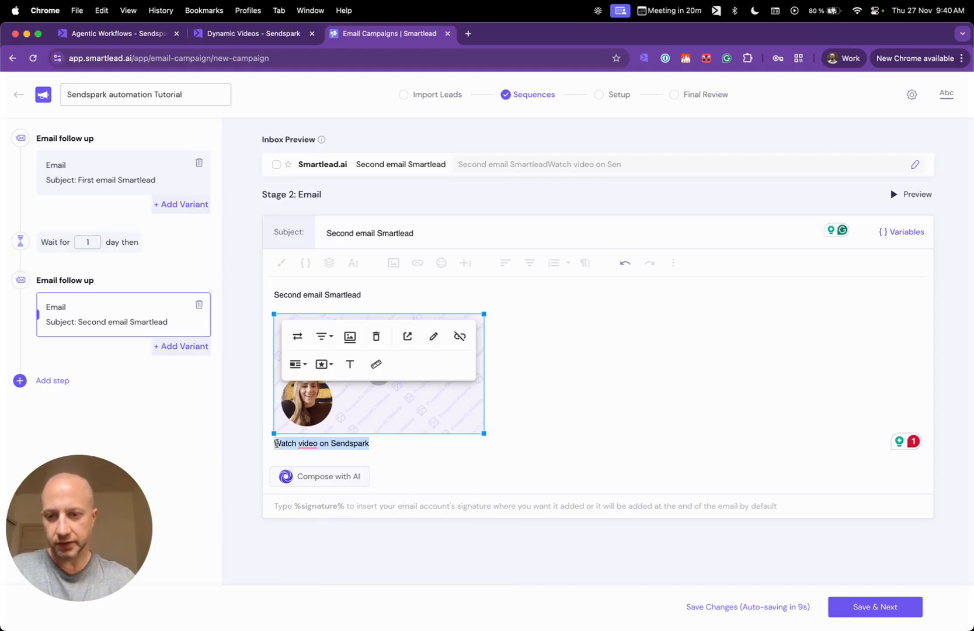
left_click(418, 262)
key("super+v")
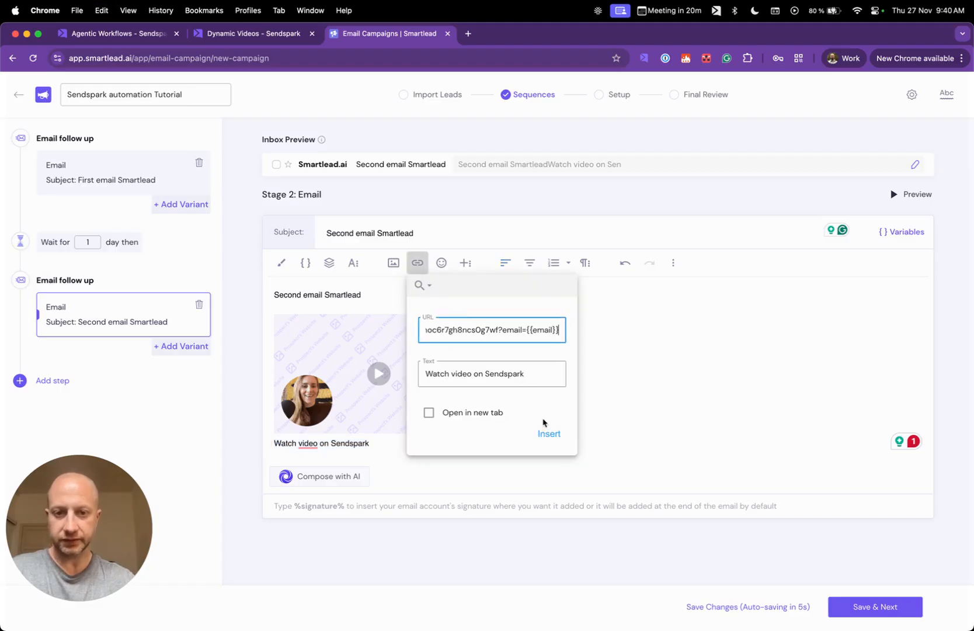
left_click(549, 433)
left_click(528, 430)
left_click_drag(417, 450, 321, 376)
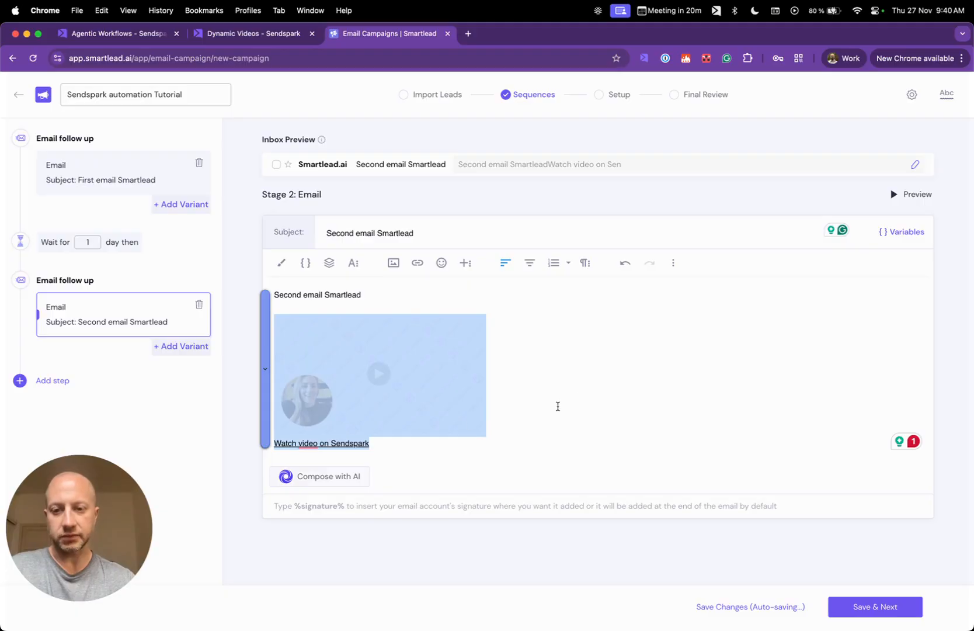
left_click(608, 333)
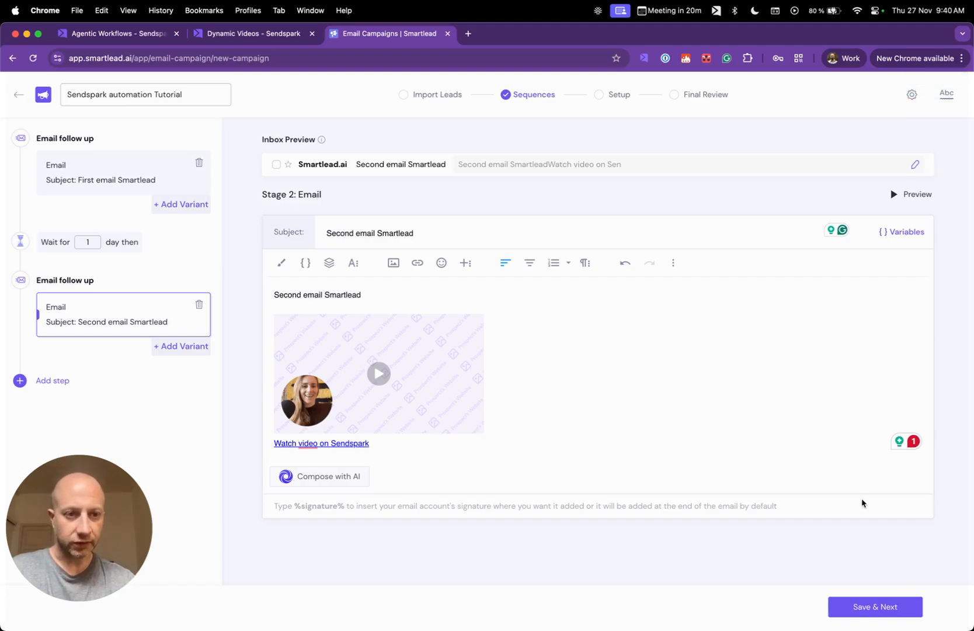
Save the email sequence and, in the Setup stage, save one sendsparkaivideo.com mailbox as the campaign's sender account.
left_click(863, 607)
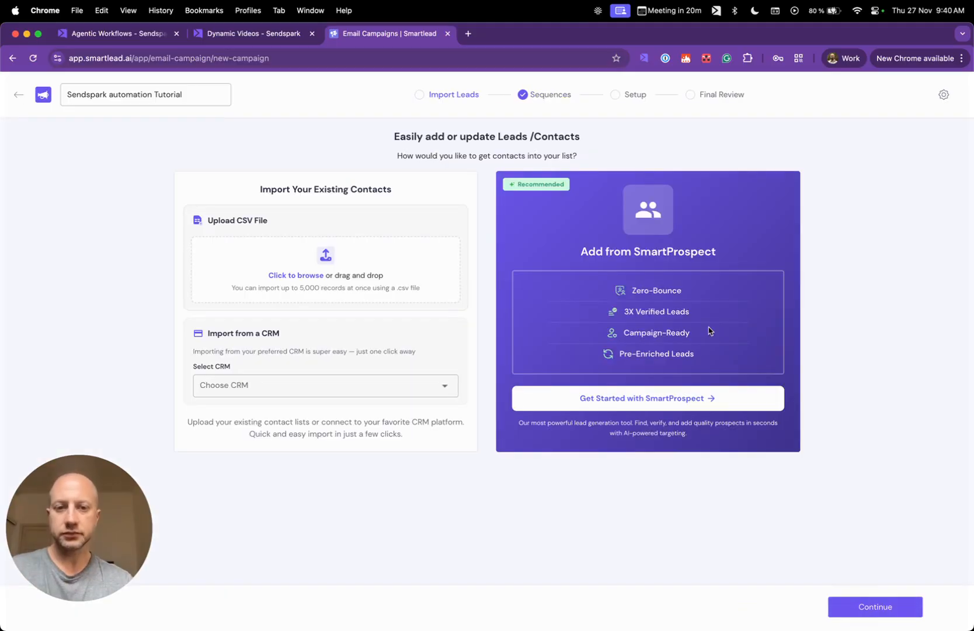
left_click(634, 94)
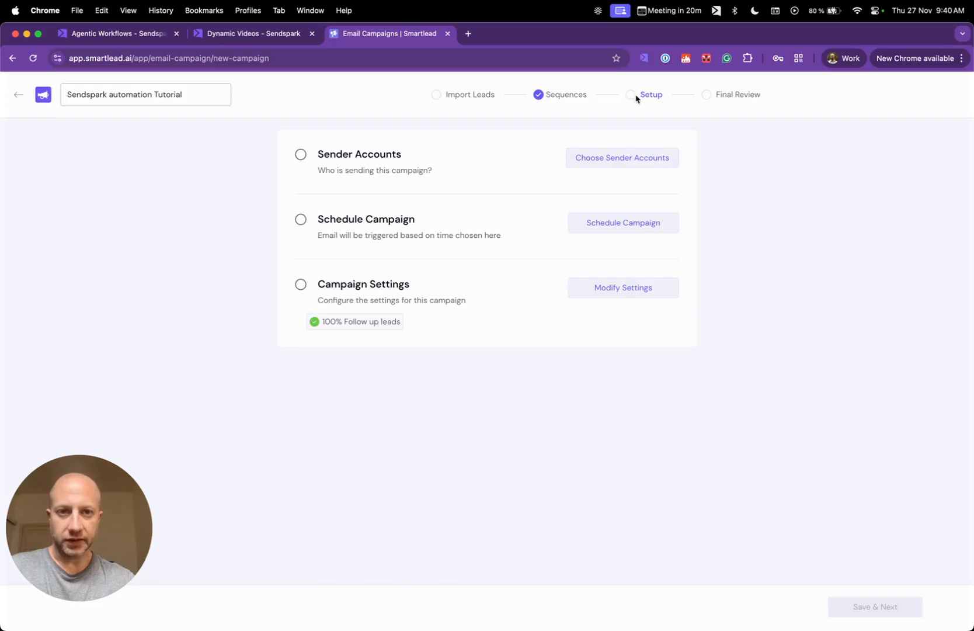
left_click(644, 165)
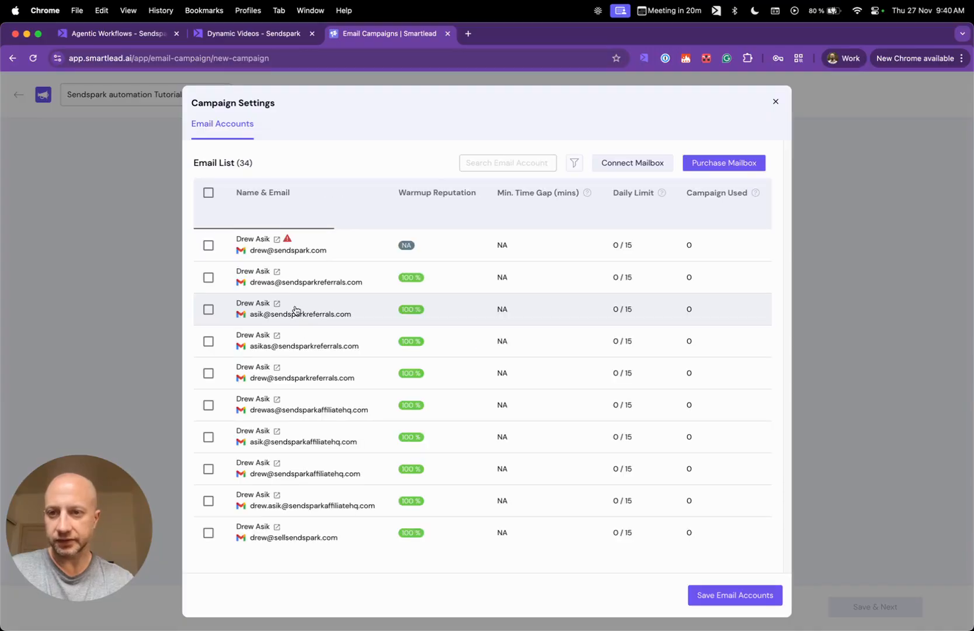
scroll(258, 330, "down", 10)
scroll(257, 330, "down", 6)
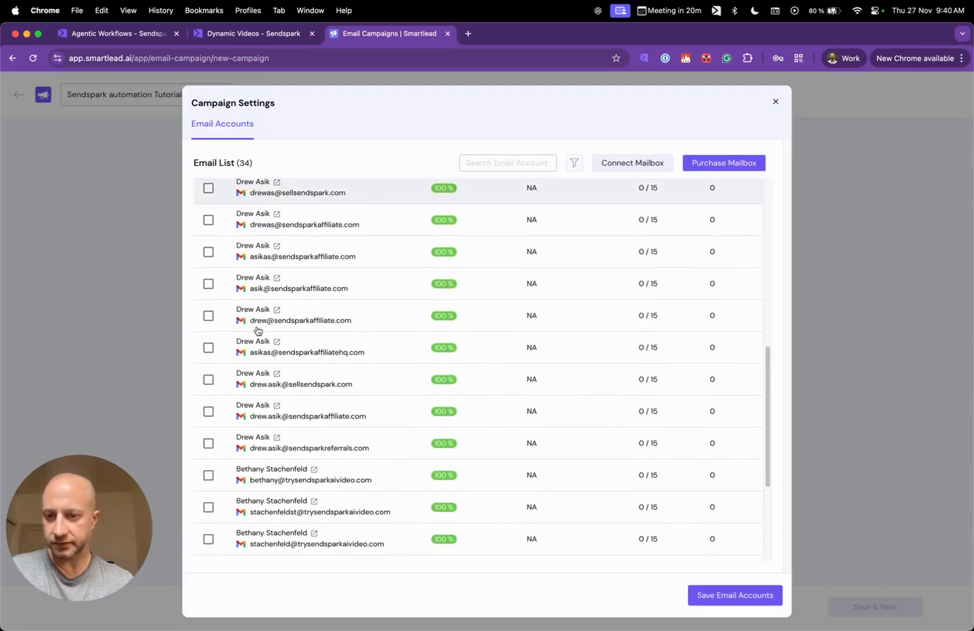
left_click(209, 442)
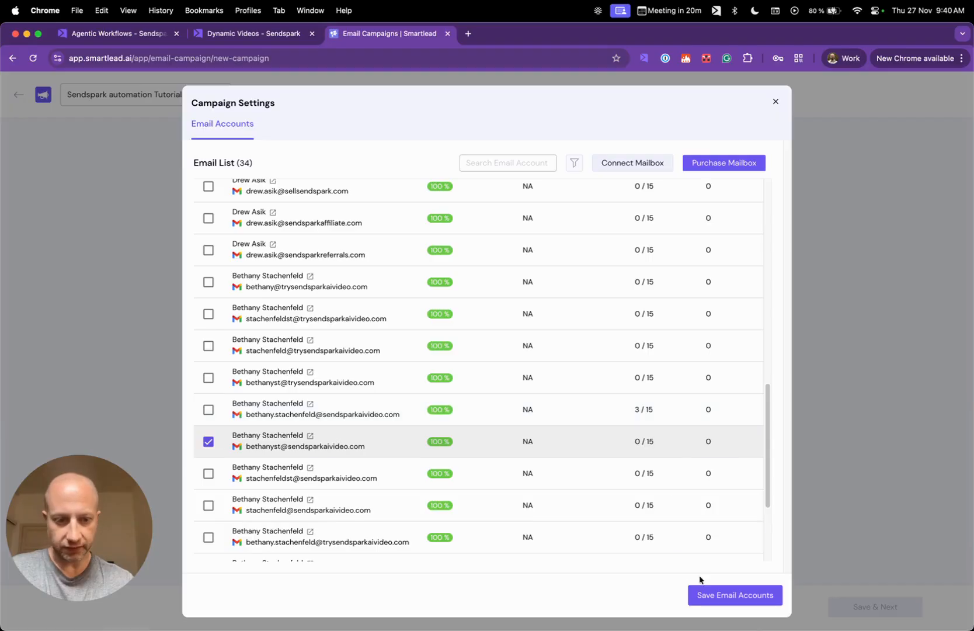
left_click(706, 593)
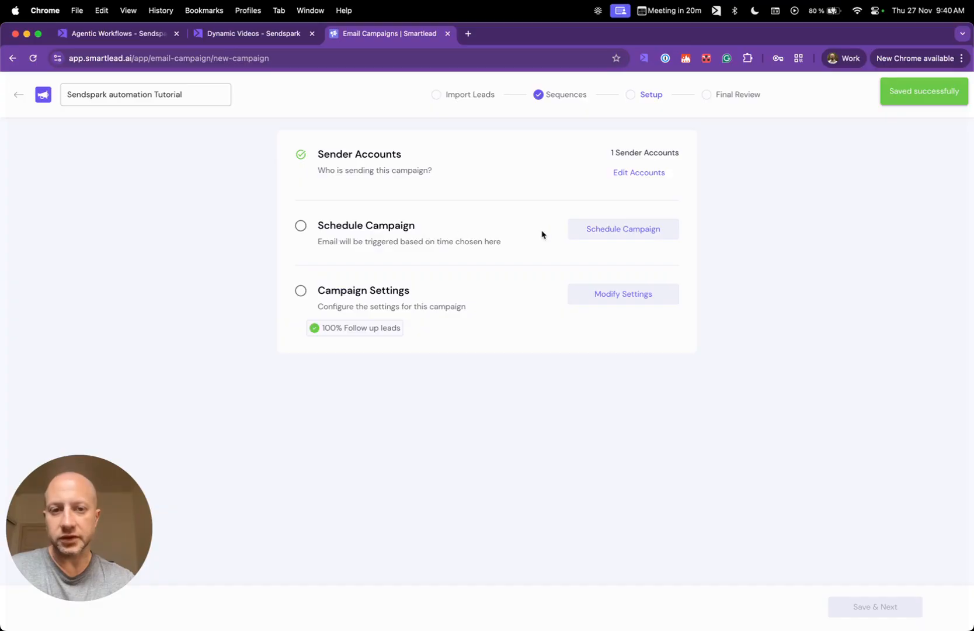
Open the campaign's schedule settings and set the time zone to America/Argentina/San_Juan (UTC-03:00).
left_click(591, 231)
left_click(380, 205)
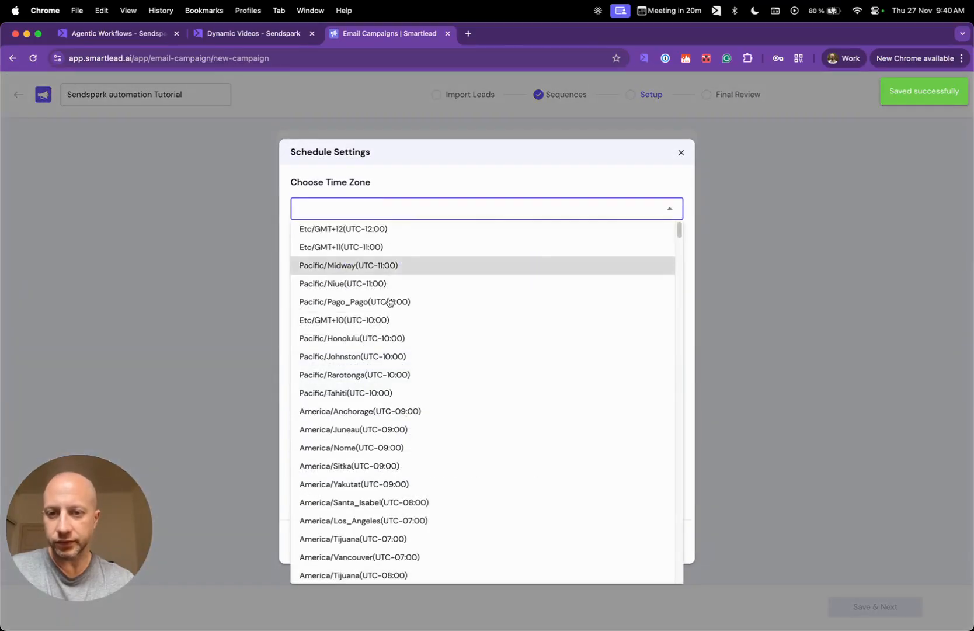
scroll(385, 400, "down", 15)
scroll(386, 401, "up", 5)
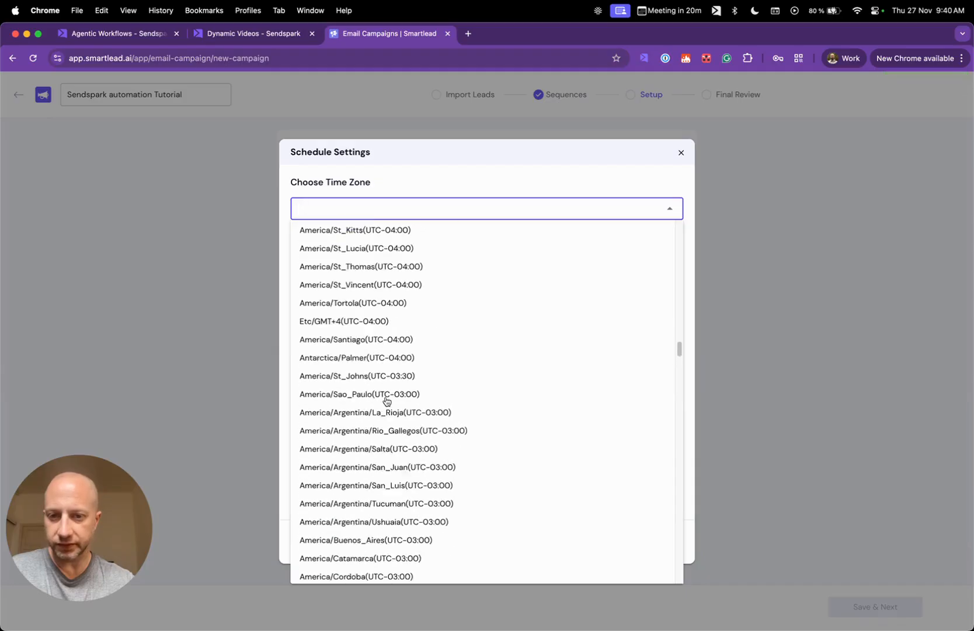
scroll(386, 401, "up", 2)
scroll(383, 402, "down", 5)
left_click(413, 330)
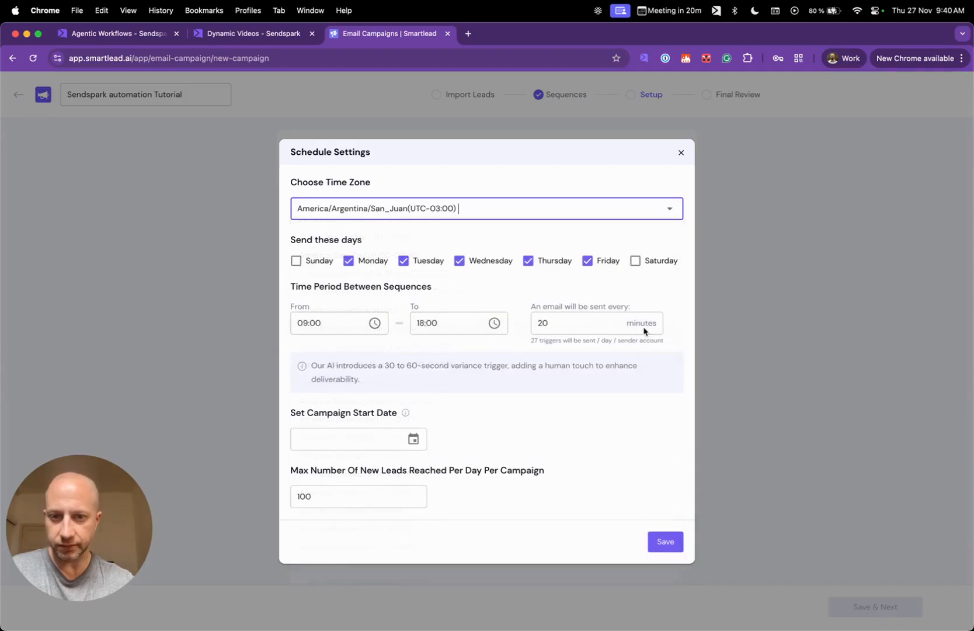
Set the schedule so that an email is sent every 3 minutes.
left_click(576, 323)
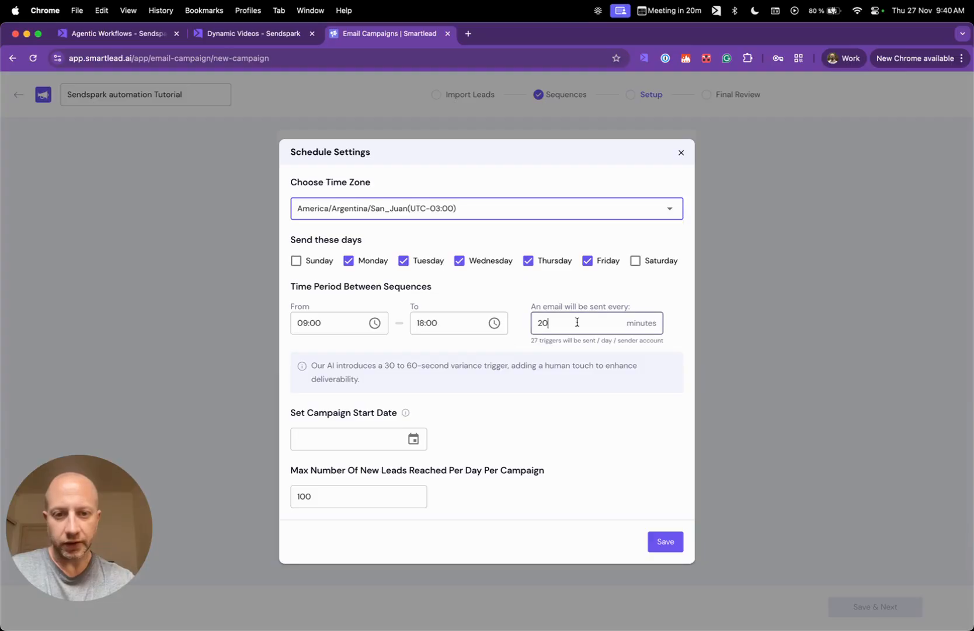
key("BackSpace")
key("BackSpace")
type("3")
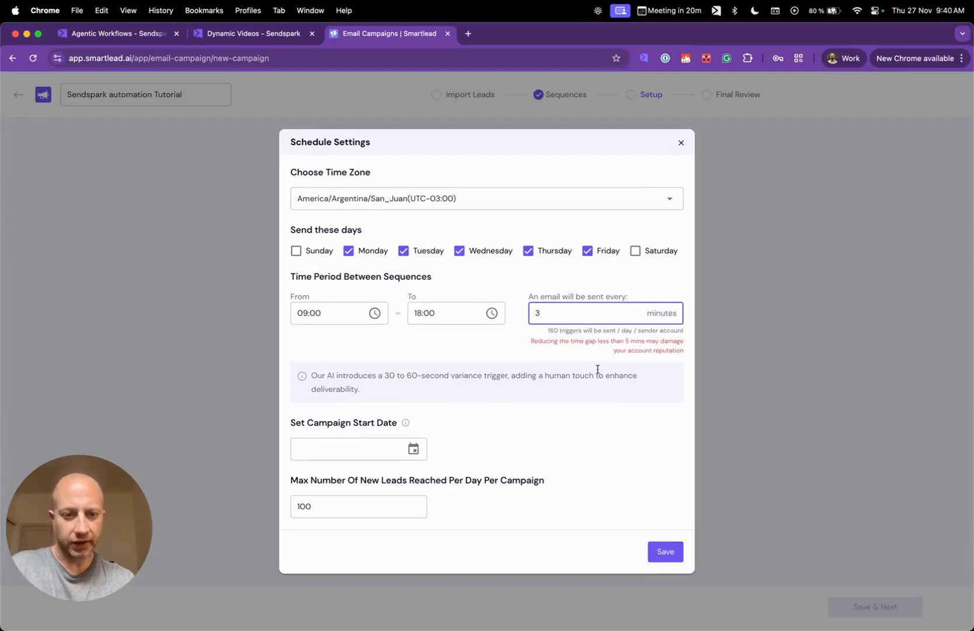
left_click(470, 339)
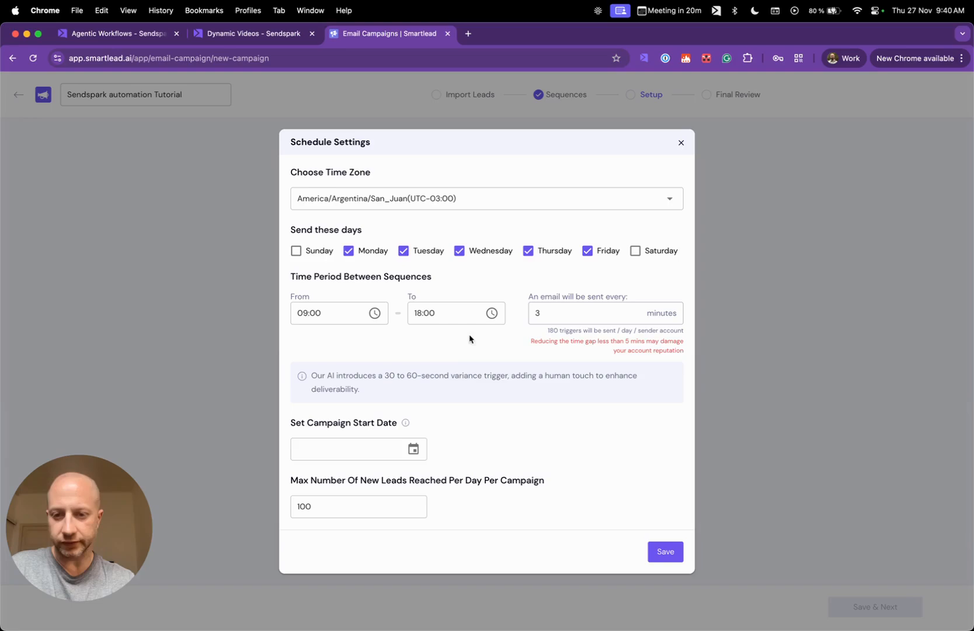
Set the campaign start date to Thursday, Nov 27, 2025, save the schedule and leave its settings closed.
left_click(341, 455)
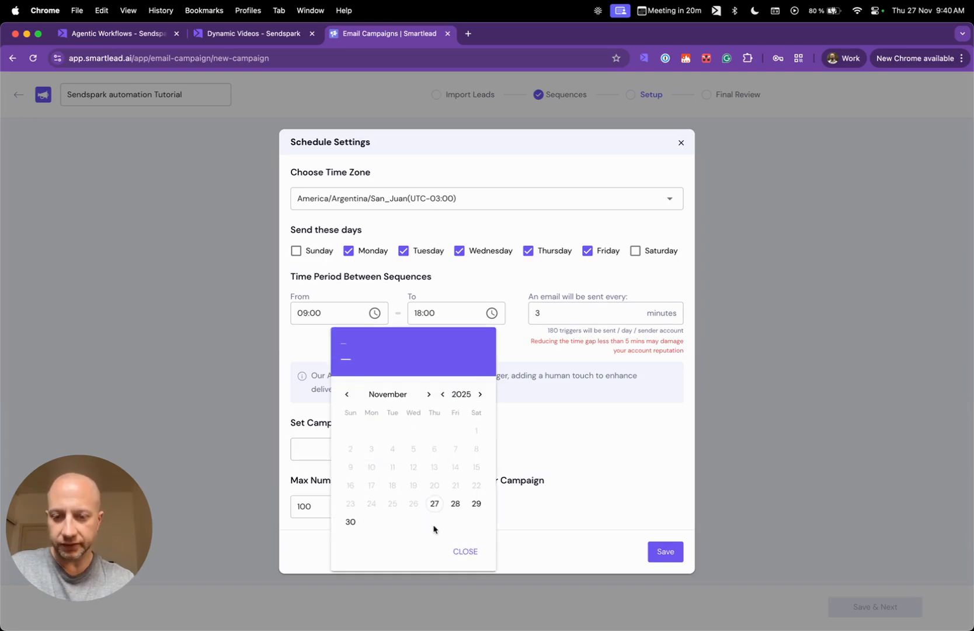
left_click(434, 505)
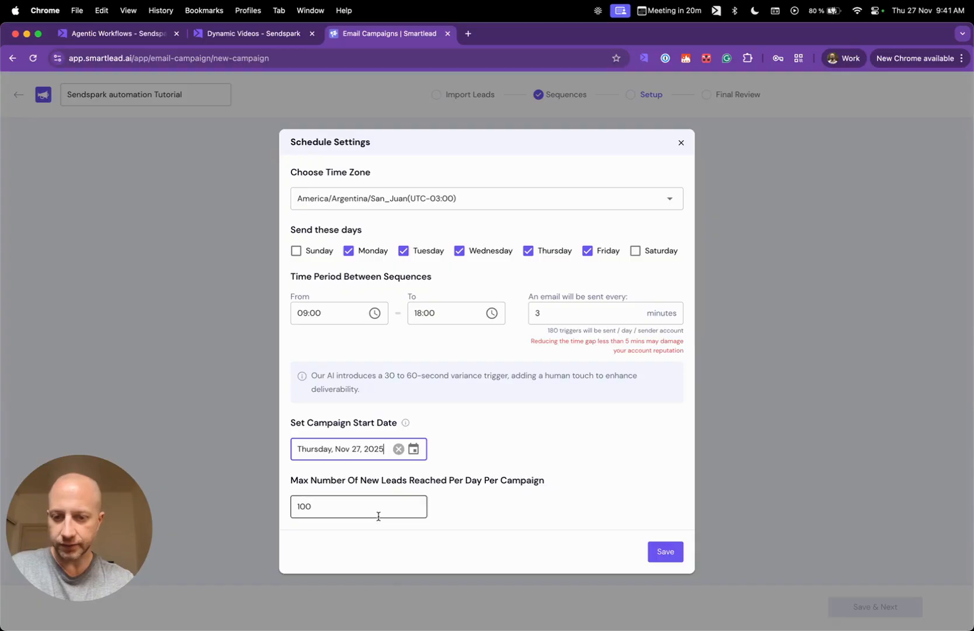
left_click(663, 551)
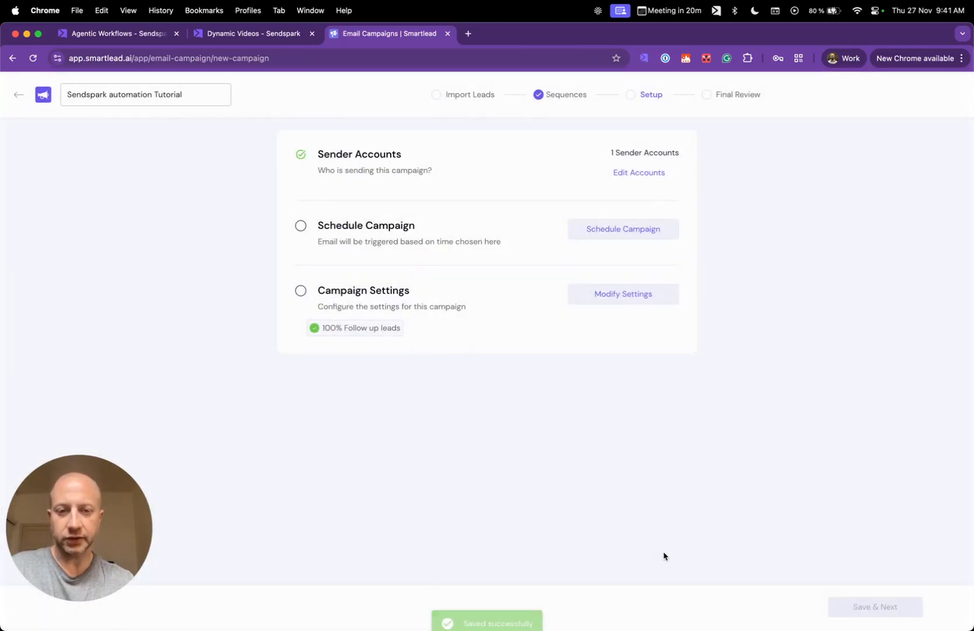
left_click(592, 241)
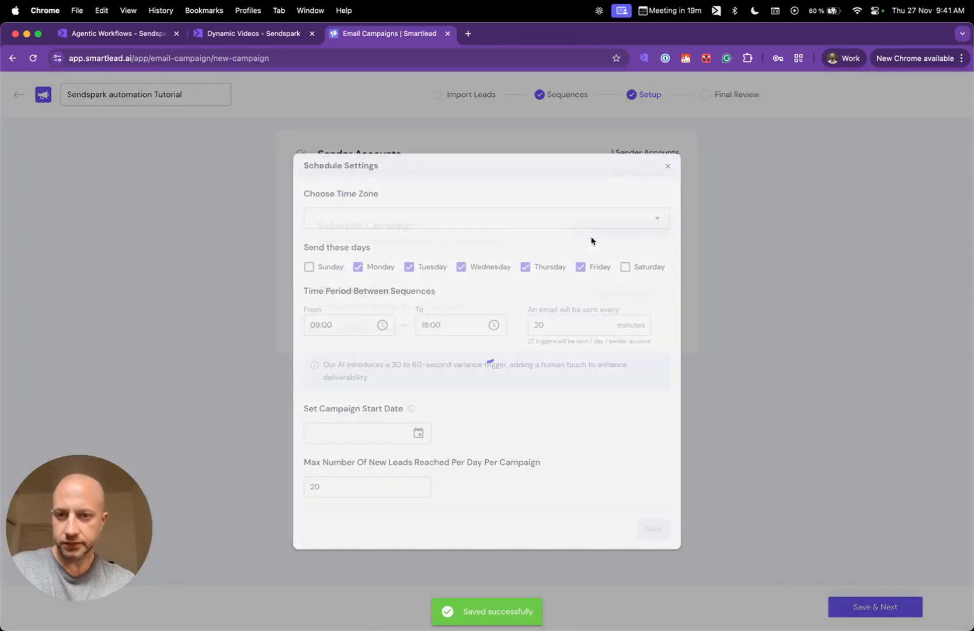
left_click(681, 143)
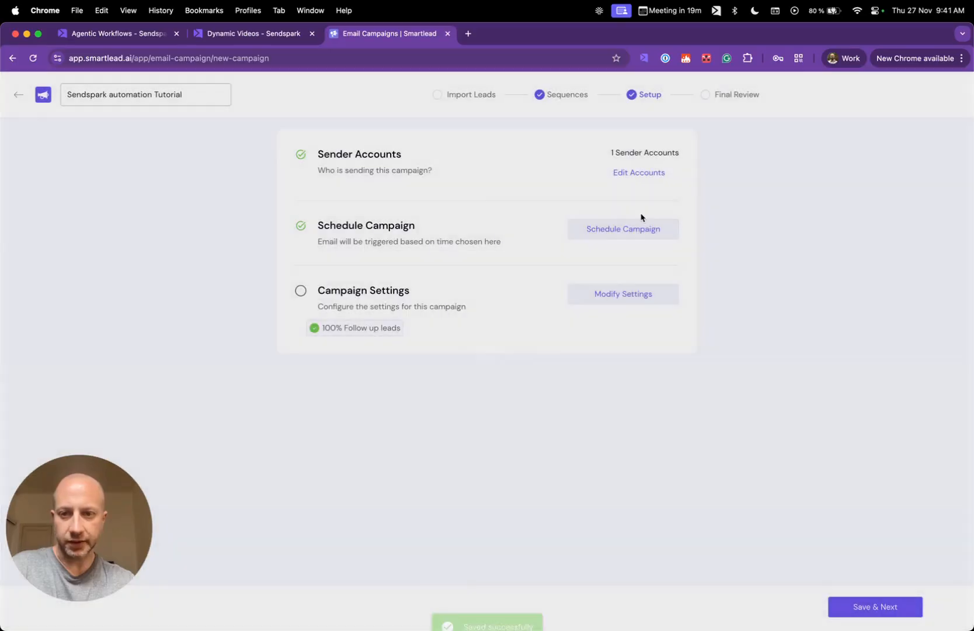
Review the general campaign settings, including stop conditions, plain-text delivery, tracking, sending priority, lead categorisation and unsubscribe options.
left_click(645, 298)
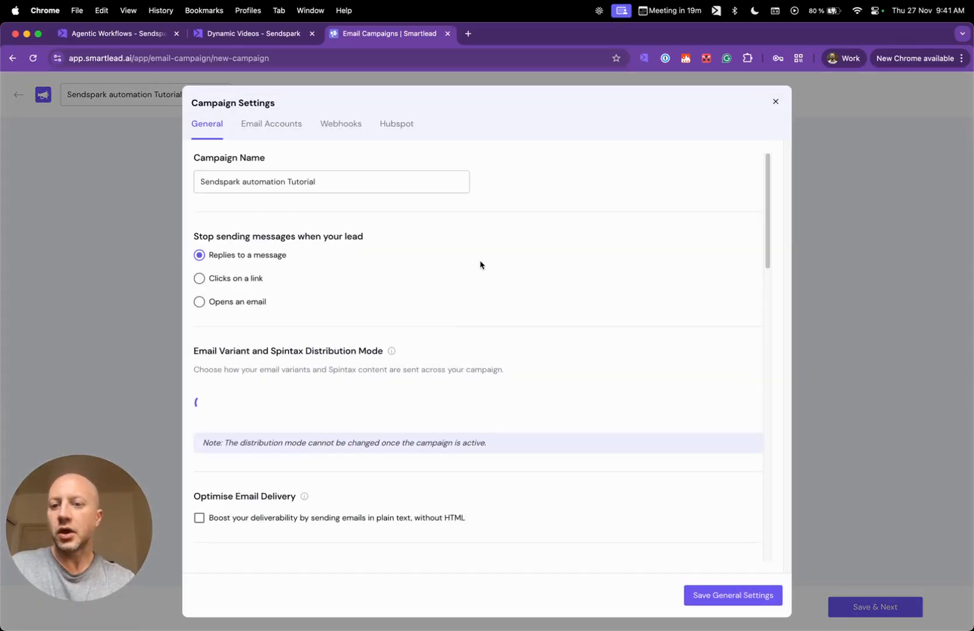
scroll(480, 265, "down", 5)
scroll(480, 265, "down", 5)
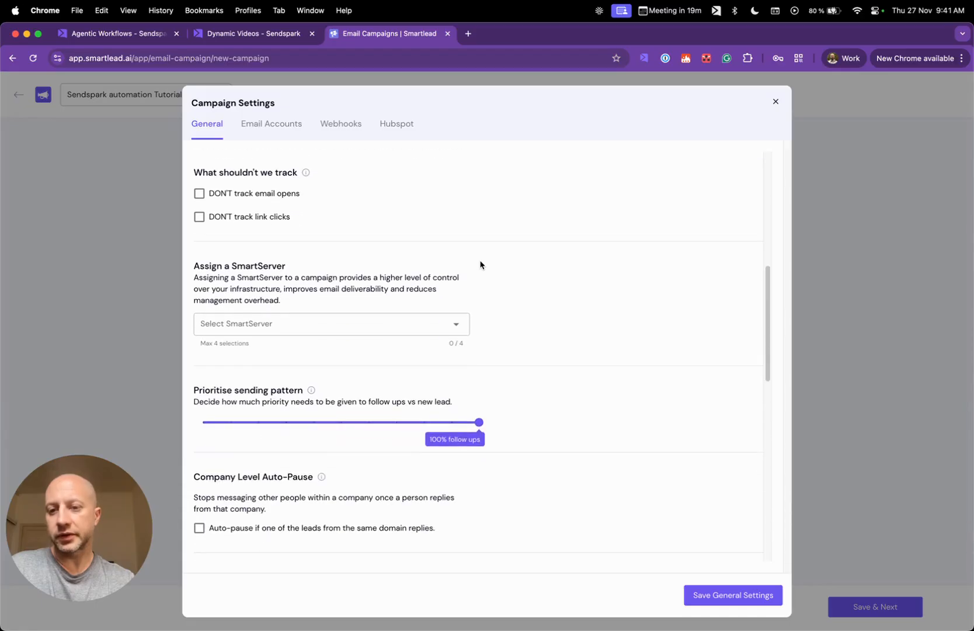
scroll(480, 263, "down", 6)
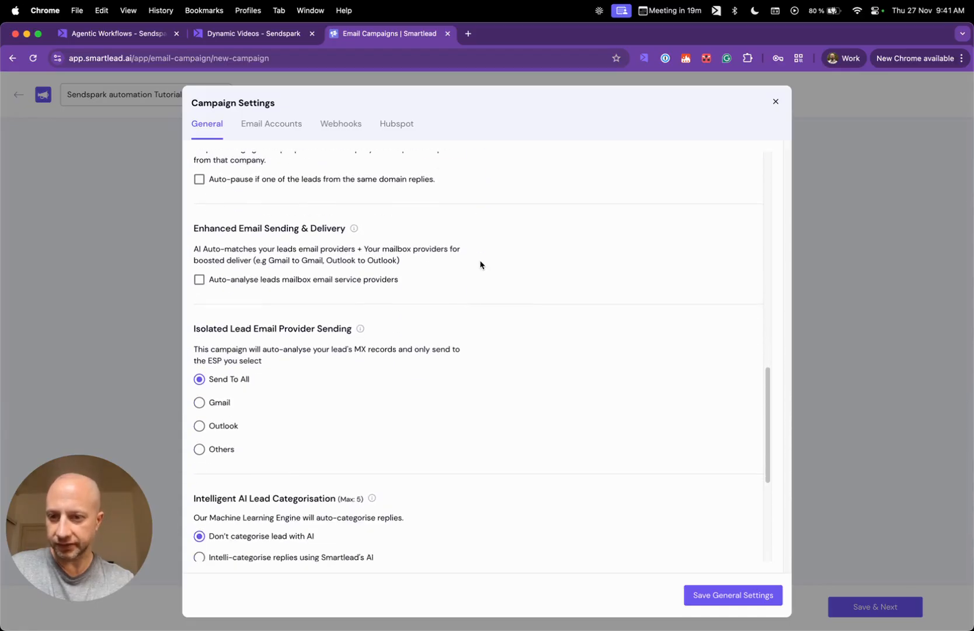
scroll(480, 264, "up", 15)
scroll(448, 346, "up", 1)
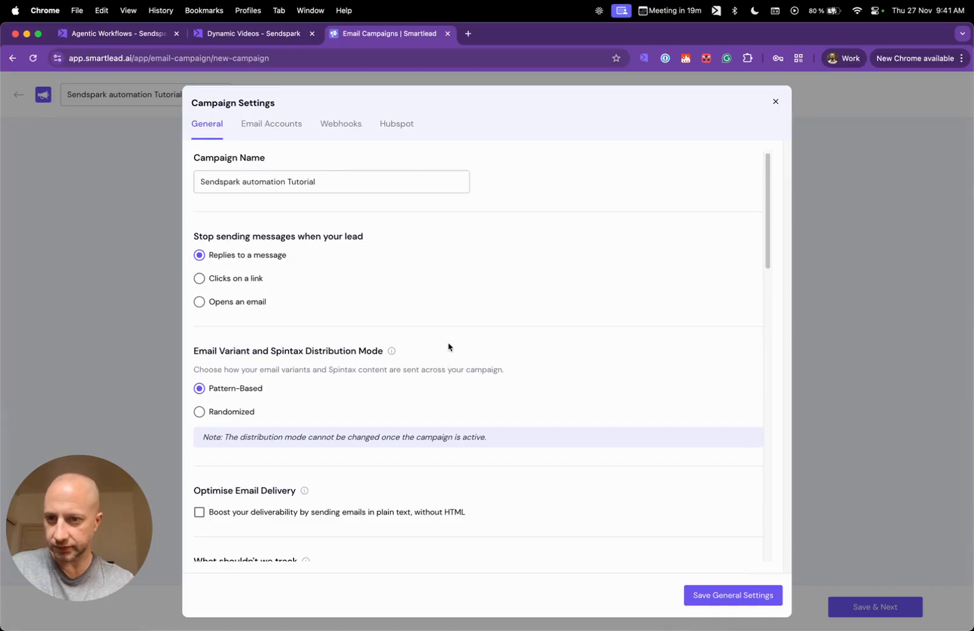
scroll(448, 347, "down", 5)
scroll(449, 347, "down", 4)
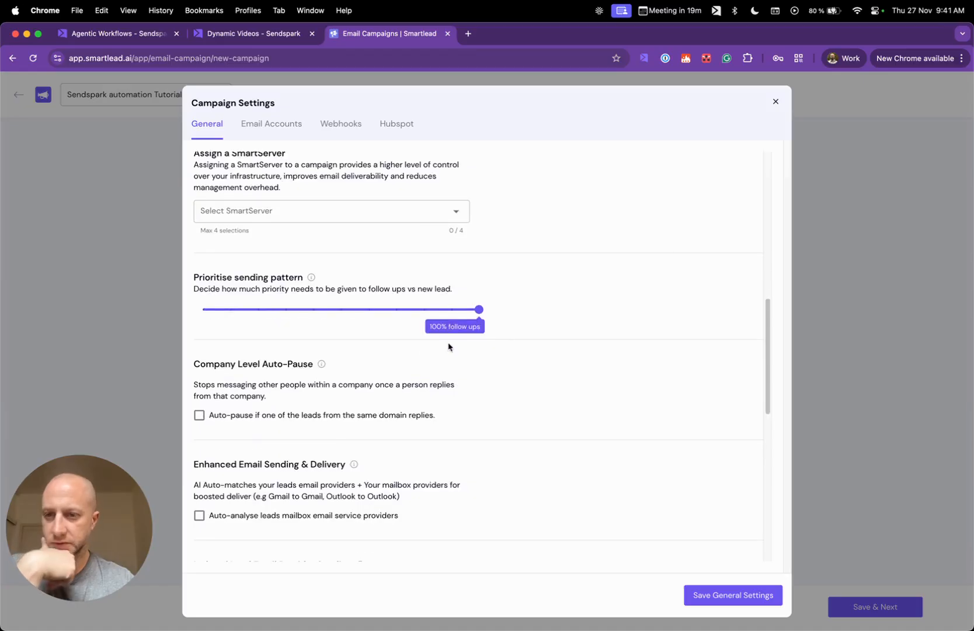
scroll(448, 345, "up", 4)
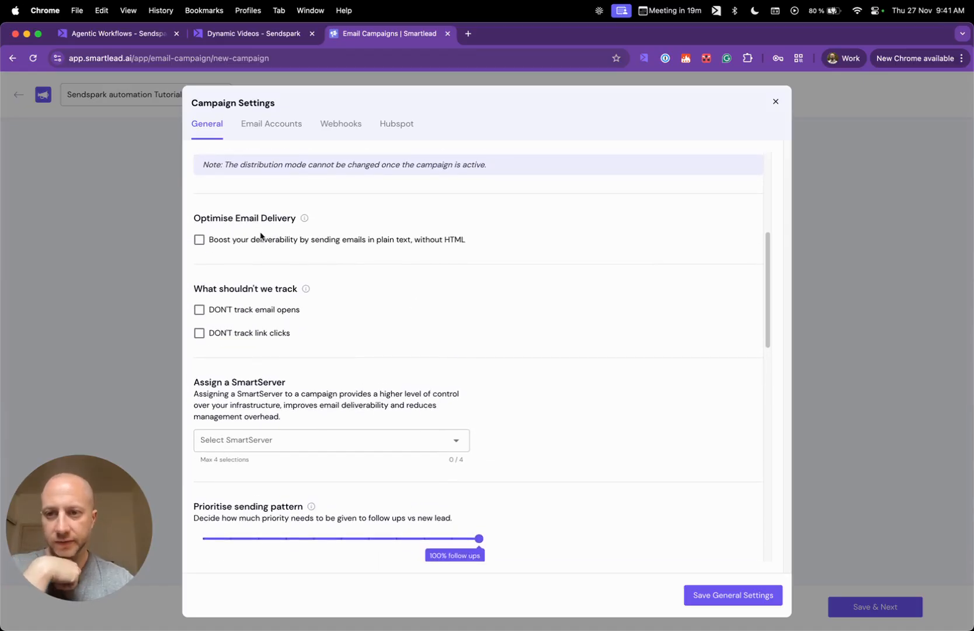
scroll(209, 261, "up", 1)
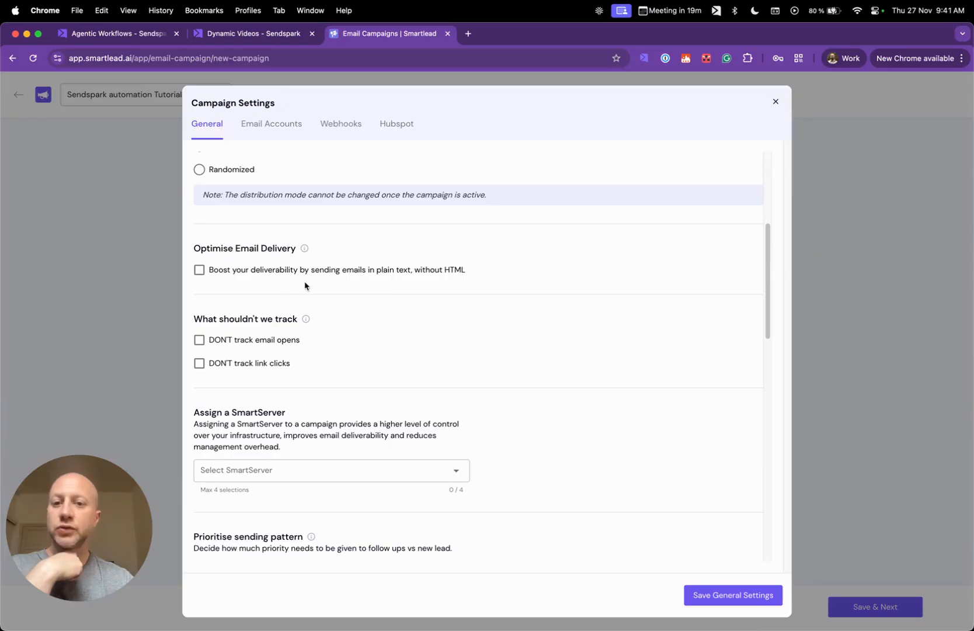
mouse_move(285, 270)
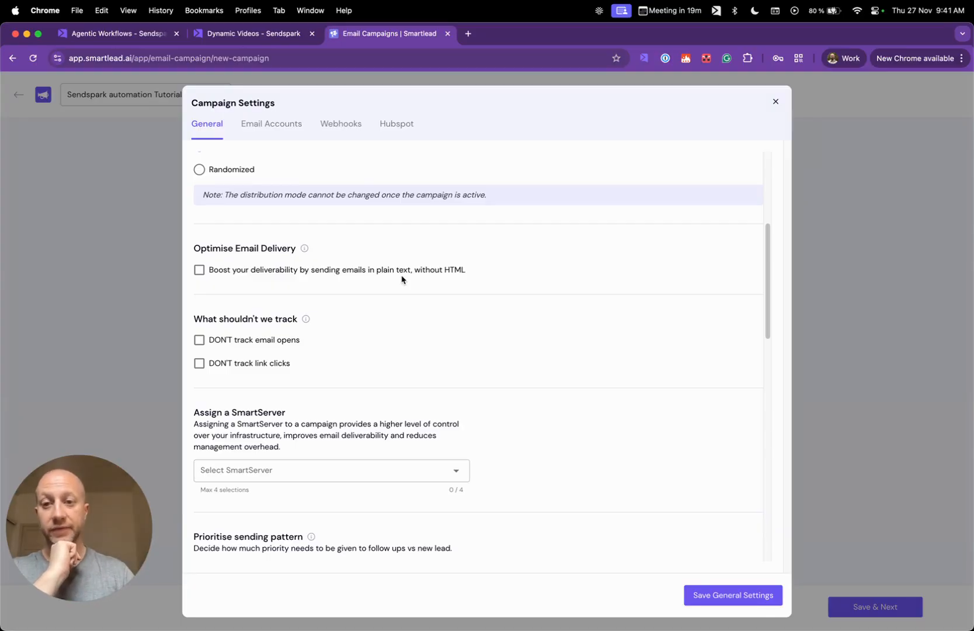
mouse_move(198, 272)
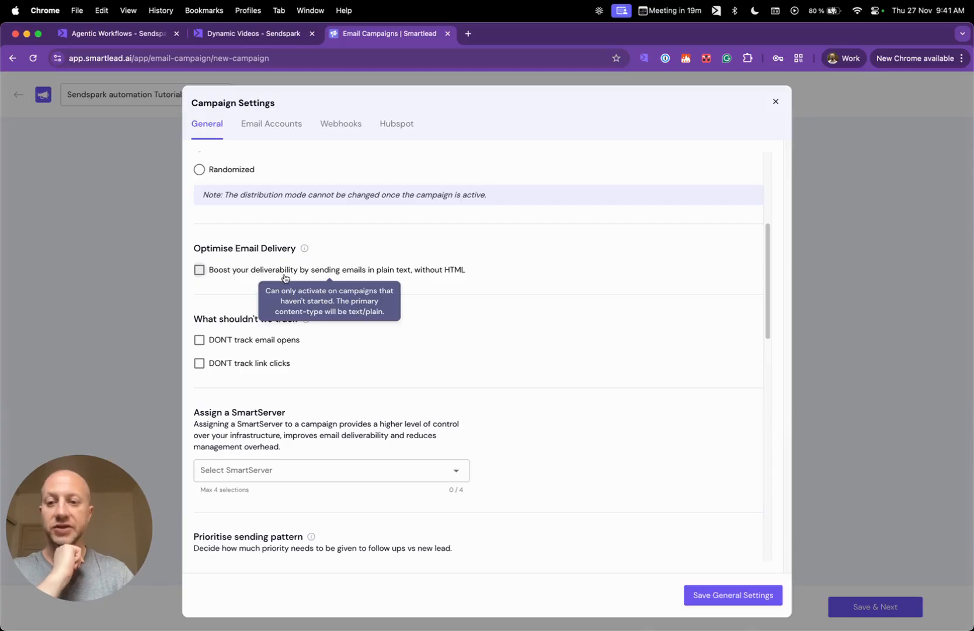
scroll(304, 368, "down", 1)
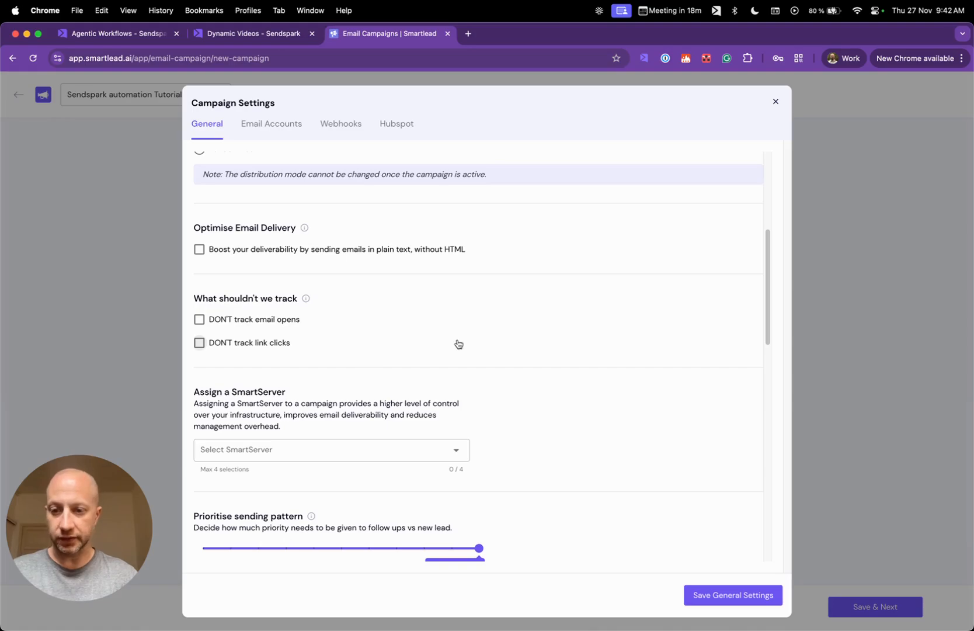
scroll(457, 342, "up", 5)
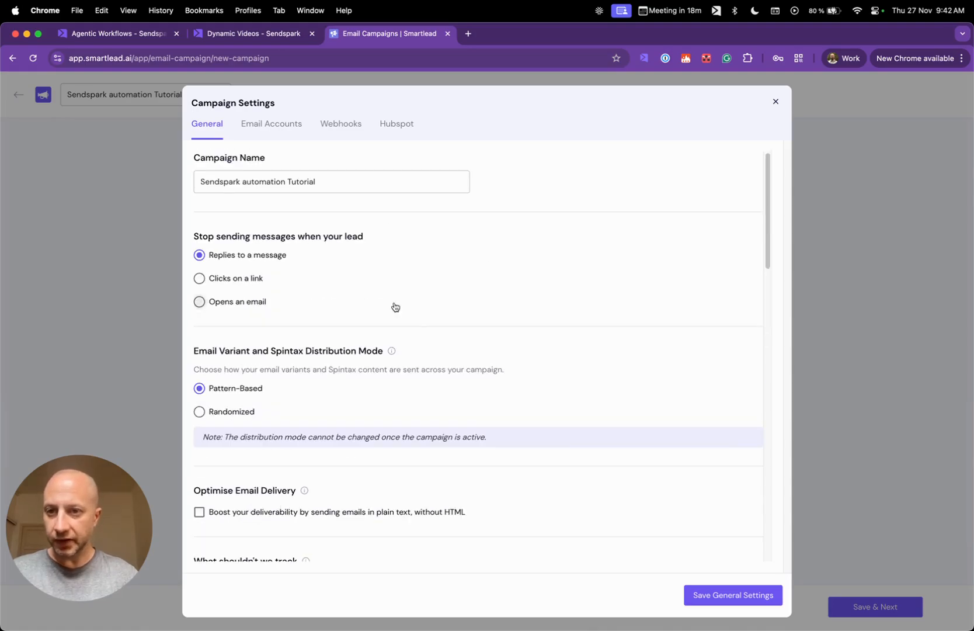
scroll(423, 328, "down", 4)
scroll(423, 328, "down", 10)
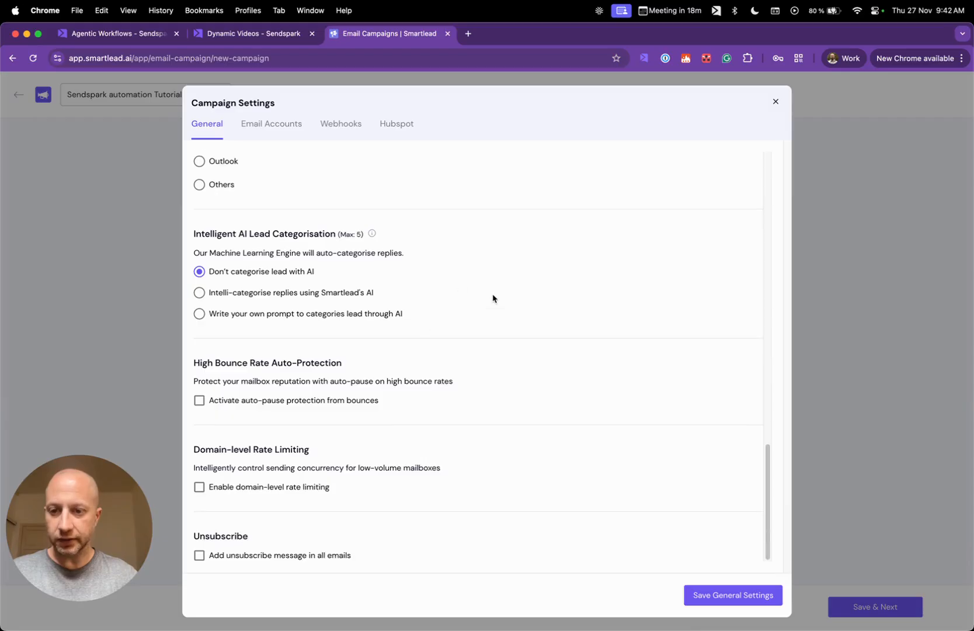
Save the general settings and schedule the campaign from Final Review, ending on its lead list.
left_click(757, 593)
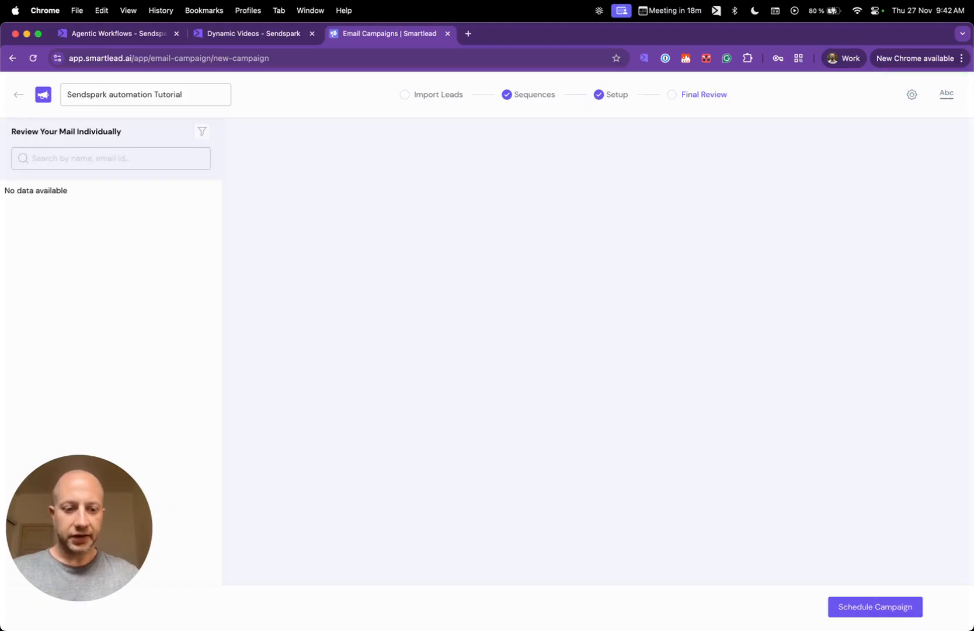
left_click(878, 611)
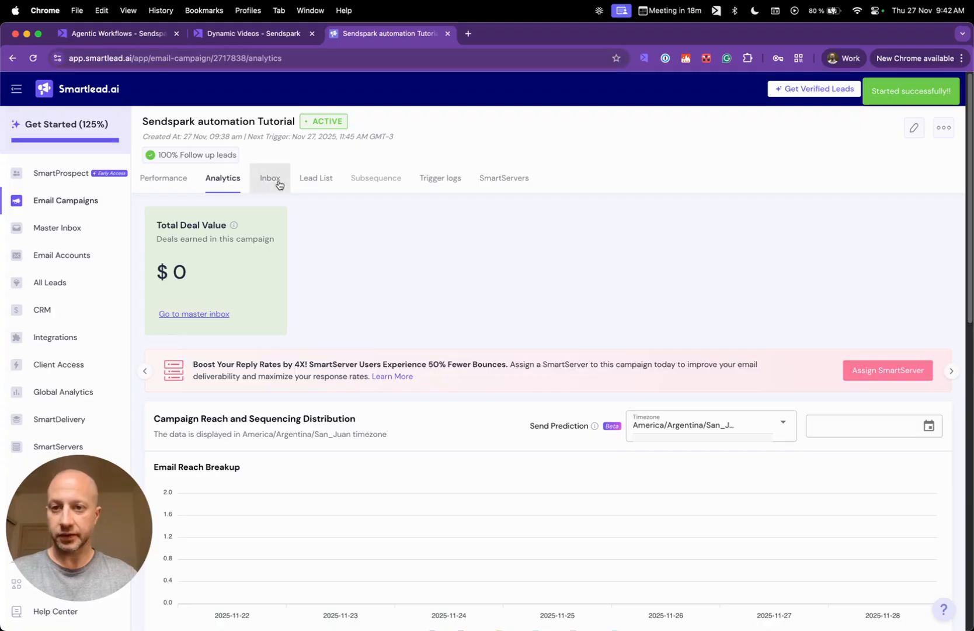
left_click(318, 184)
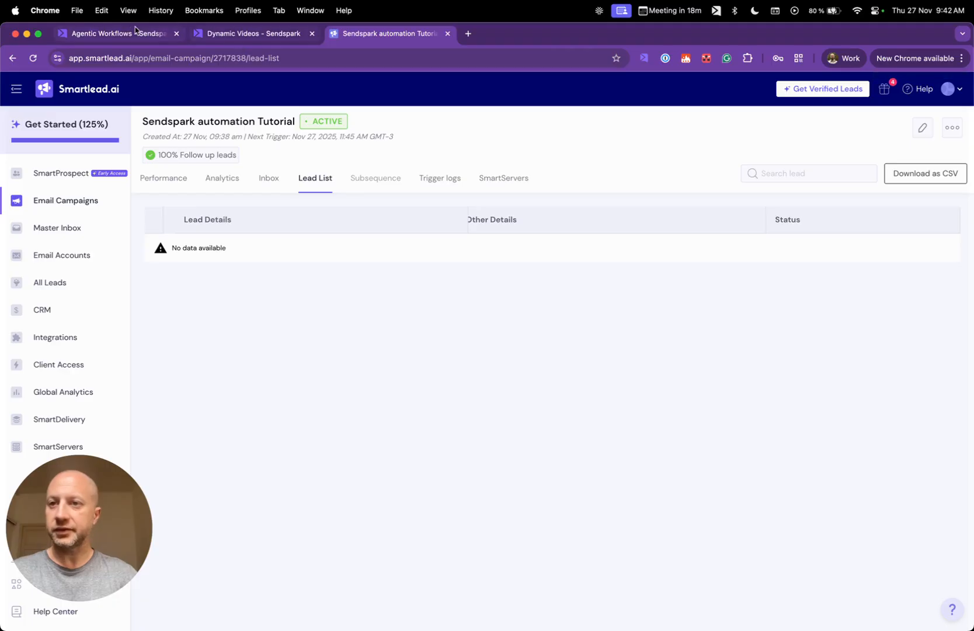
Switch to the Sendspark workflow and update the list of Smartlead campaigns available for the Add Leads to a Campaign action.
left_click(123, 36)
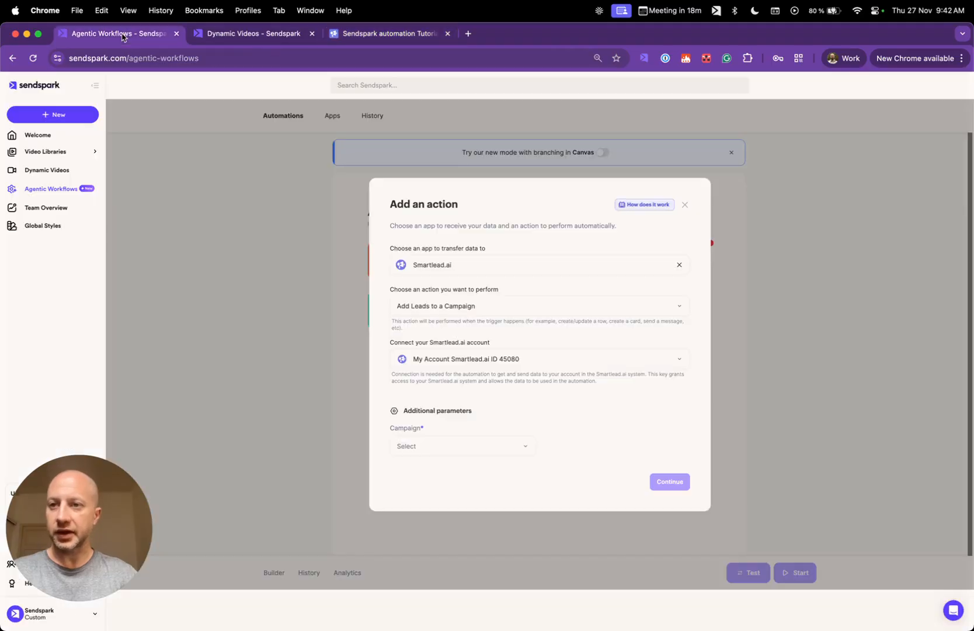
left_click(466, 456)
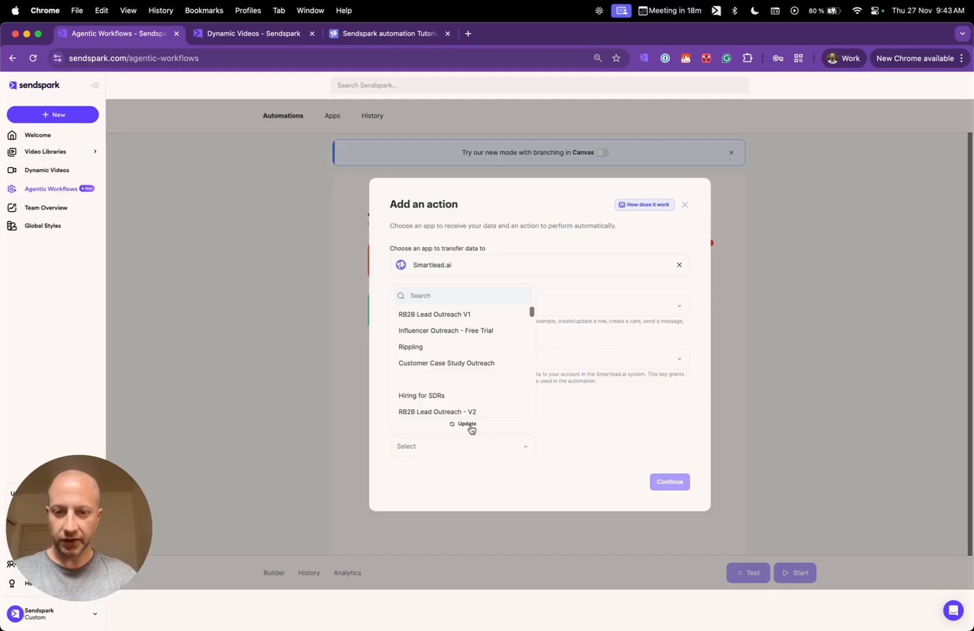
left_click(469, 425)
left_click(371, 35)
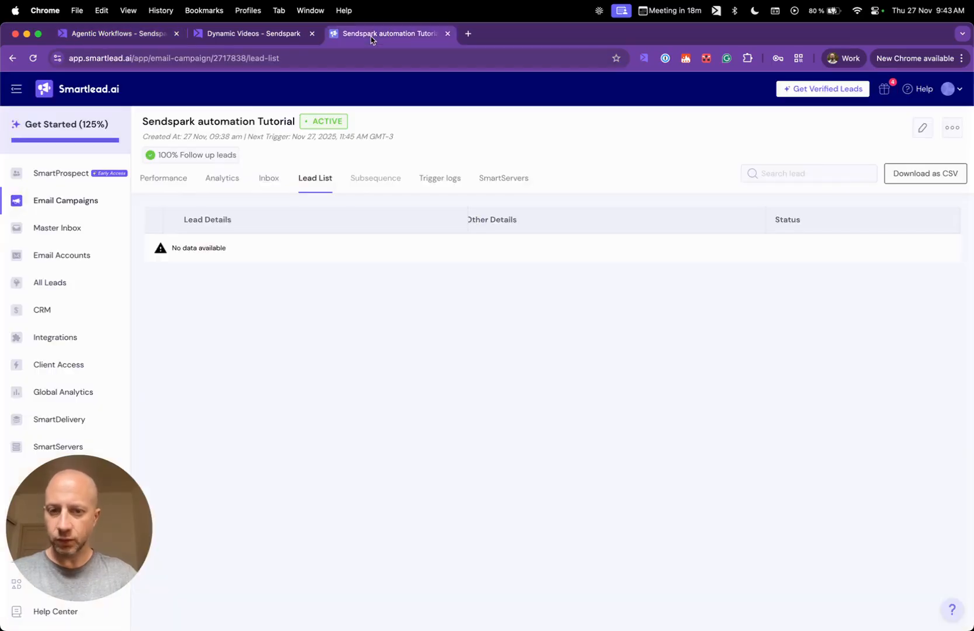
left_click(105, 36)
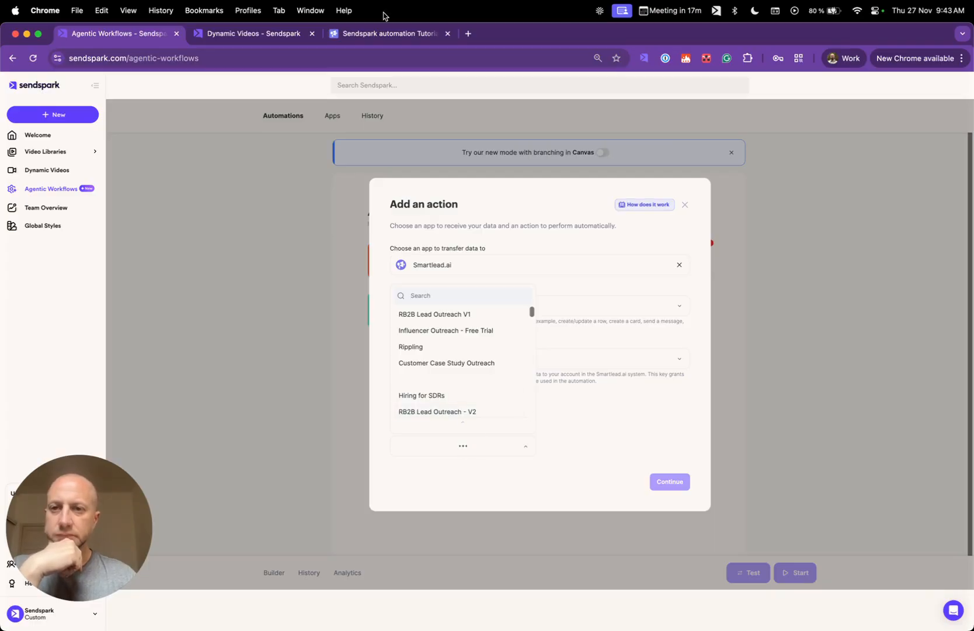
Close the Share Dynamic Video dialog in Sendspark and return to the Smartlead campaign's lead list by way of the workflow.
left_click(293, 36)
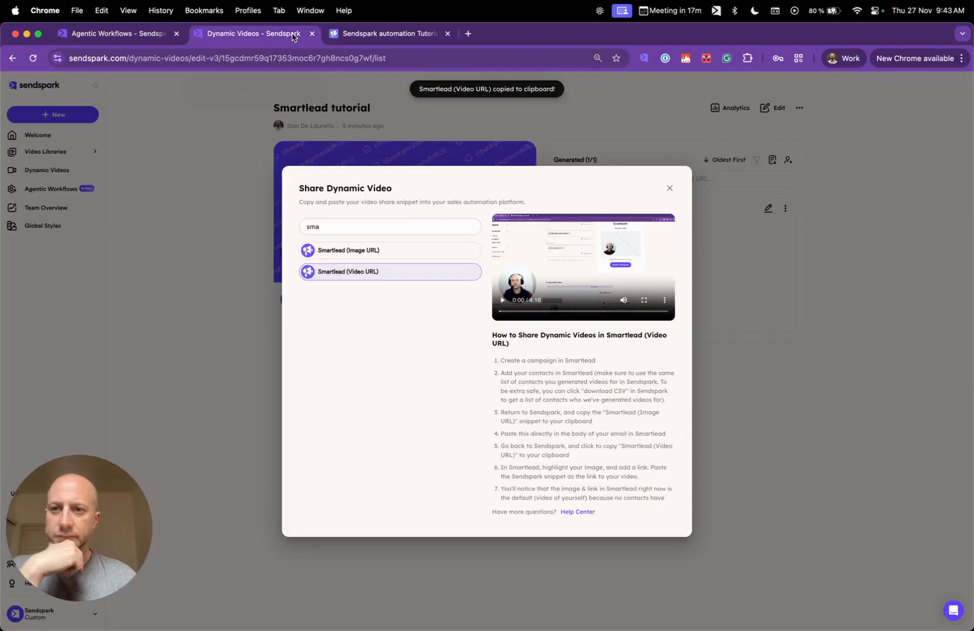
left_click(670, 189)
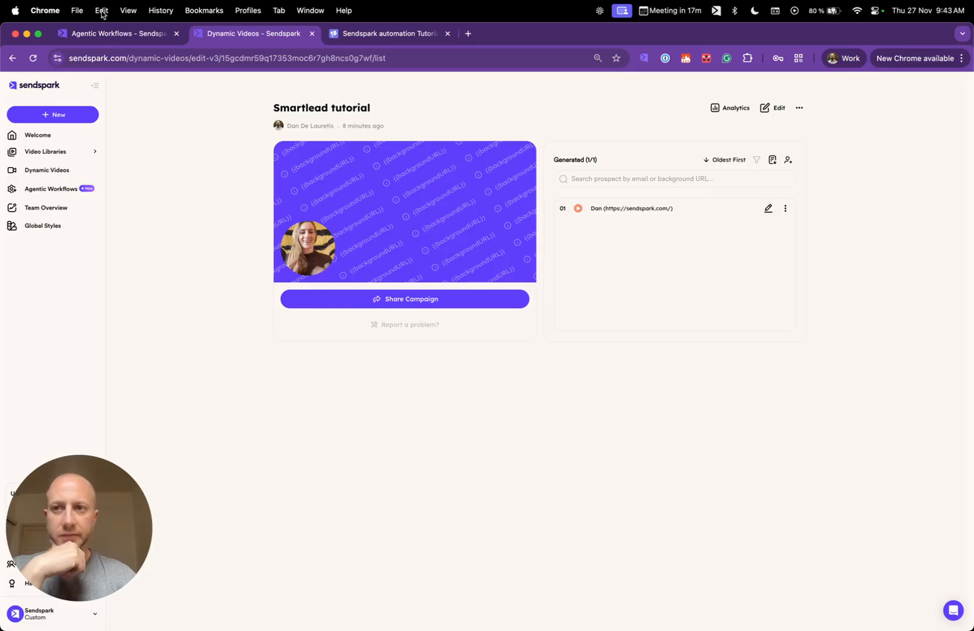
left_click(122, 39)
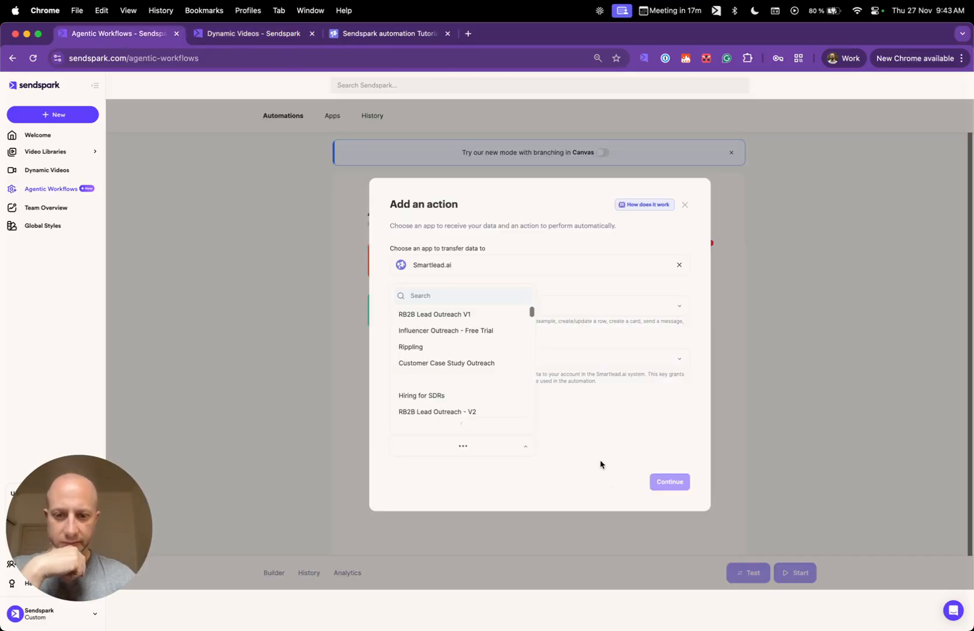
left_click(475, 296)
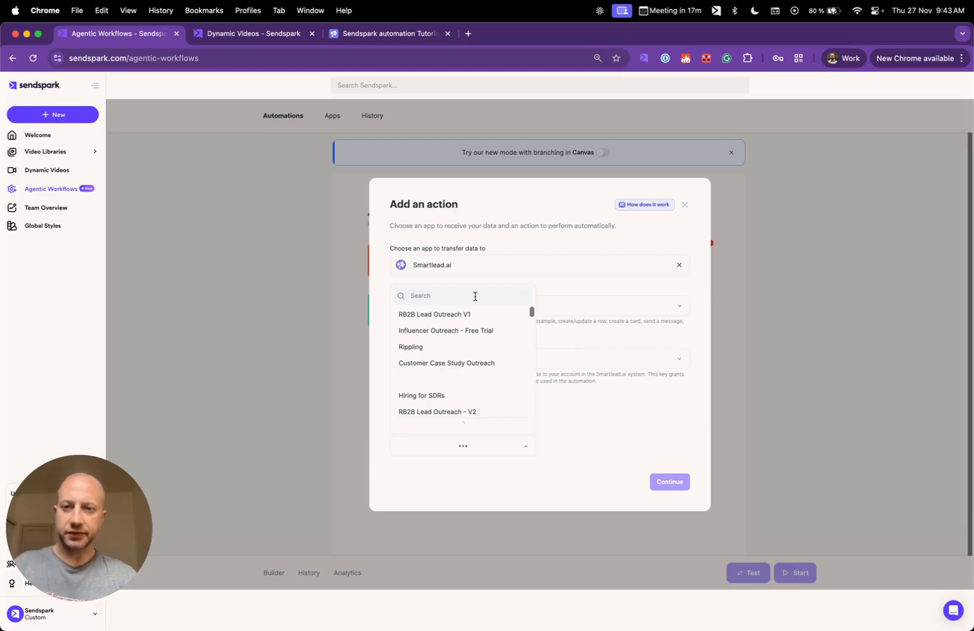
left_click(392, 33)
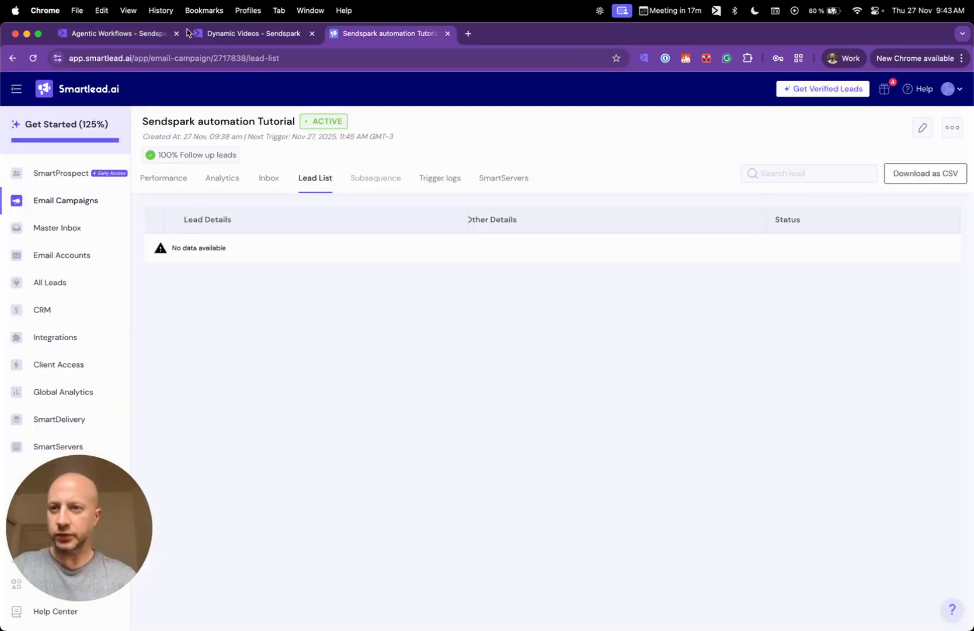
In the Sendspark workflow, select "Sendspark automation Tutorial" as the campaign for the Add Leads to a Campaign action and continue to its field mapping.
left_click(117, 37)
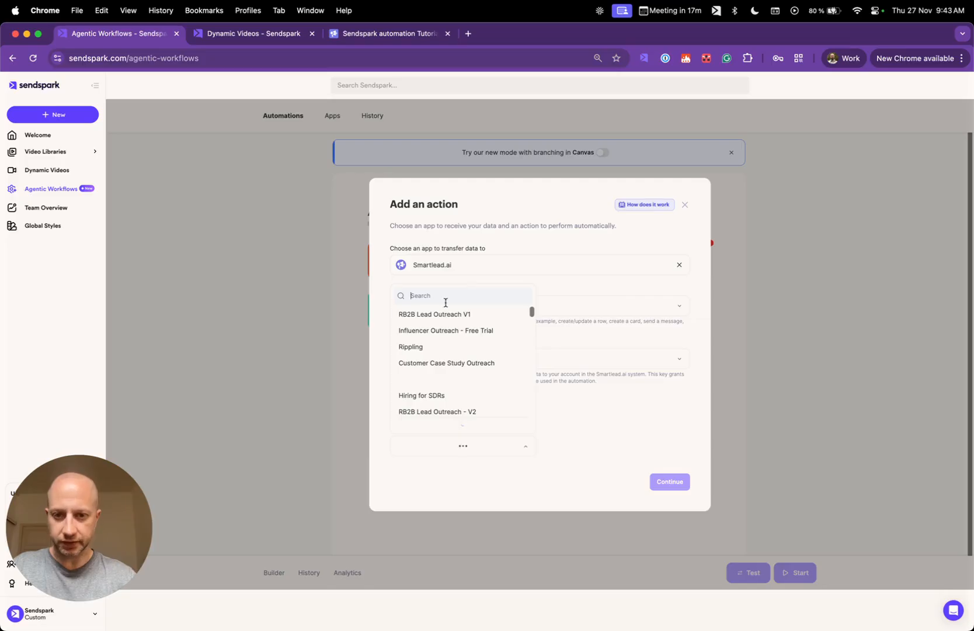
type("sendspark")
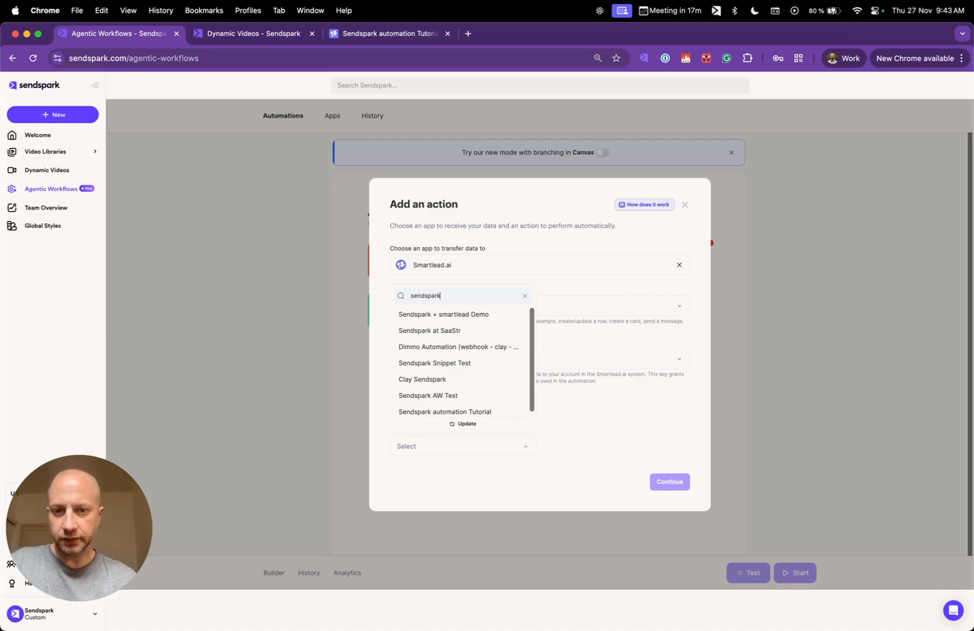
left_click(409, 33)
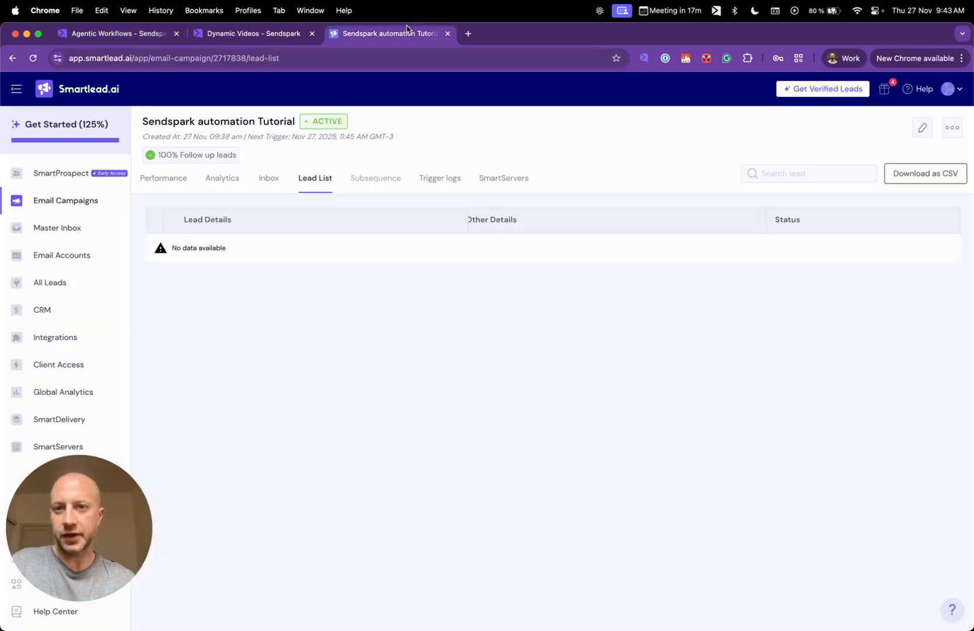
left_click(139, 35)
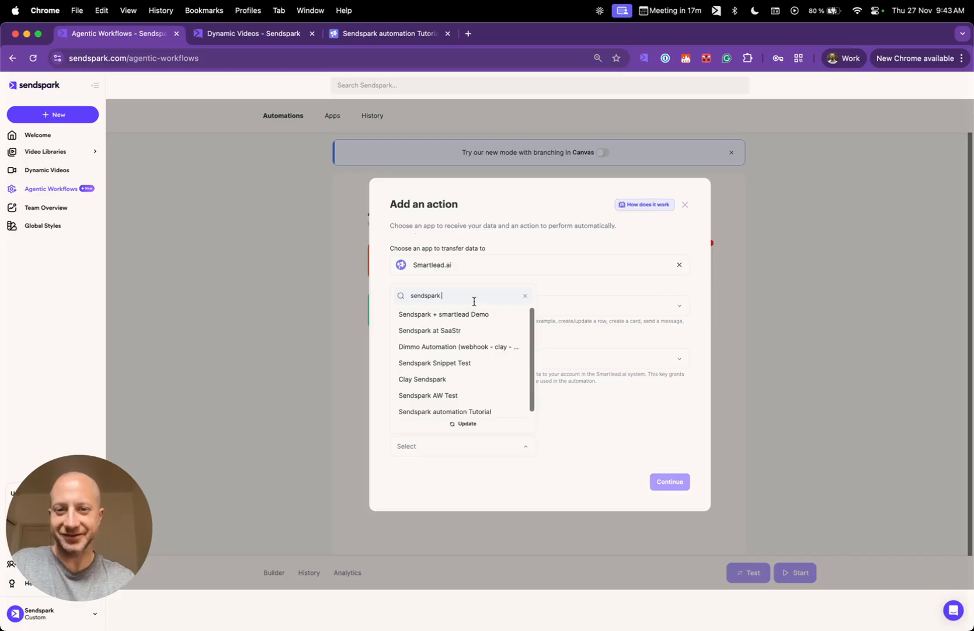
type("automatio")
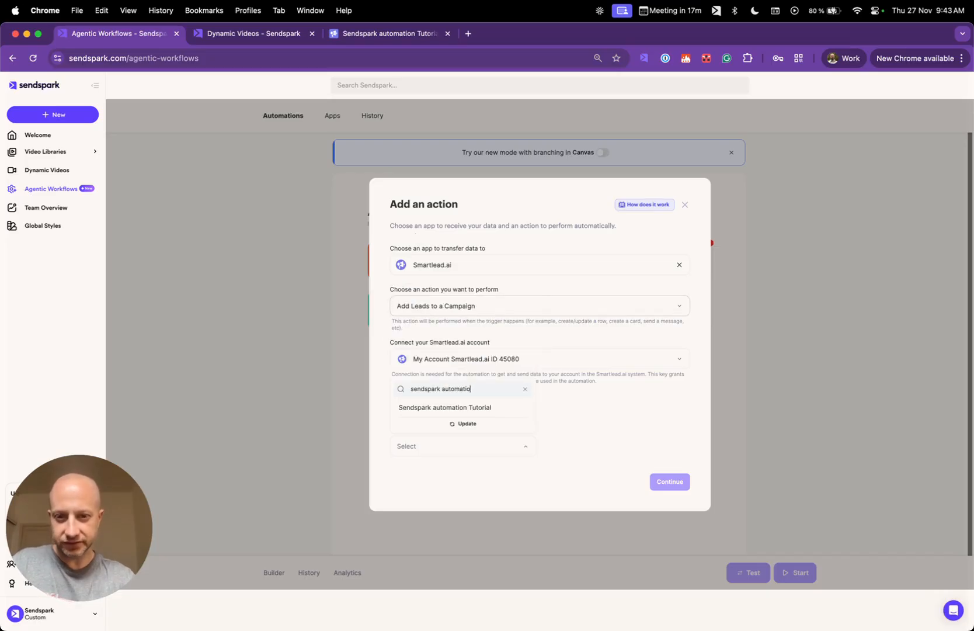
left_click(455, 409)
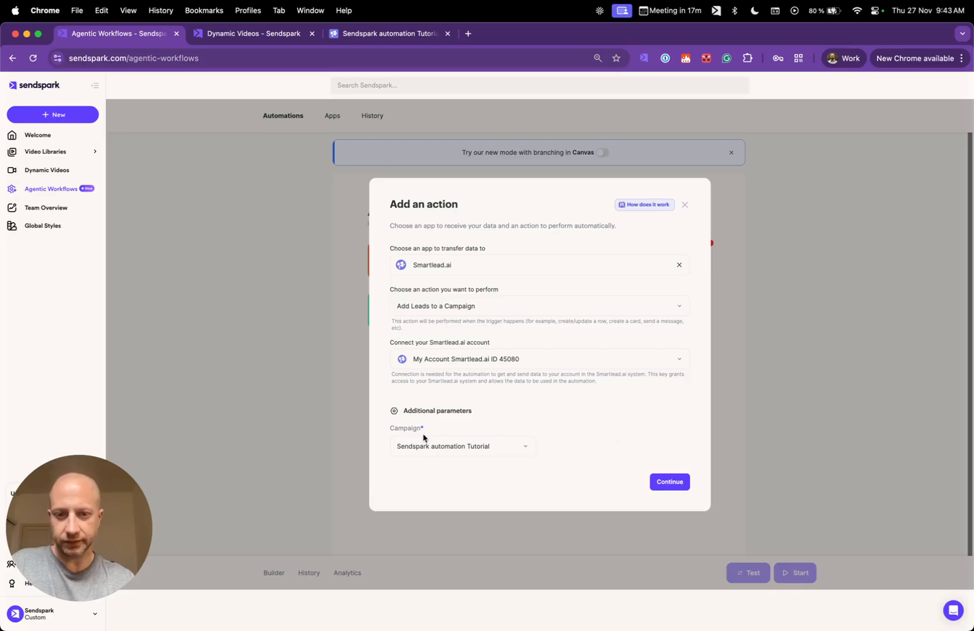
left_click(666, 481)
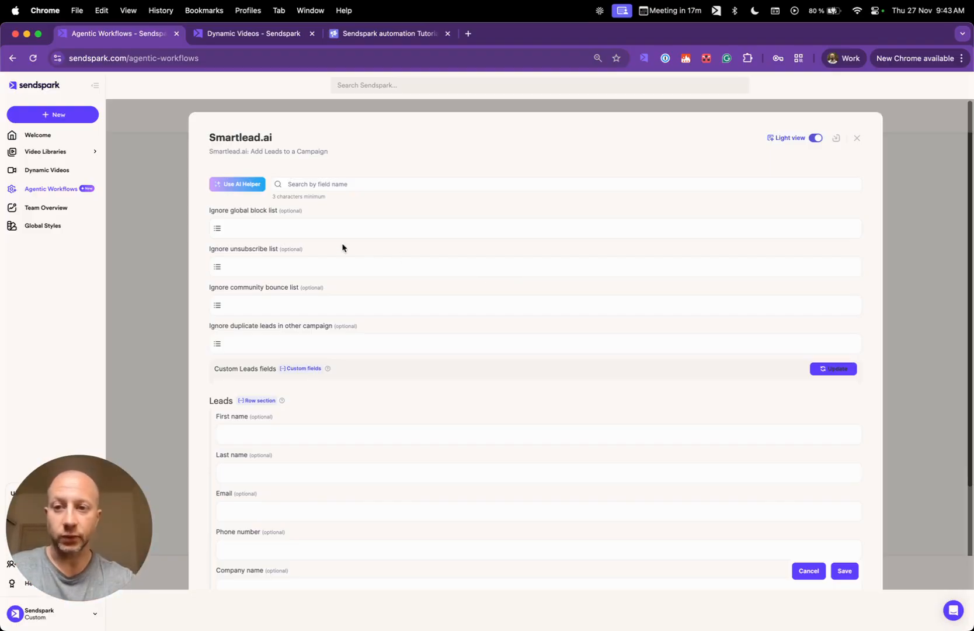
Map the lead's First name to "Contact first name" and Email to "Contact Email" from the New Video Generated trigger.
scroll(295, 286, "down", 5)
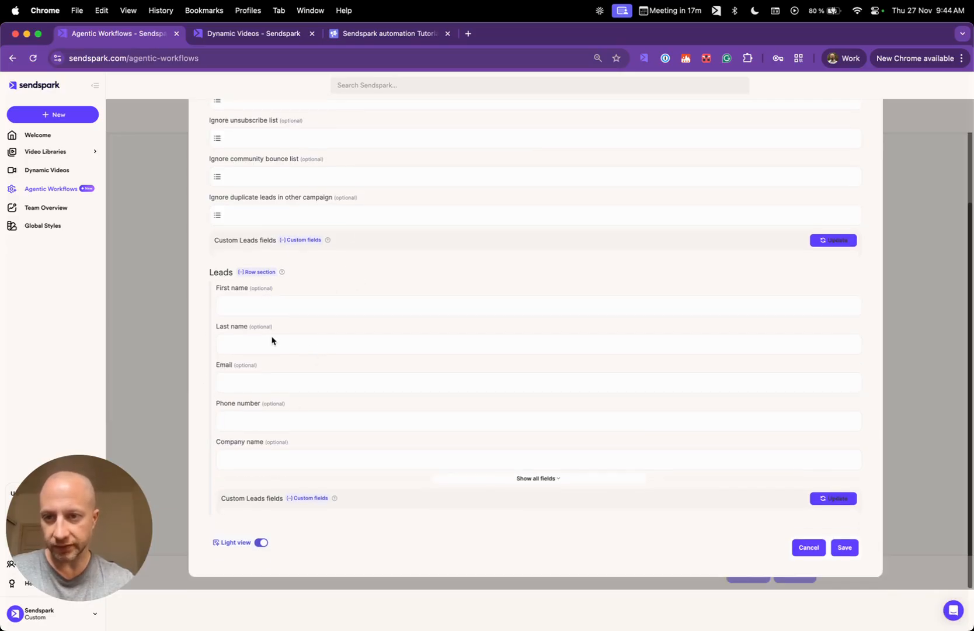
left_click(340, 309)
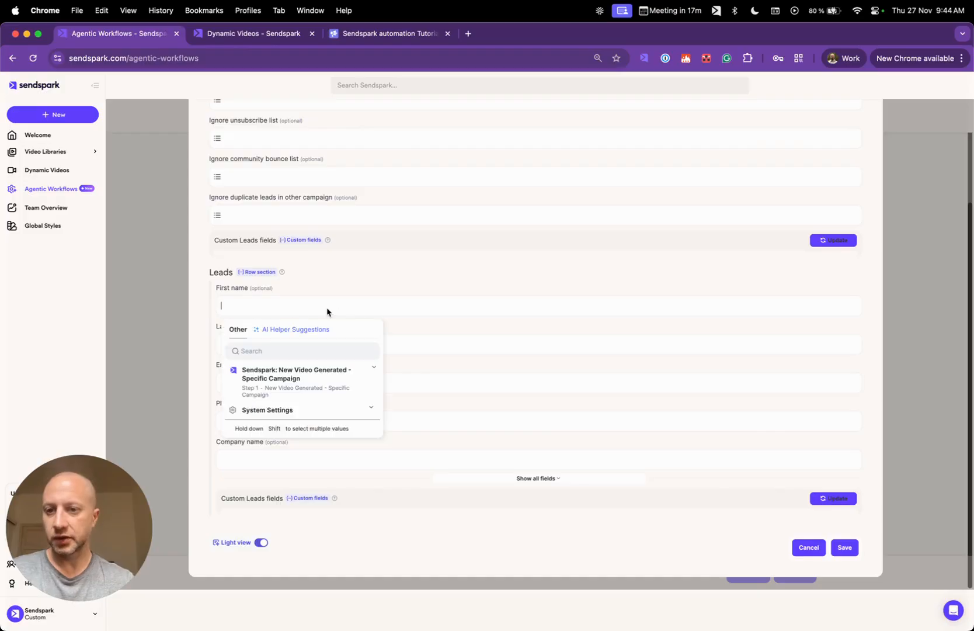
type("first")
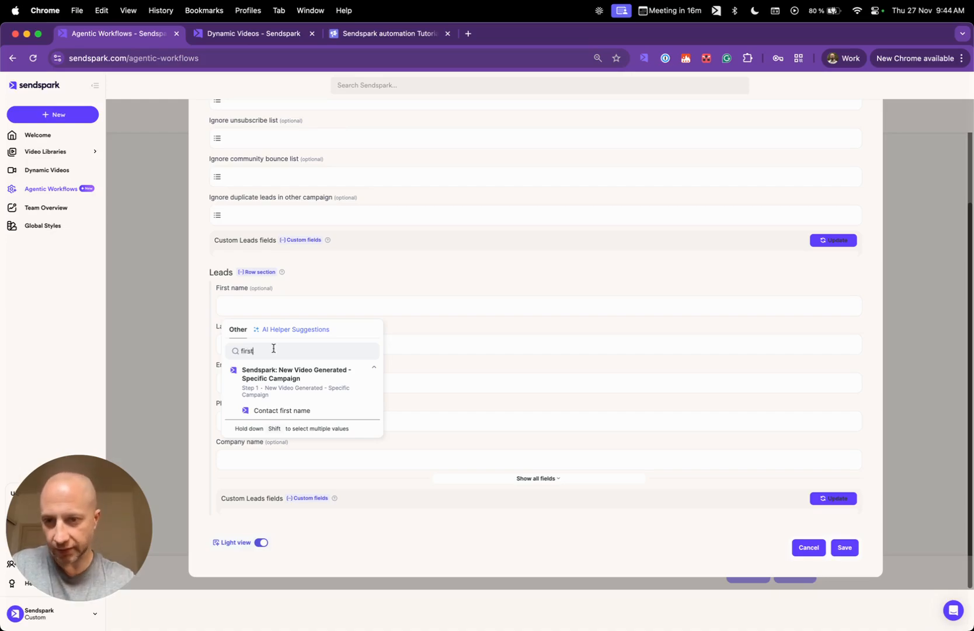
left_click(287, 412)
left_click(261, 388)
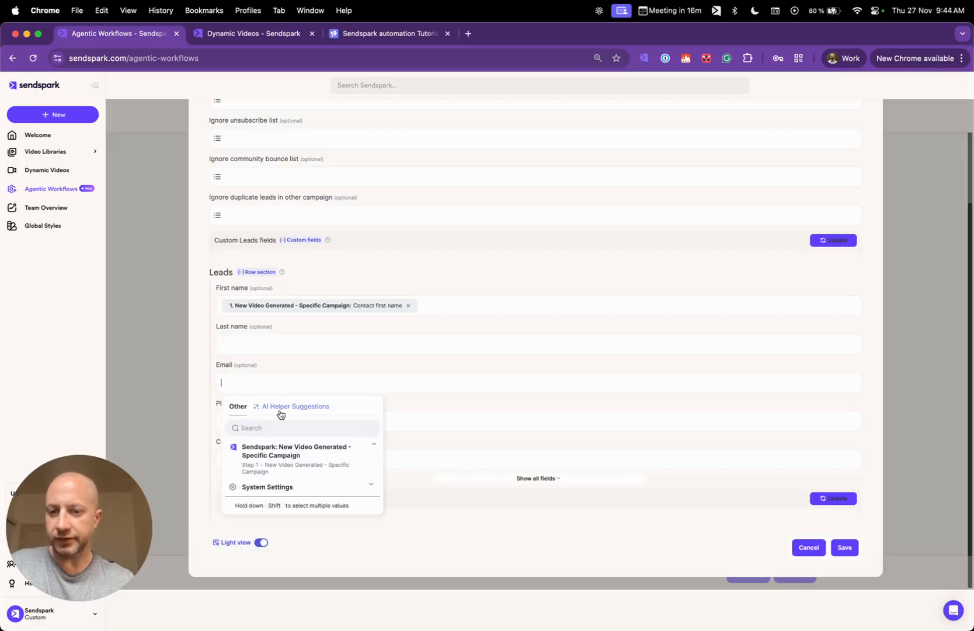
type("email")
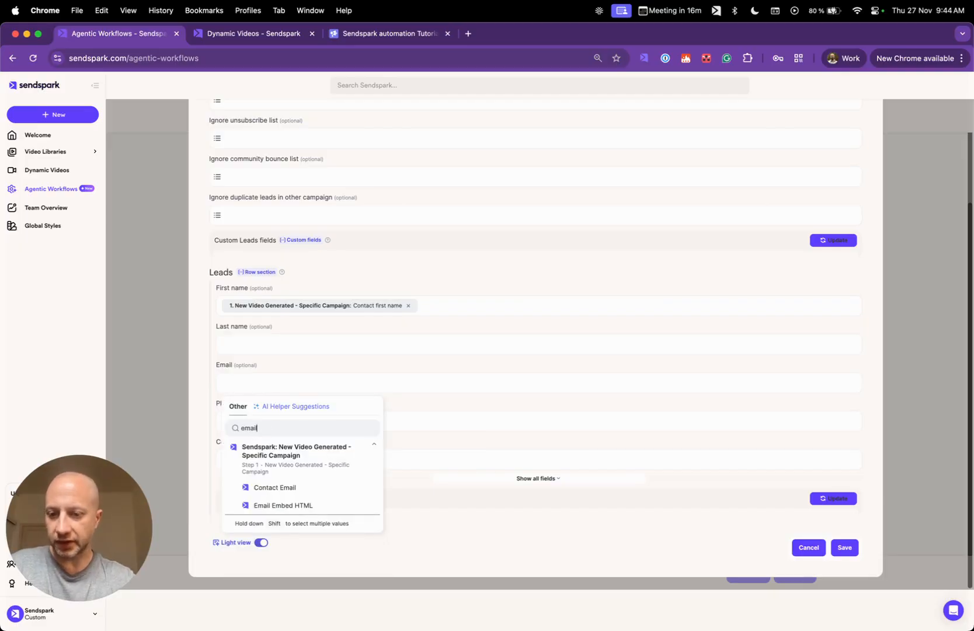
left_click(292, 487)
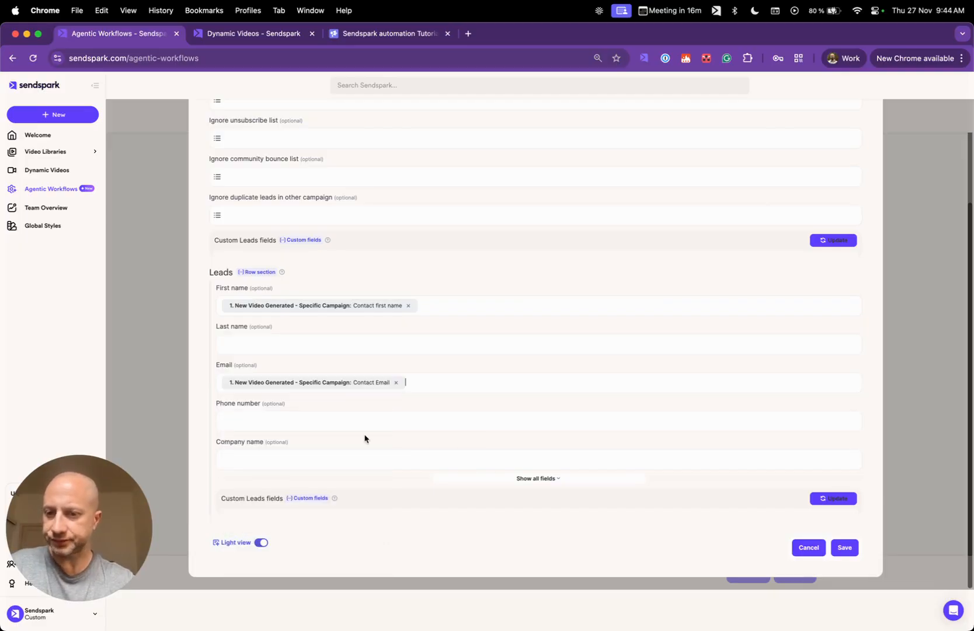
Show all lead fields and map Website to the trigger's "Contac Background Url" value.
left_click(540, 485)
scroll(463, 427, "down", 3)
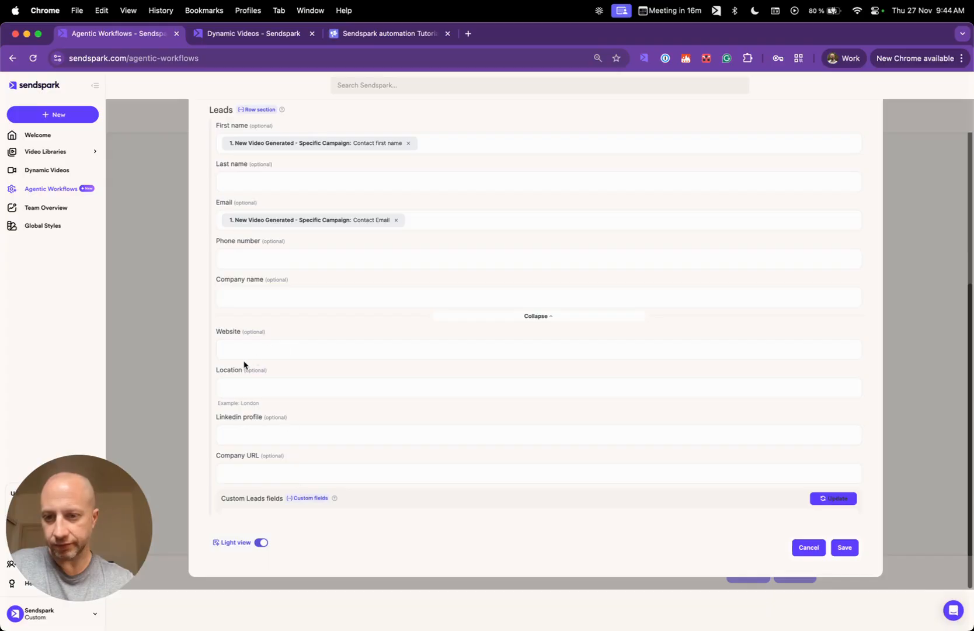
left_click(265, 353)
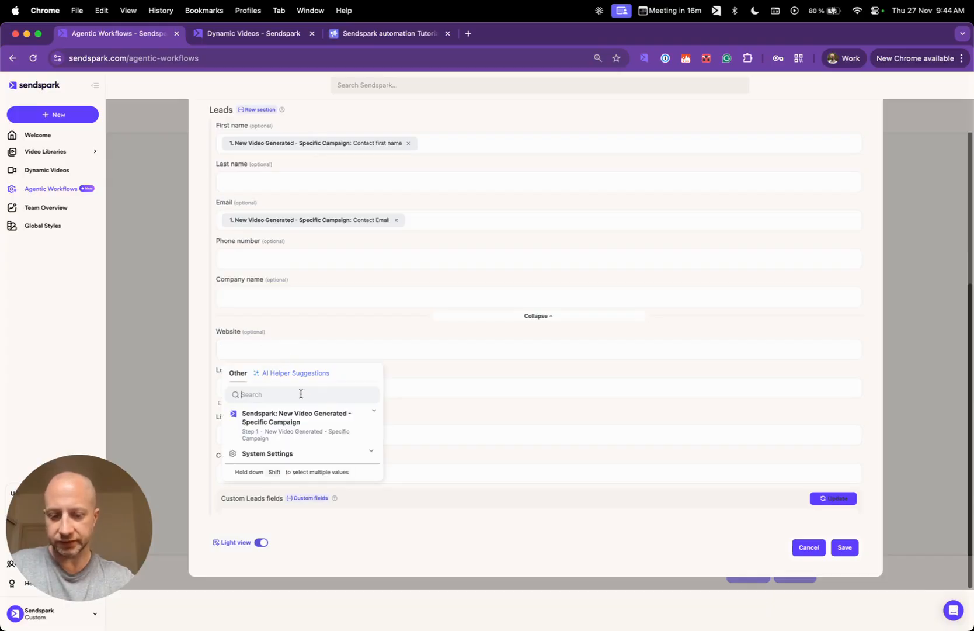
type("backg")
left_click(316, 455)
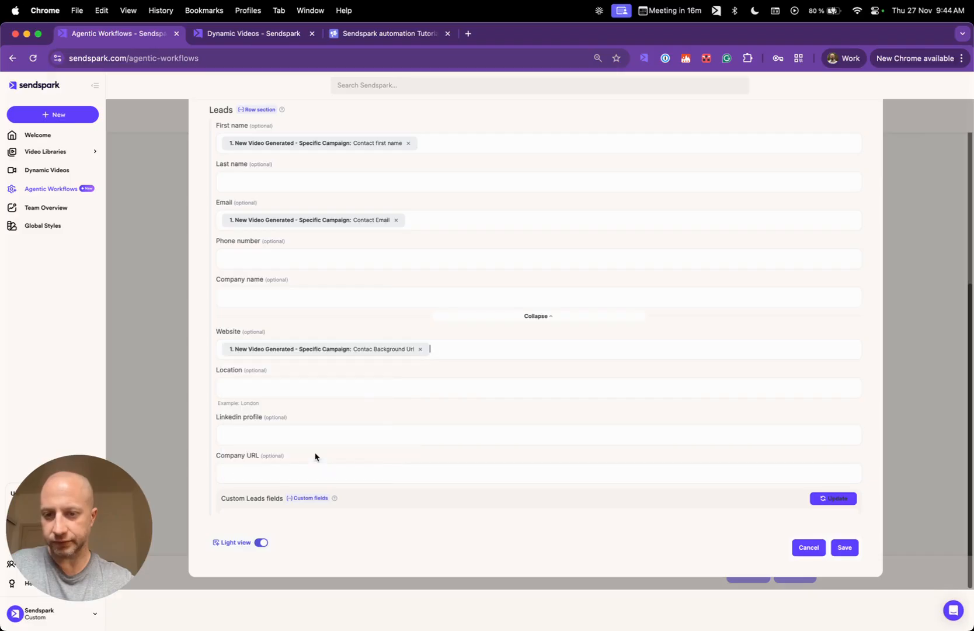
Check the contact columns of the "Smartlead tutorial" dynamic video, and map the lead's Linkedin profile field to "LinkedIn URL" in the workflow.
left_click(257, 34)
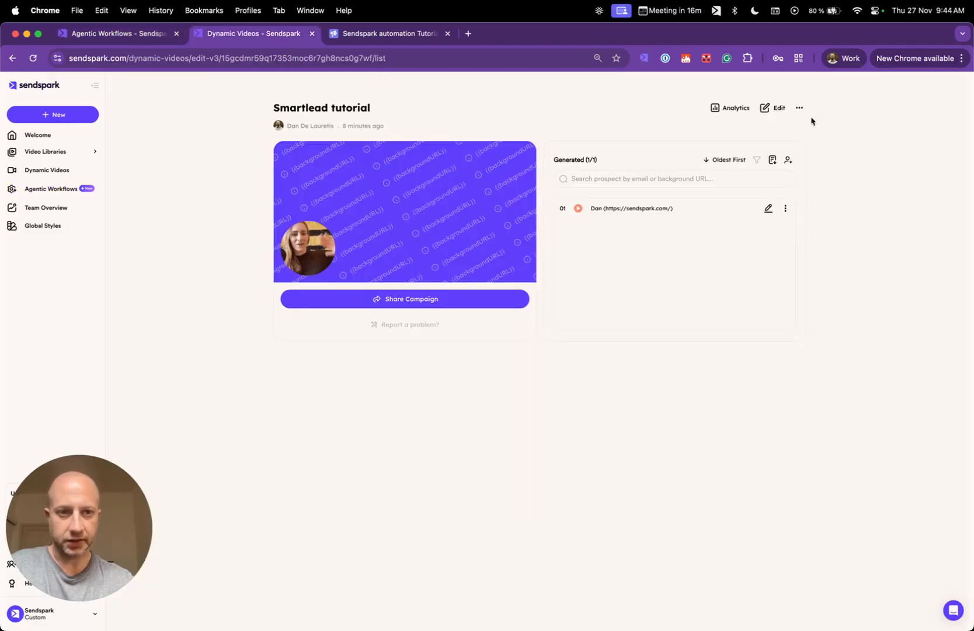
left_click(797, 109)
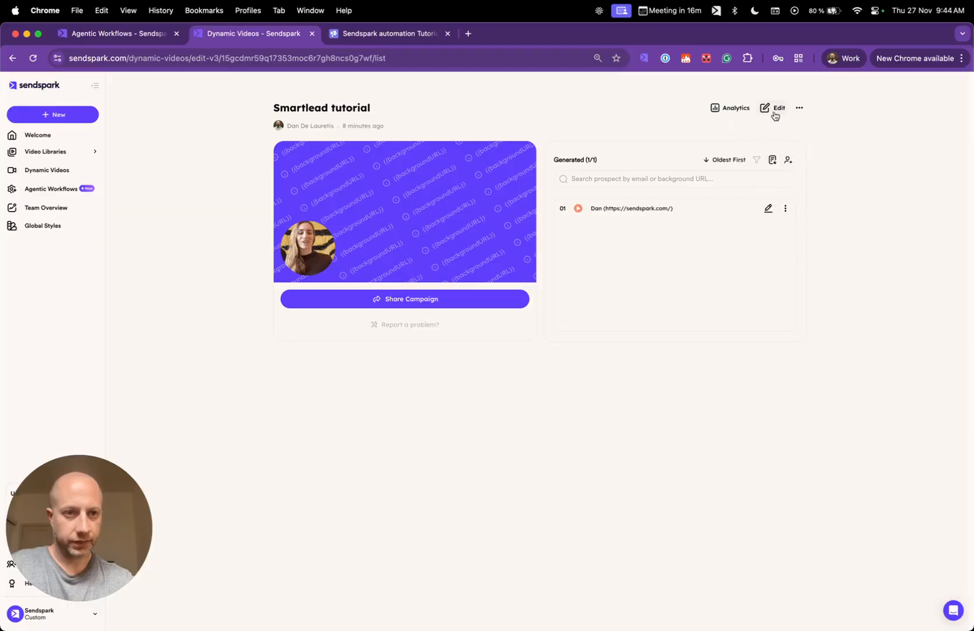
left_click(776, 108)
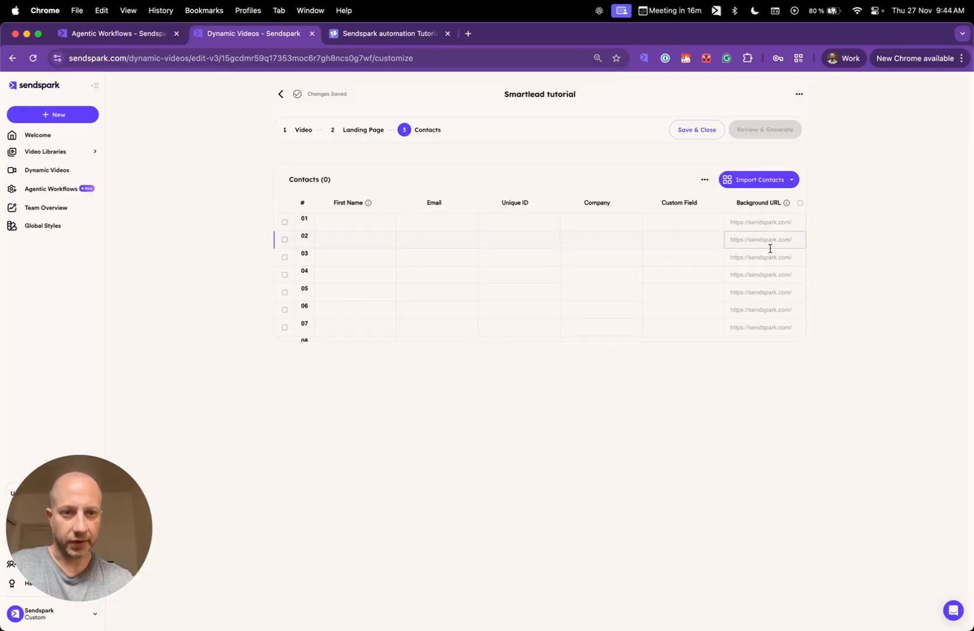
left_click(146, 33)
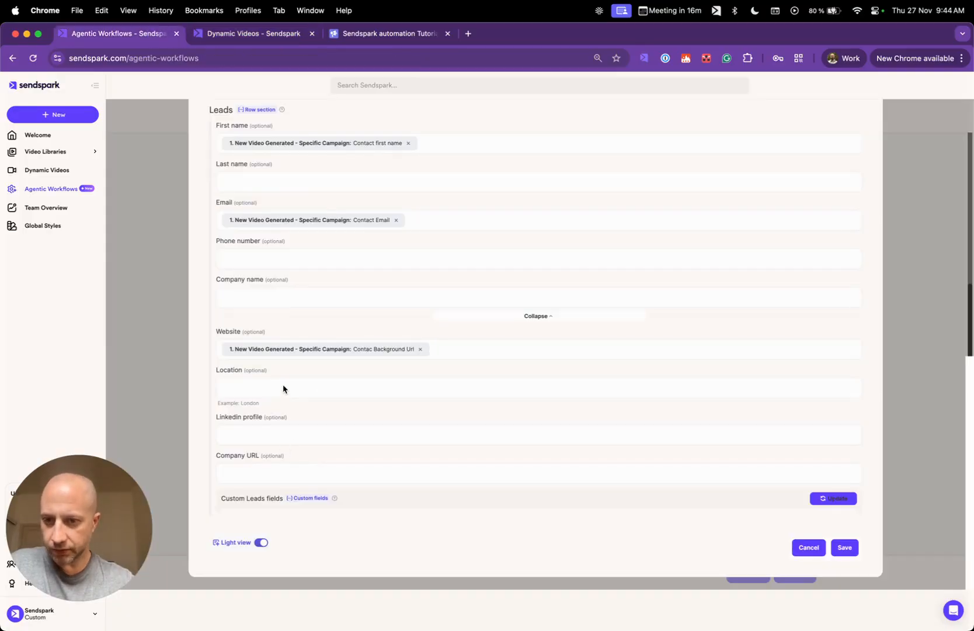
left_click(279, 439)
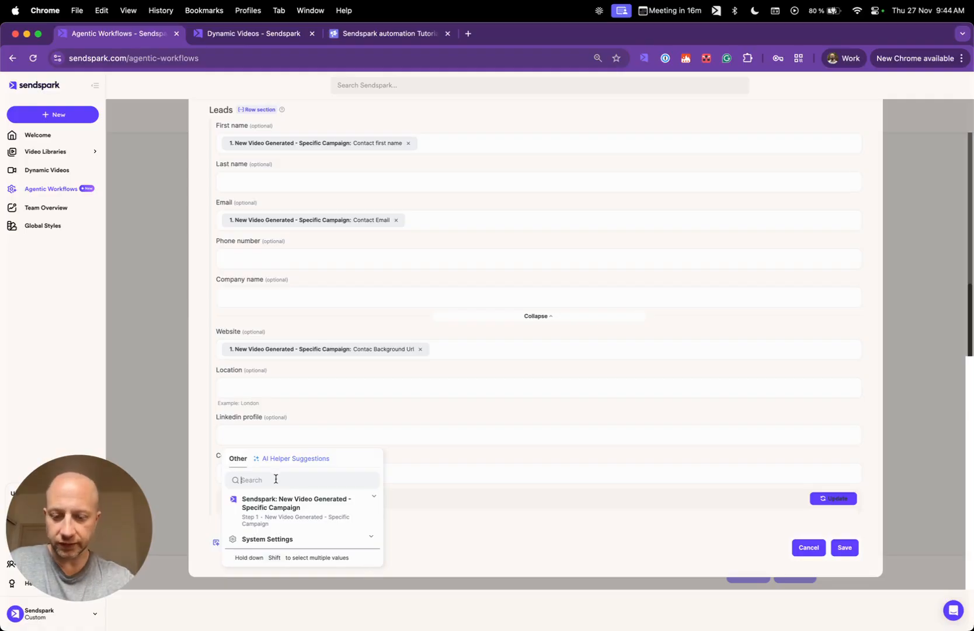
type("link")
scroll(316, 552, "down", 1)
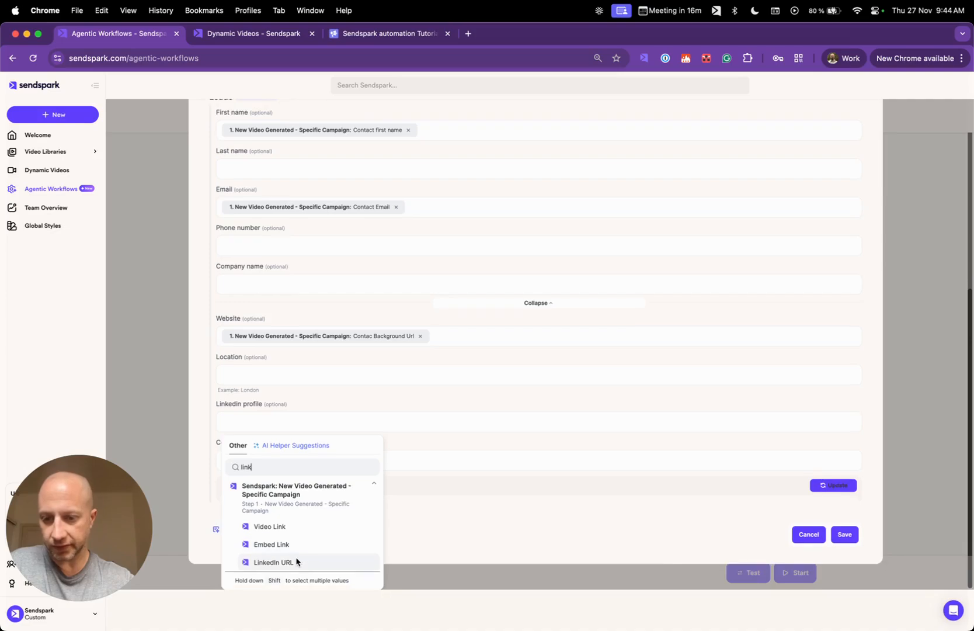
left_click(296, 562)
left_click(283, 33)
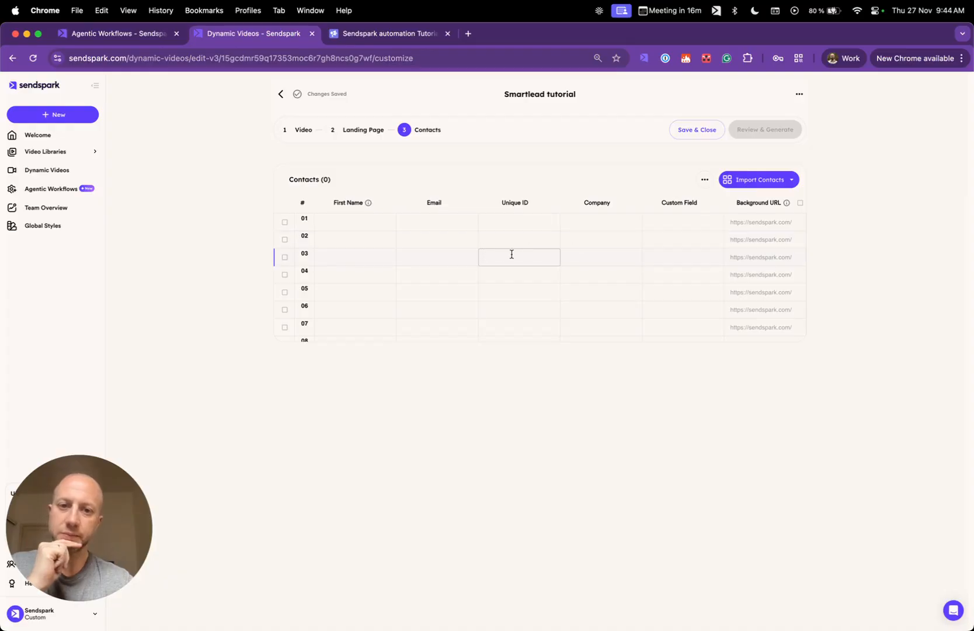
double_click(680, 204)
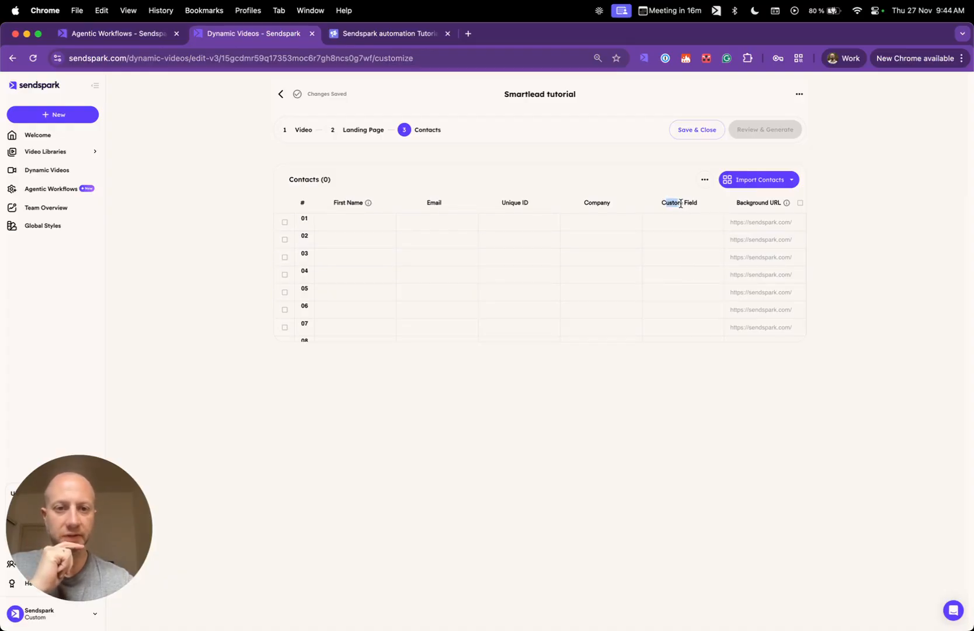
left_click(120, 37)
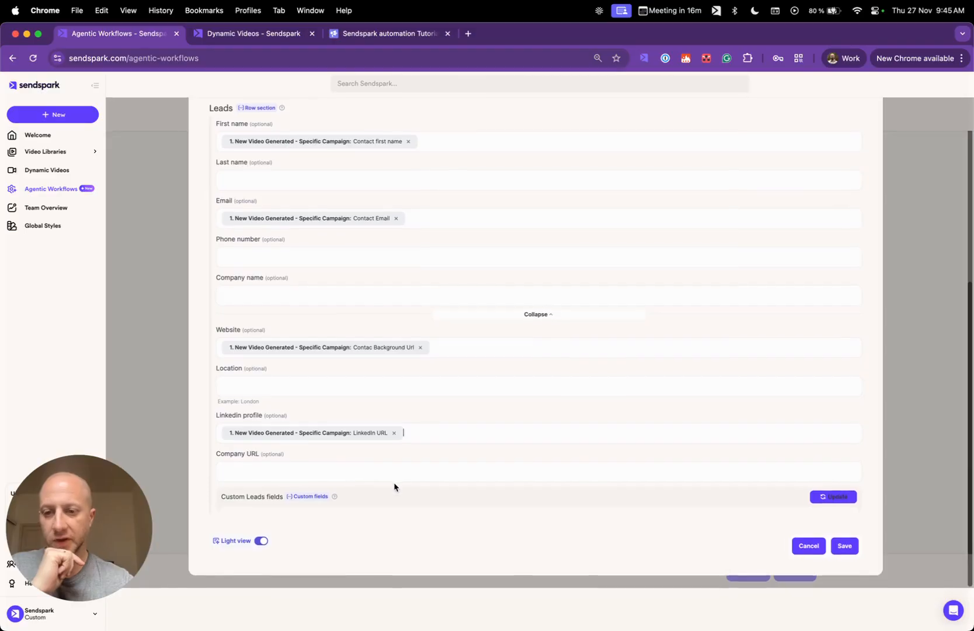
left_click(361, 473)
left_click(289, 504)
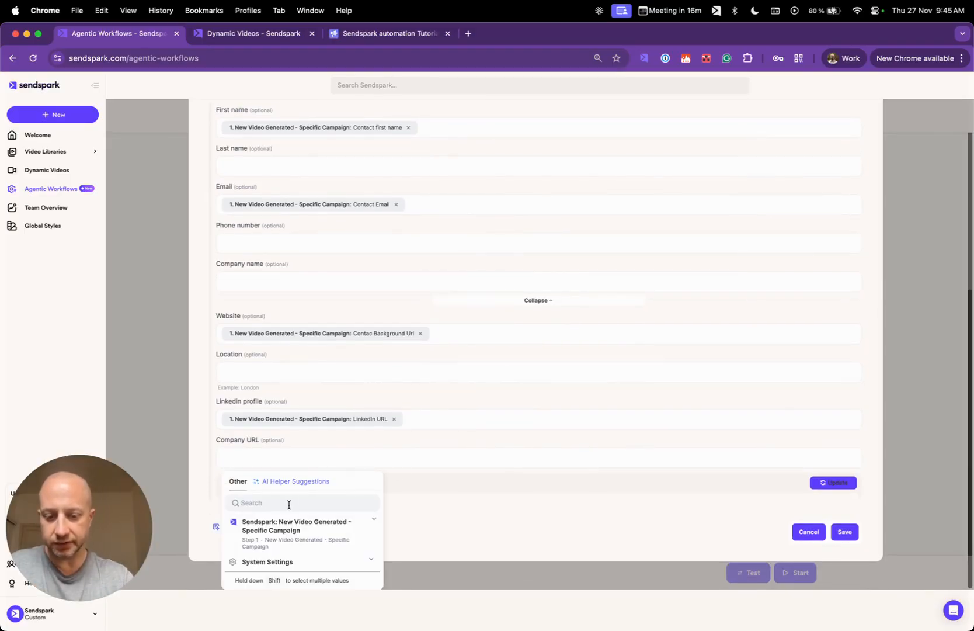
type("job")
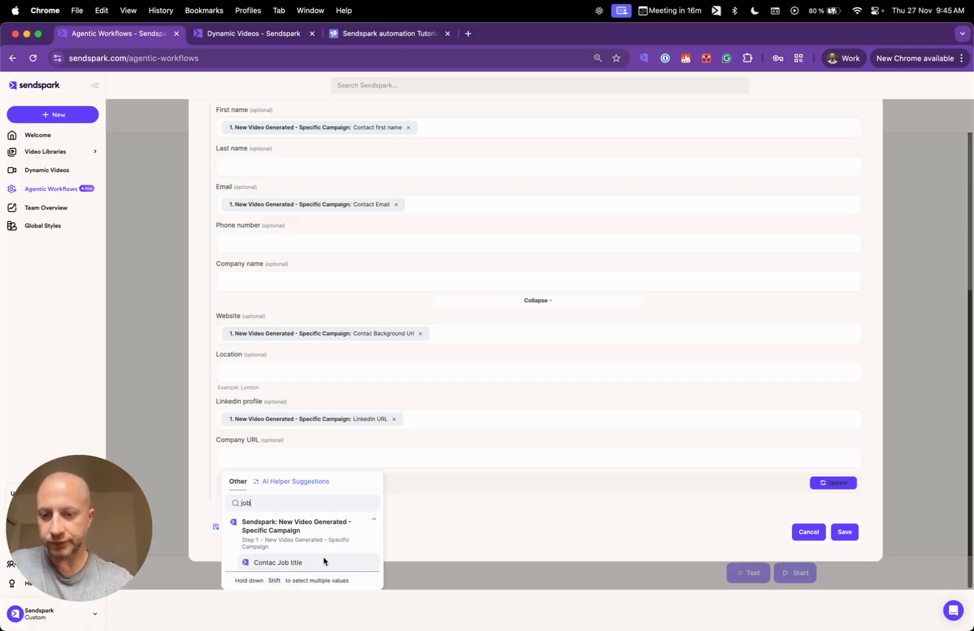
left_click(483, 444)
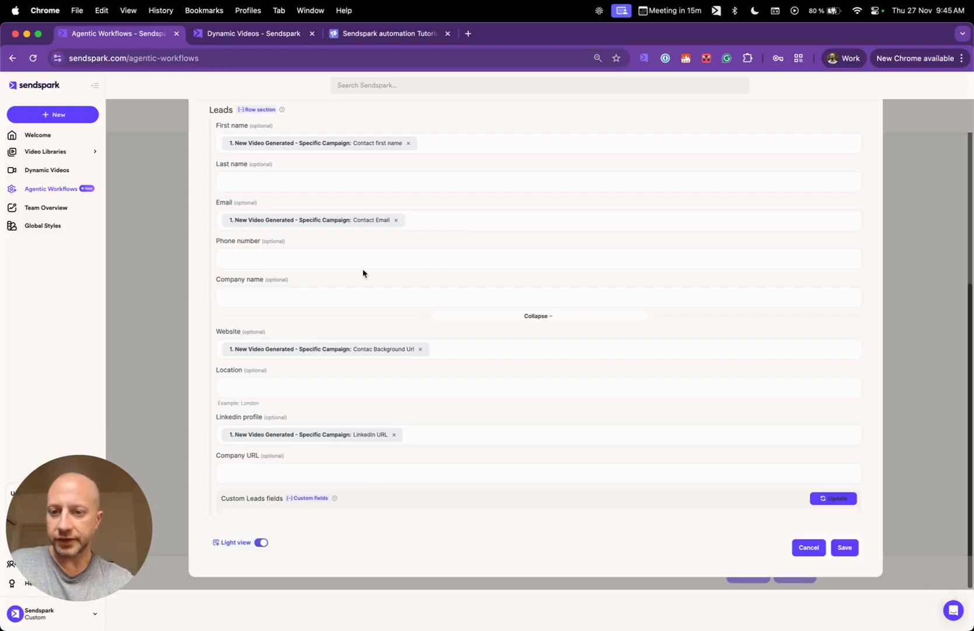
Save the Smartlead lead field mapping and start the automation, opening its results history.
left_click(846, 548)
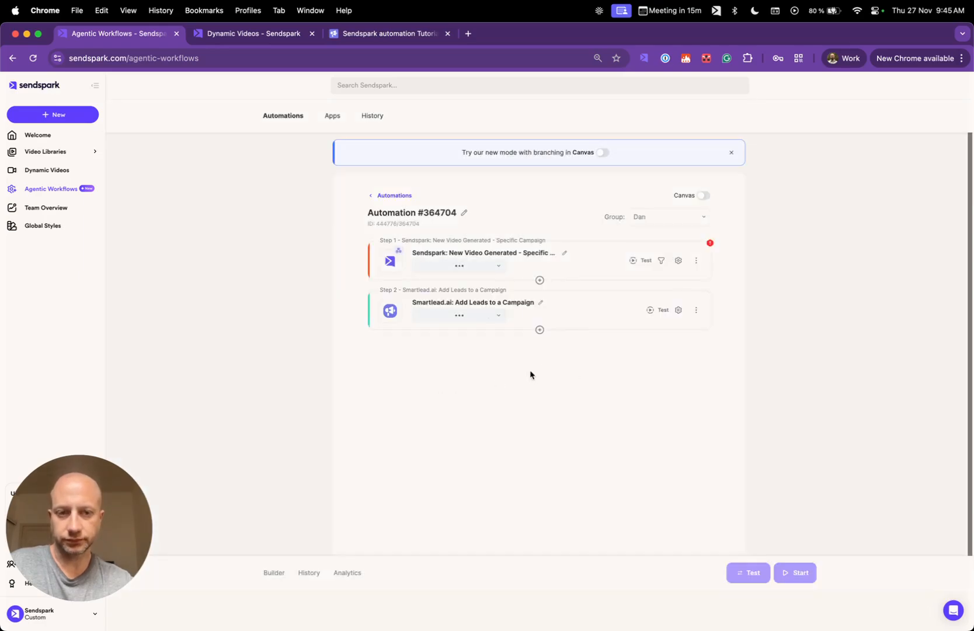
mouse_move(710, 244)
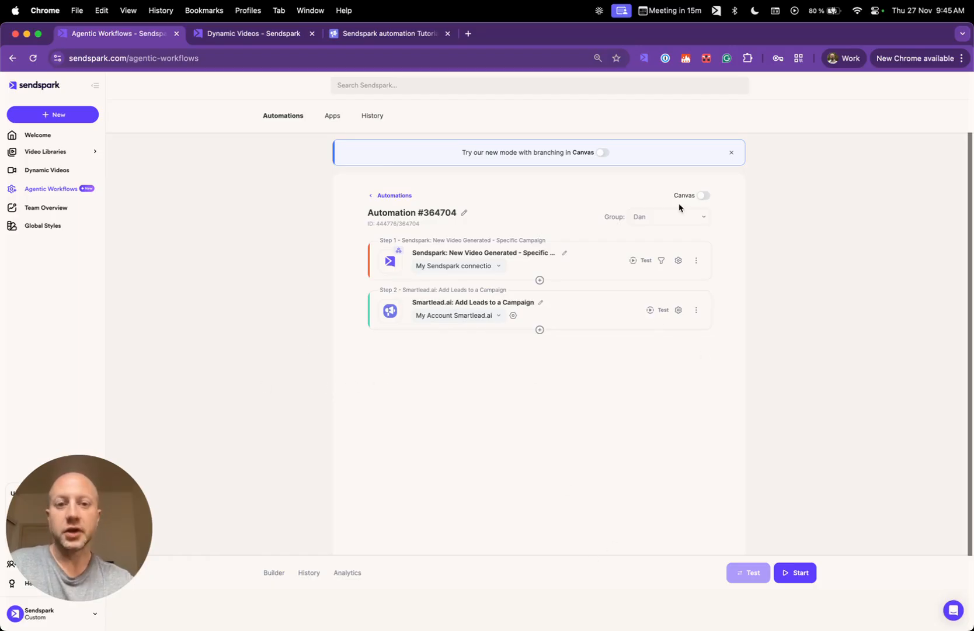
left_click(800, 574)
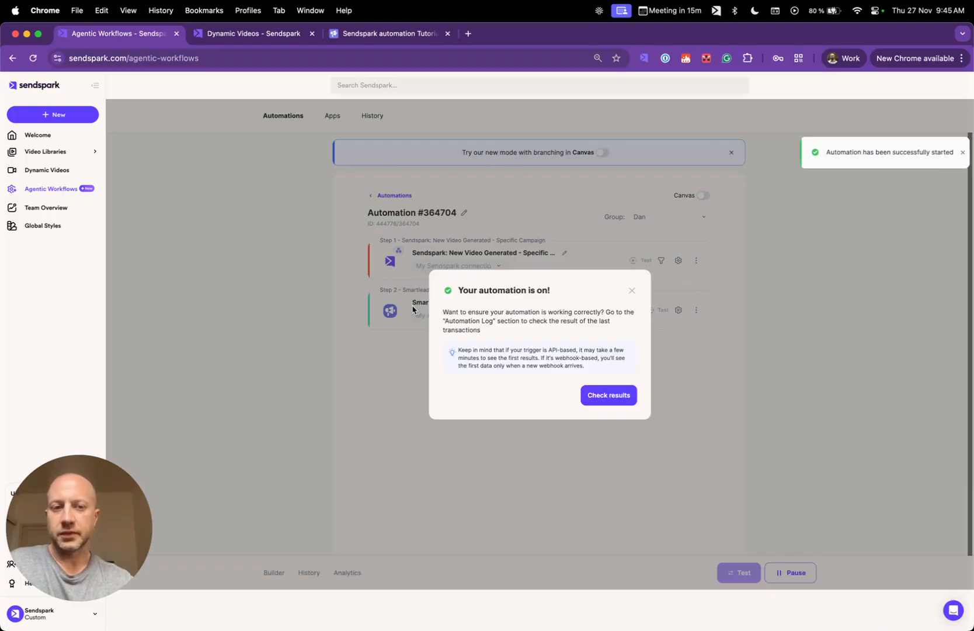
left_click(613, 397)
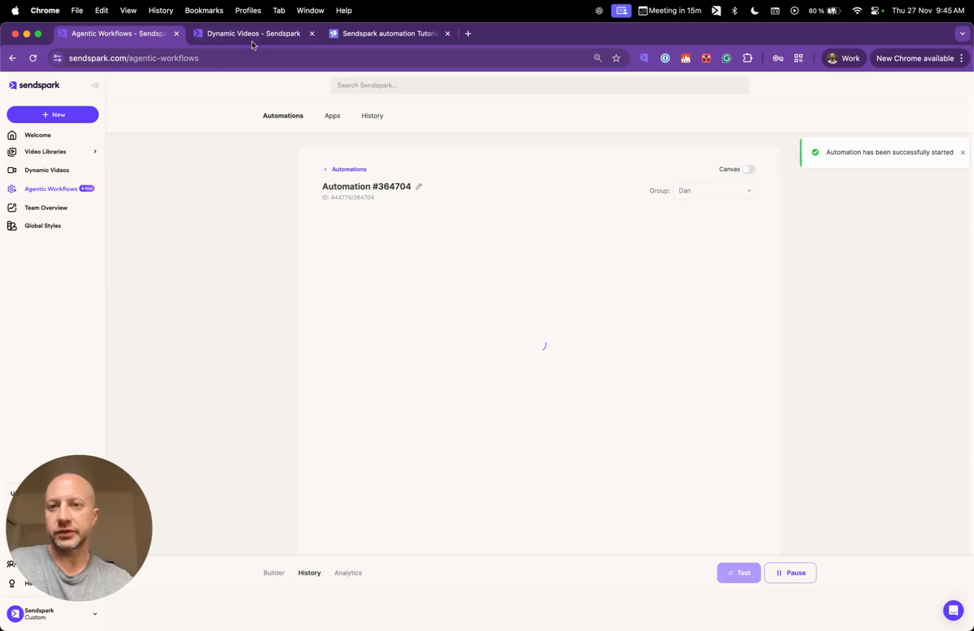
Switch to the "Smartlead tutorial" dynamic video, then save and close its contacts editor to return to the list of generated videos.
left_click(256, 35)
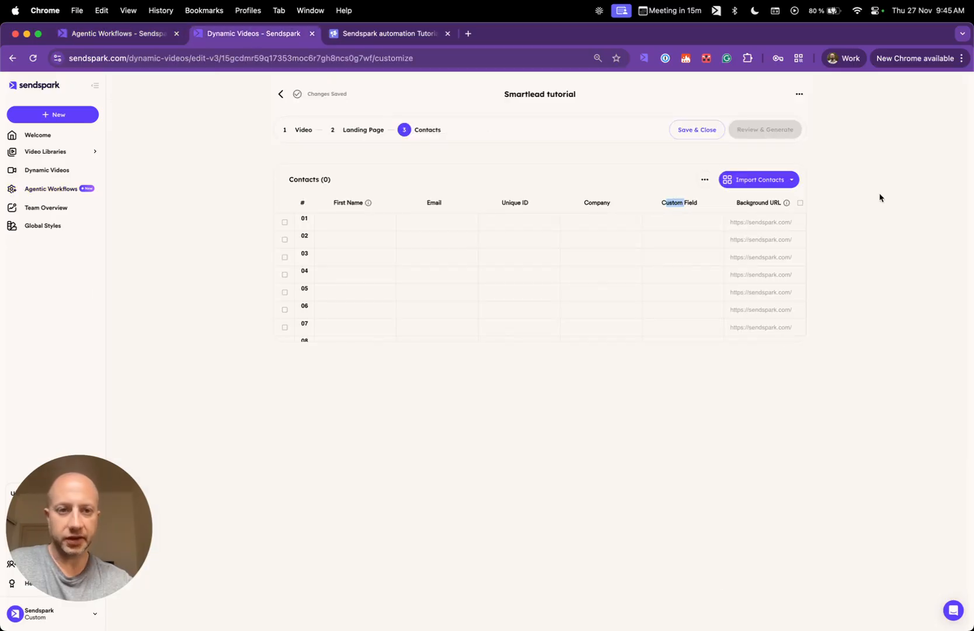
left_click(822, 143)
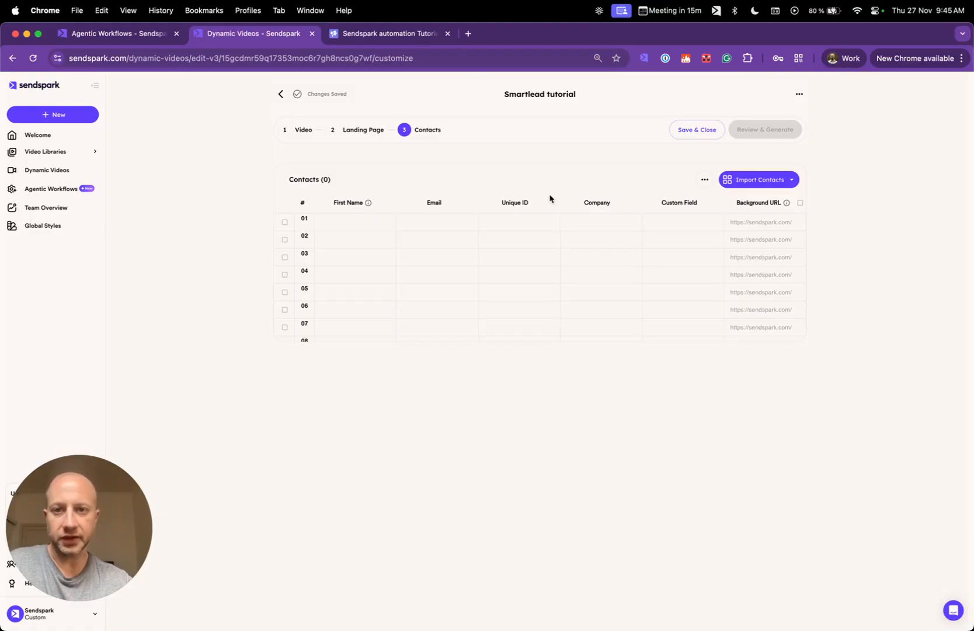
left_click(706, 128)
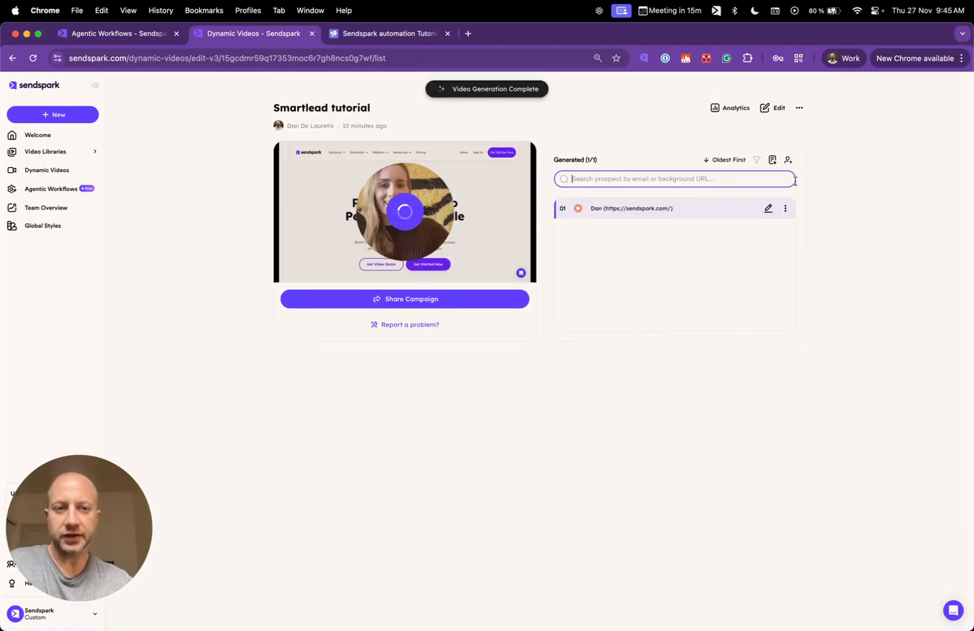
Import the contacts from "3 contacts.csv" into the "Smartlead tutorial" dynamic video, keeping the suggested field mapping.
left_click(787, 160)
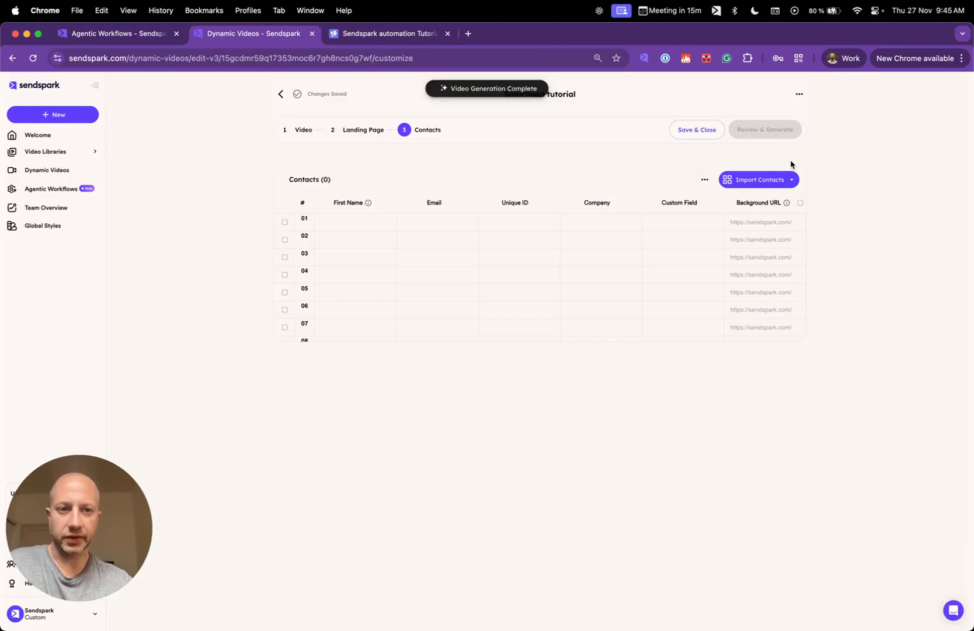
left_click(699, 136)
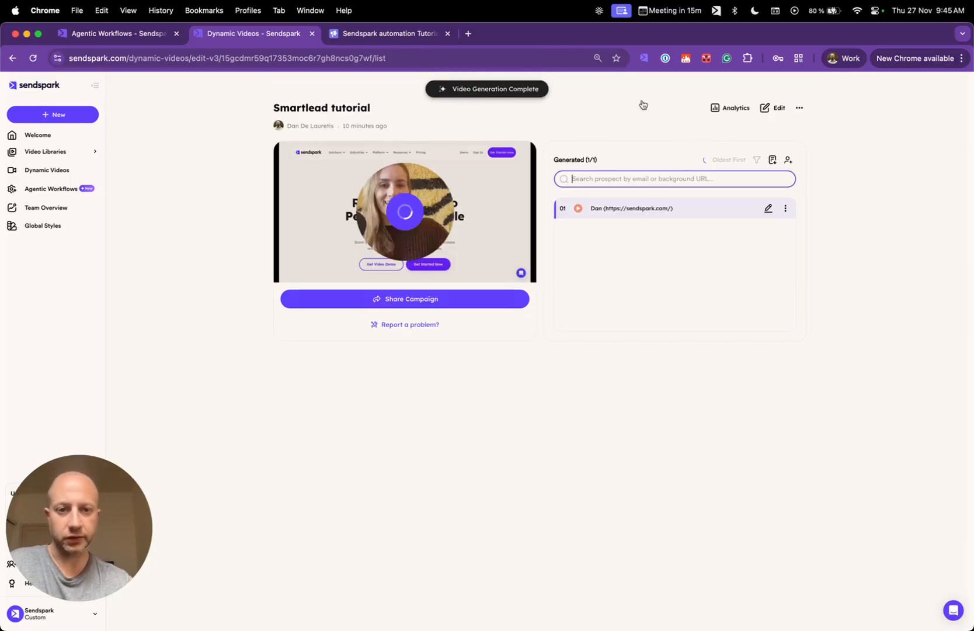
left_click(788, 160)
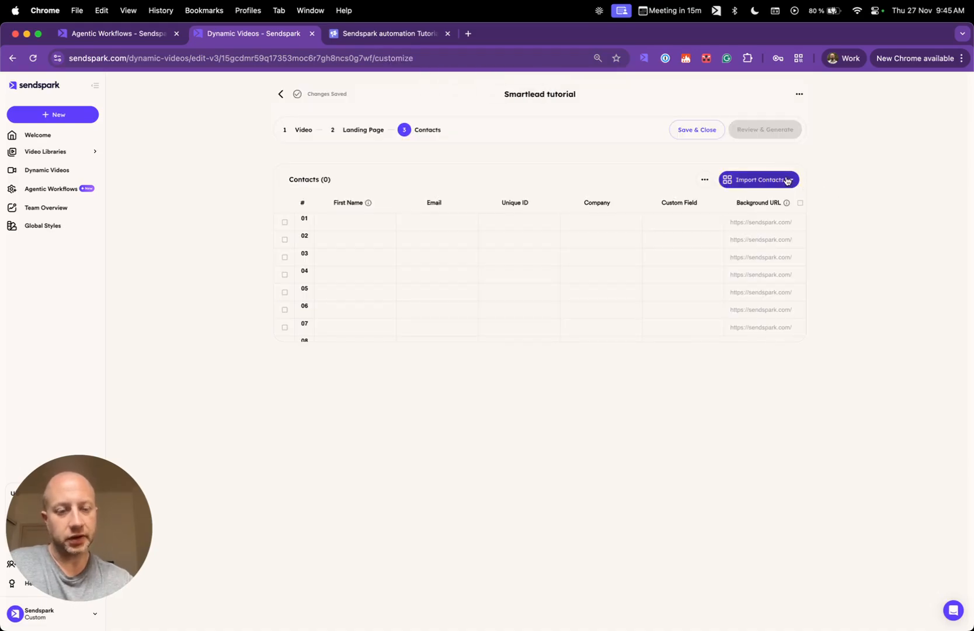
left_click(787, 181)
left_click(761, 205)
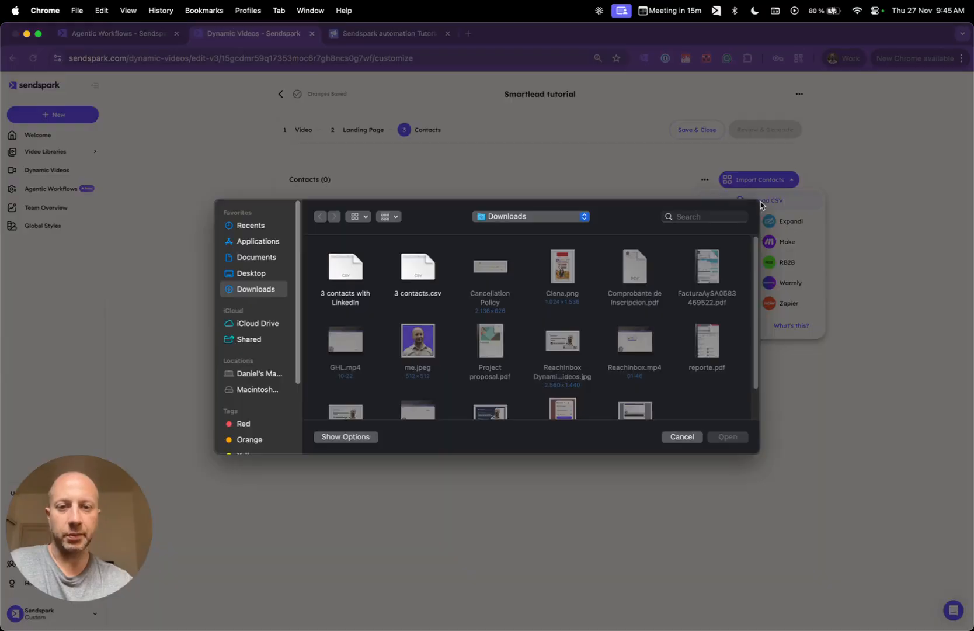
double_click(419, 268)
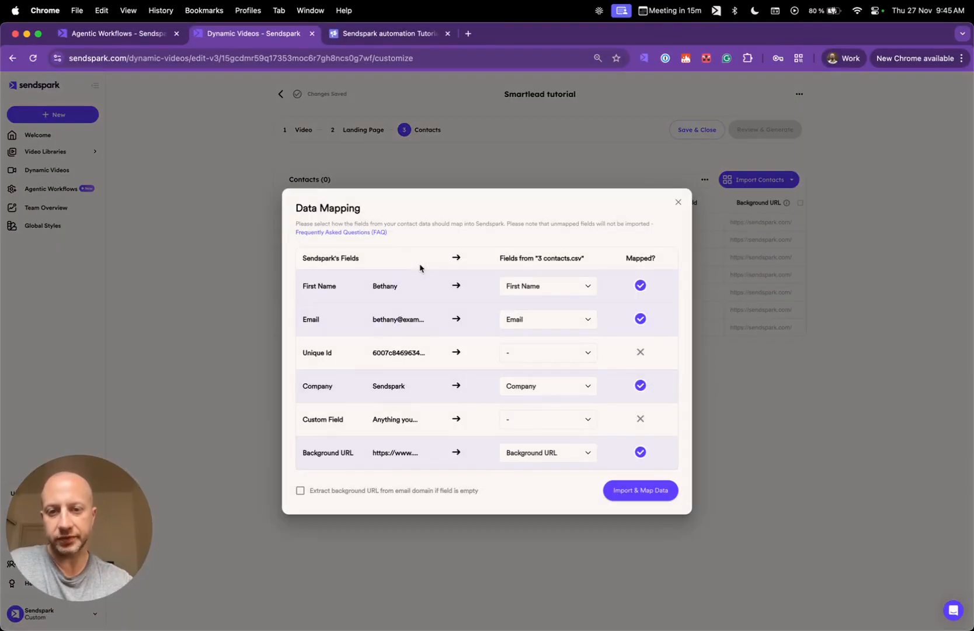
left_click(647, 496)
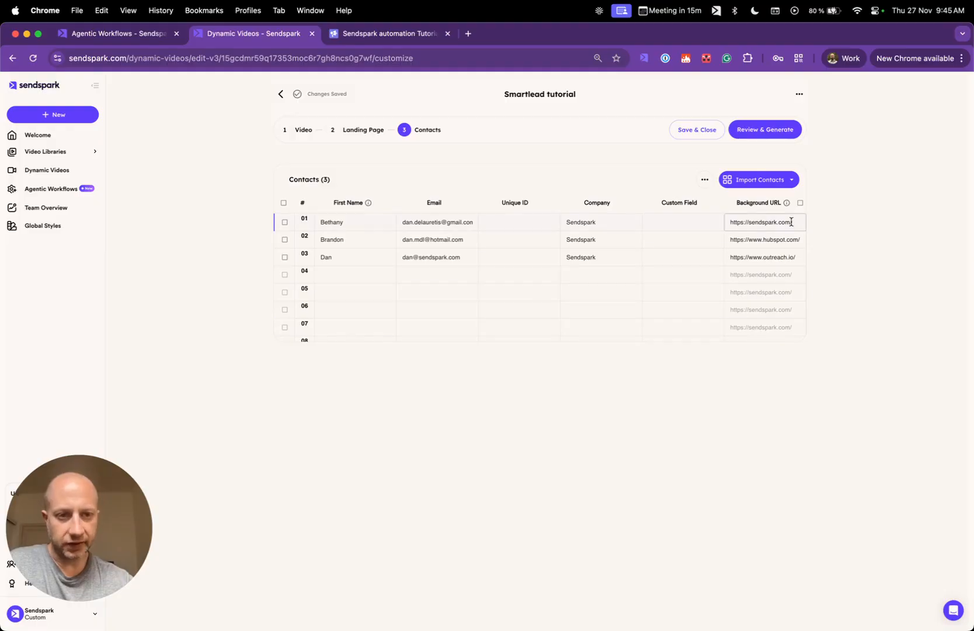
Review and generate the dynamic videos for the imported contacts, and dismiss the generation notice.
left_click(773, 137)
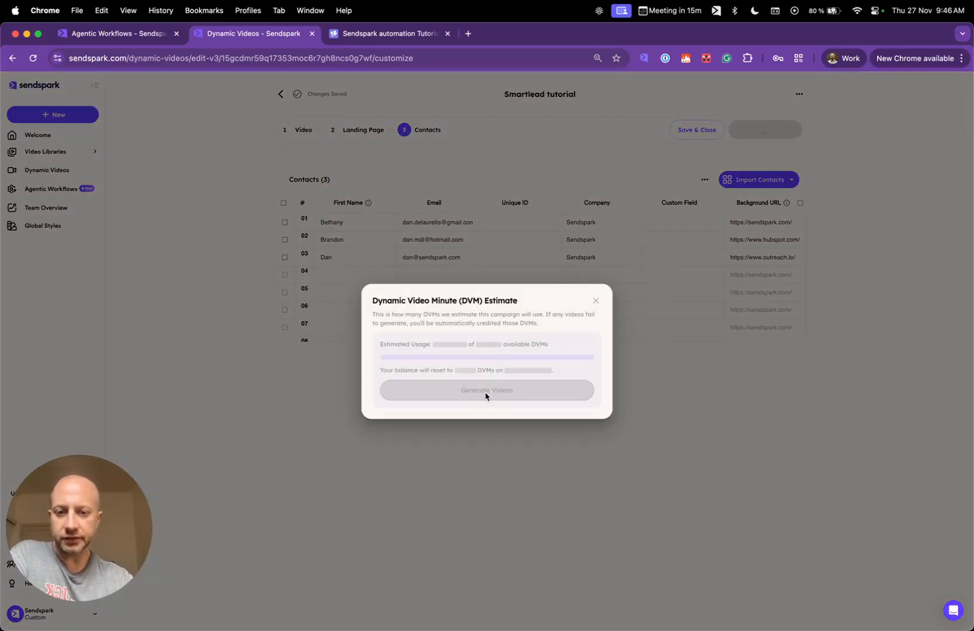
left_click(487, 393)
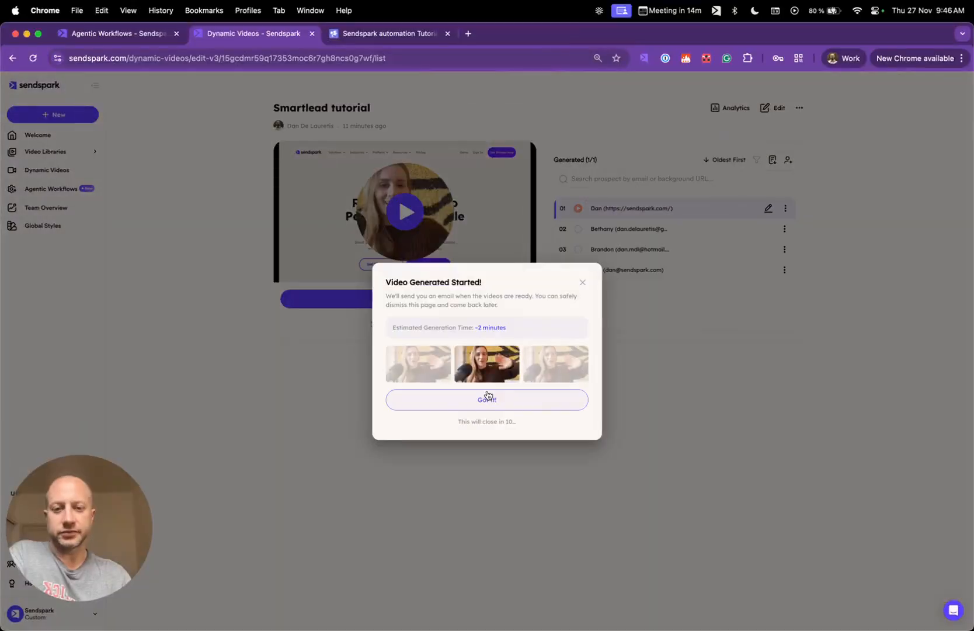
left_click(487, 399)
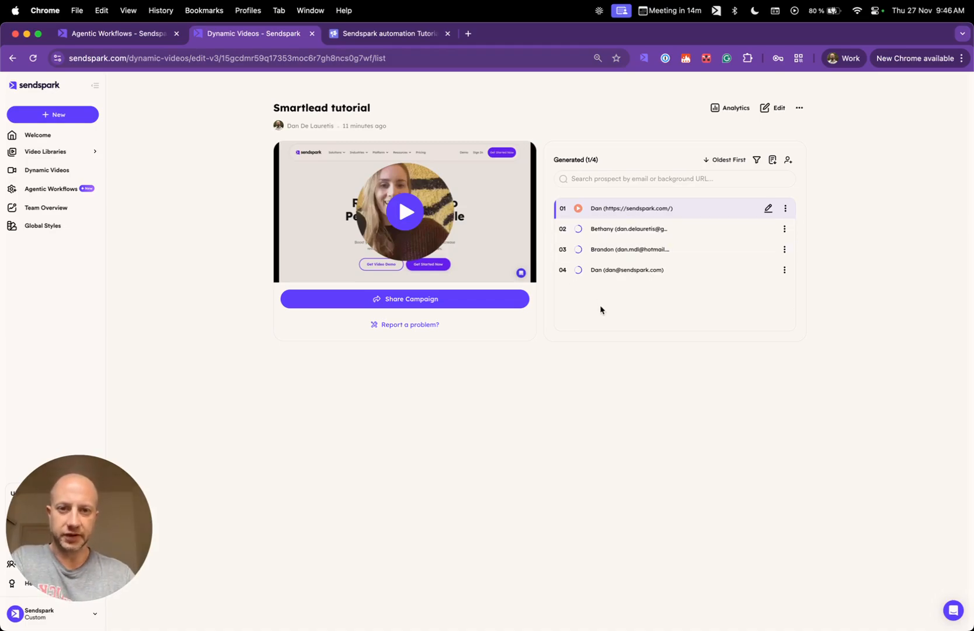
Check the running automation's steps and history against the generation status of the "Smartlead tutorial" videos.
left_click(124, 34)
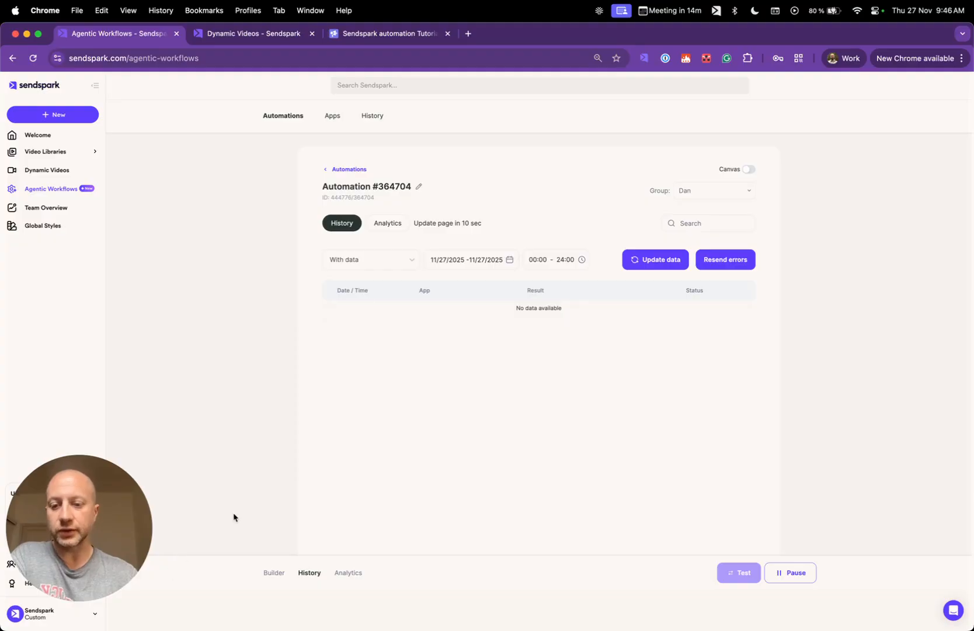
left_click(278, 575)
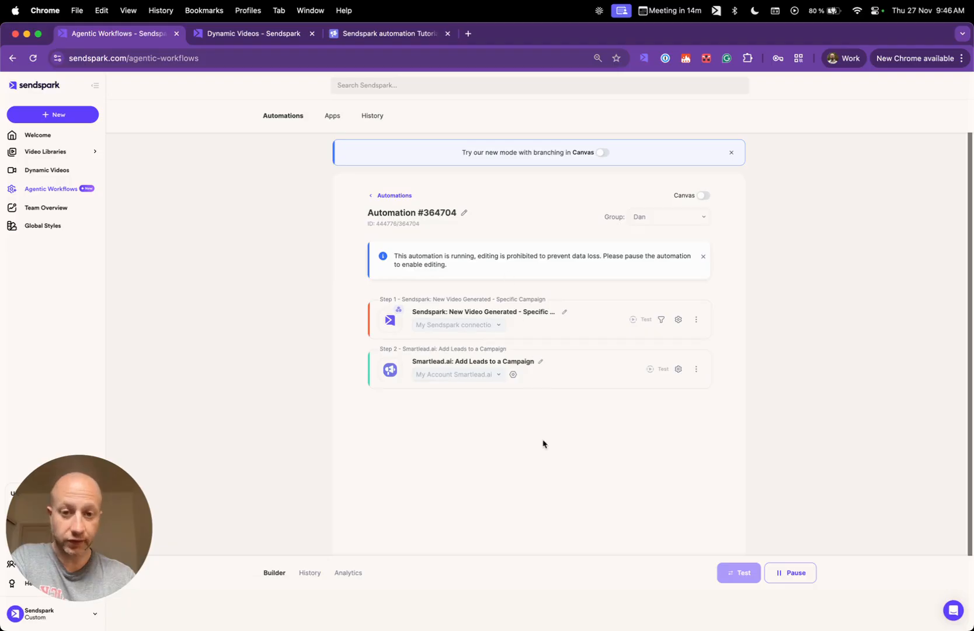
left_click(310, 573)
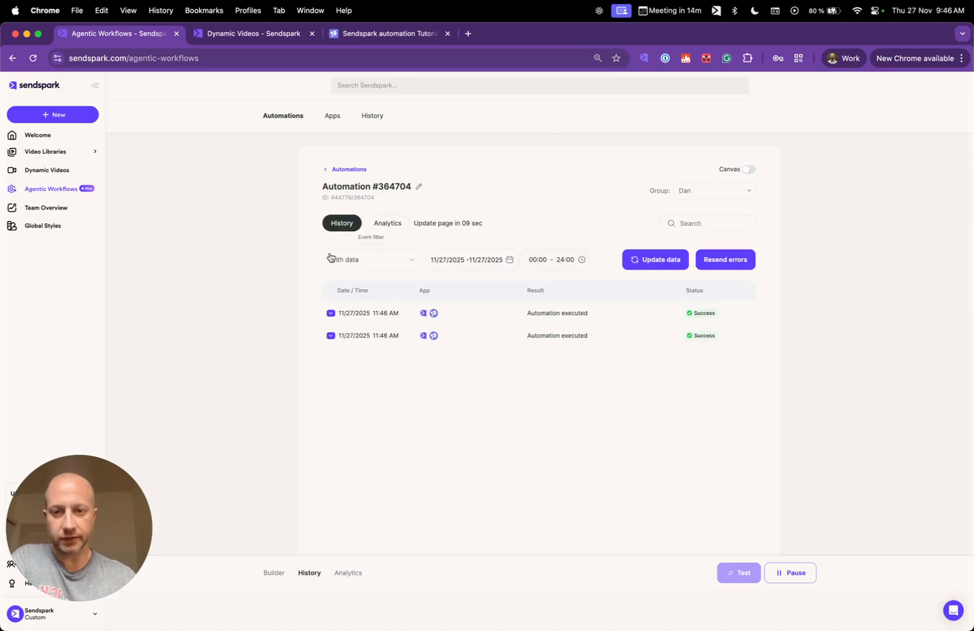
left_click(237, 36)
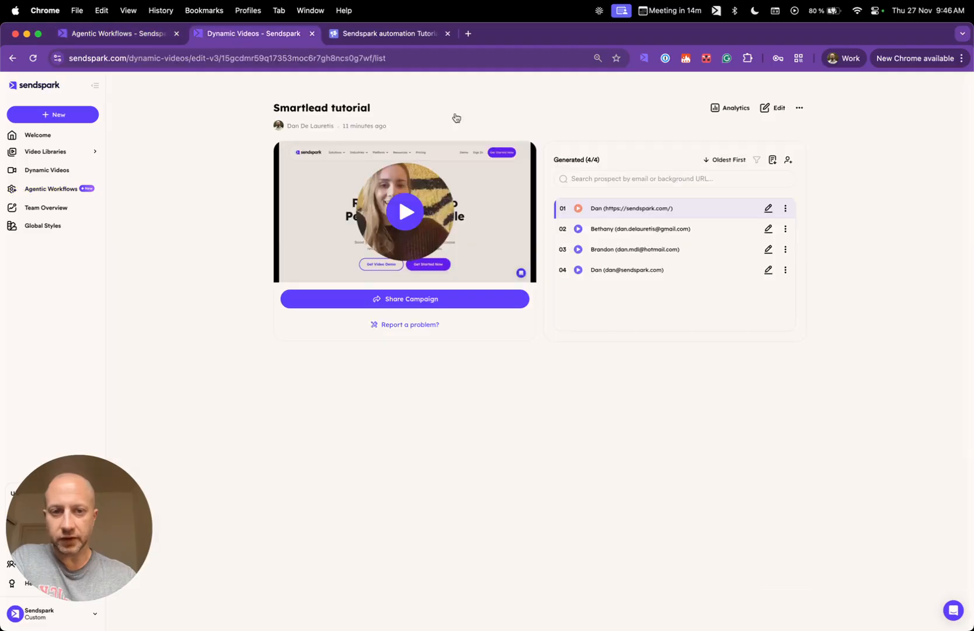
left_click(124, 31)
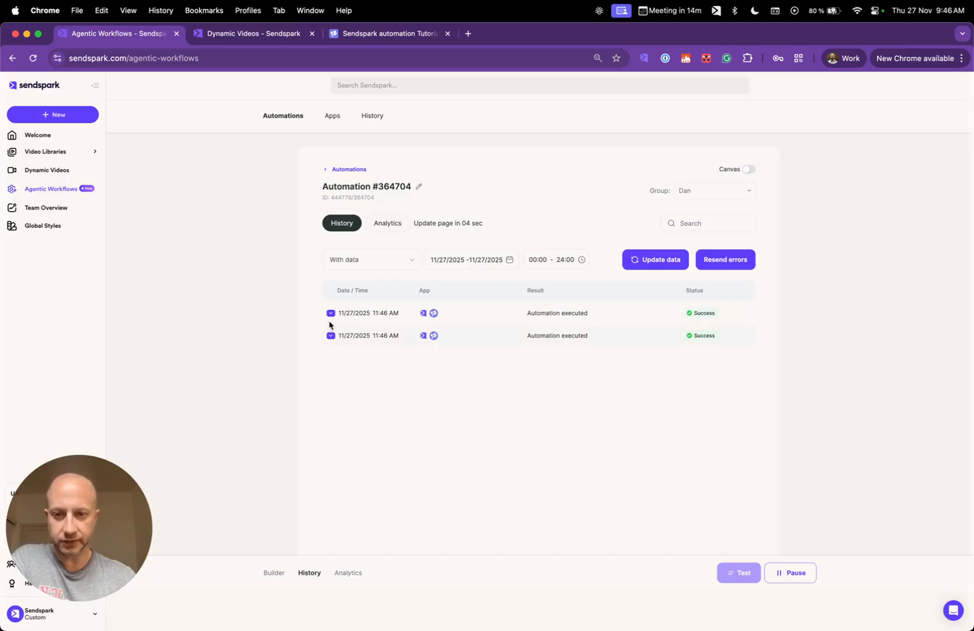
Expand an executed run in the automation history and examine the lead data sent by its "Add Leads to a Campaign" step.
left_click(330, 313)
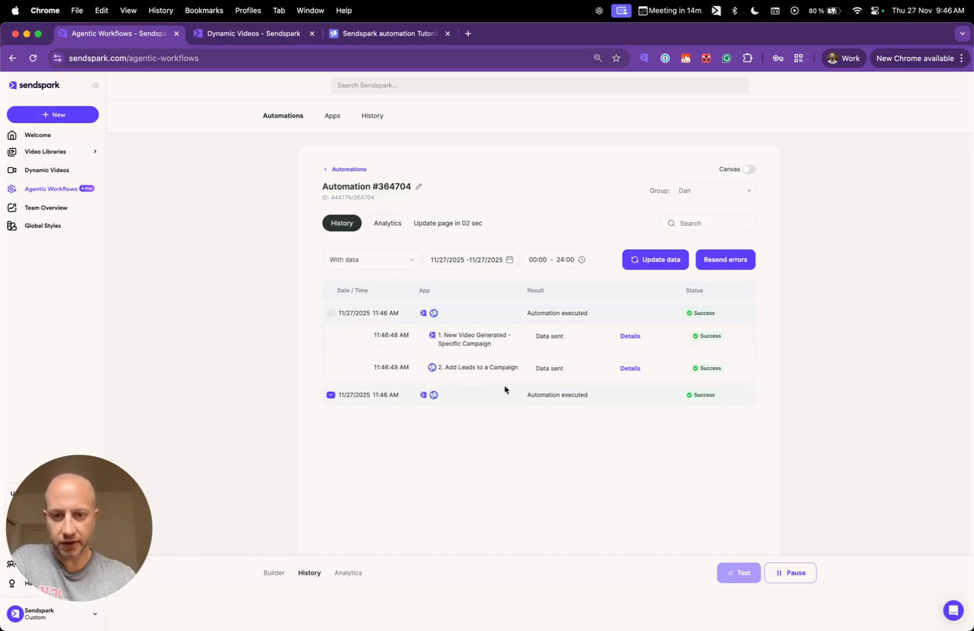
left_click_drag(448, 368, 489, 368)
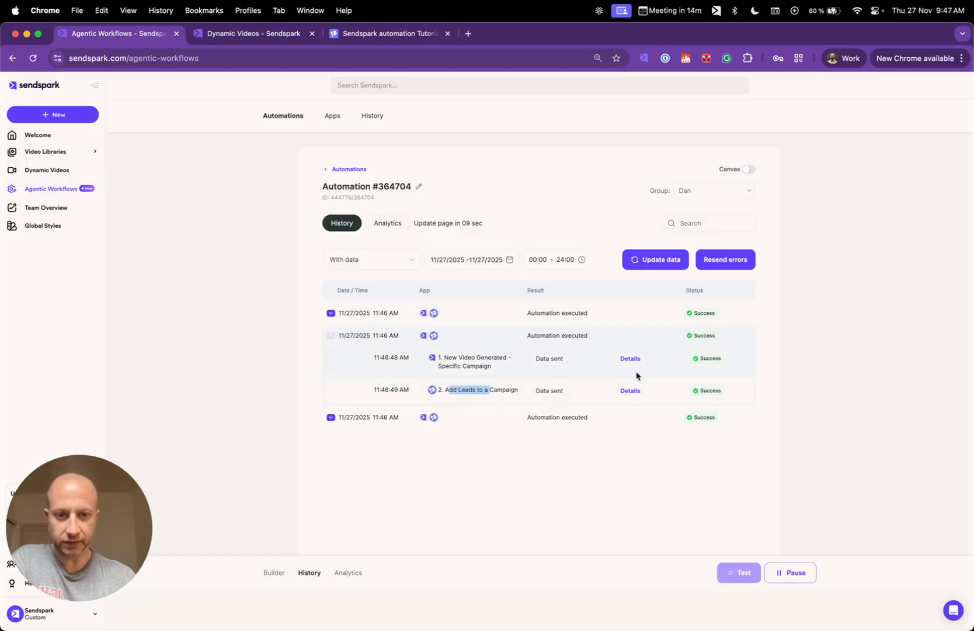
left_click(633, 391)
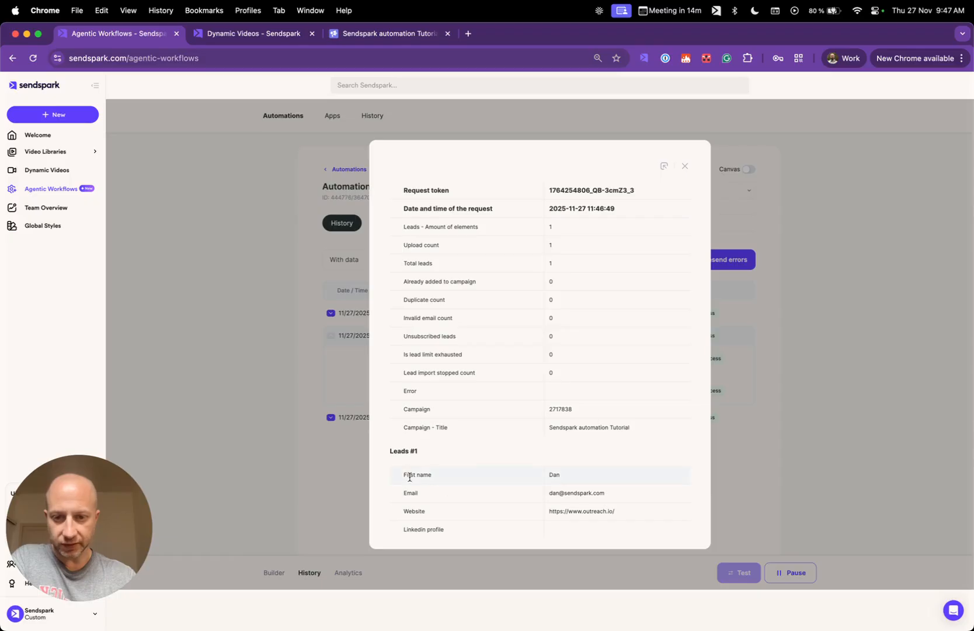
left_click_drag(409, 476, 615, 511)
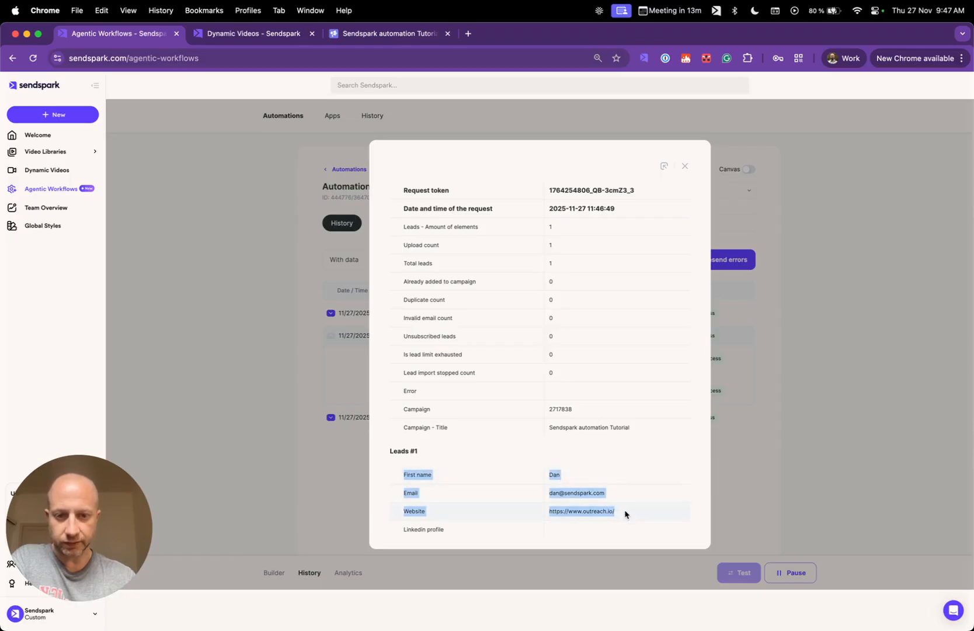
left_click(686, 167)
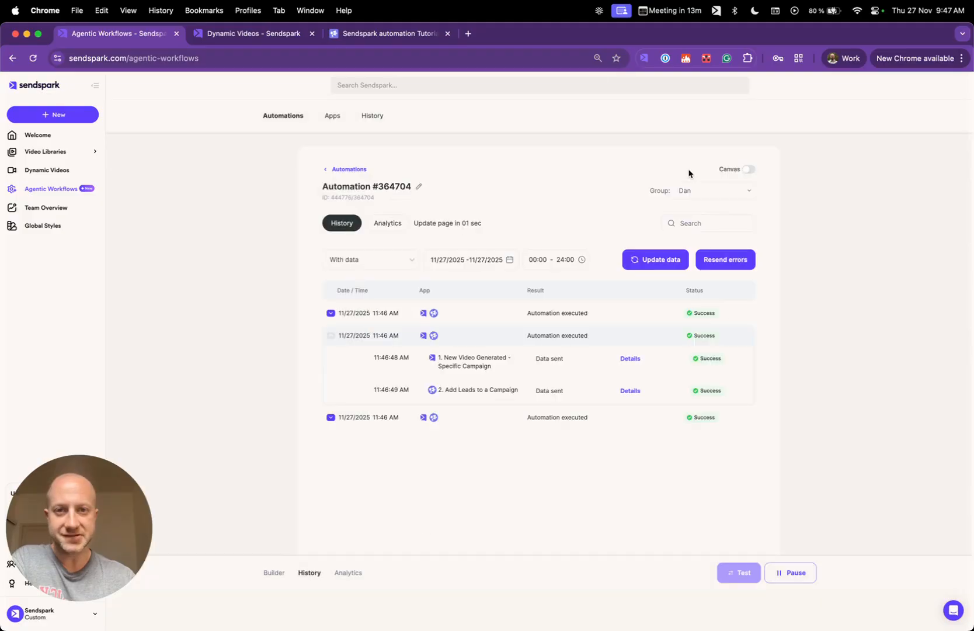
Switch to the "Sendspark automation Tutorial" campaign in Smartlead and reload its lead list to check for the added leads.
left_click(229, 36)
left_click(349, 38)
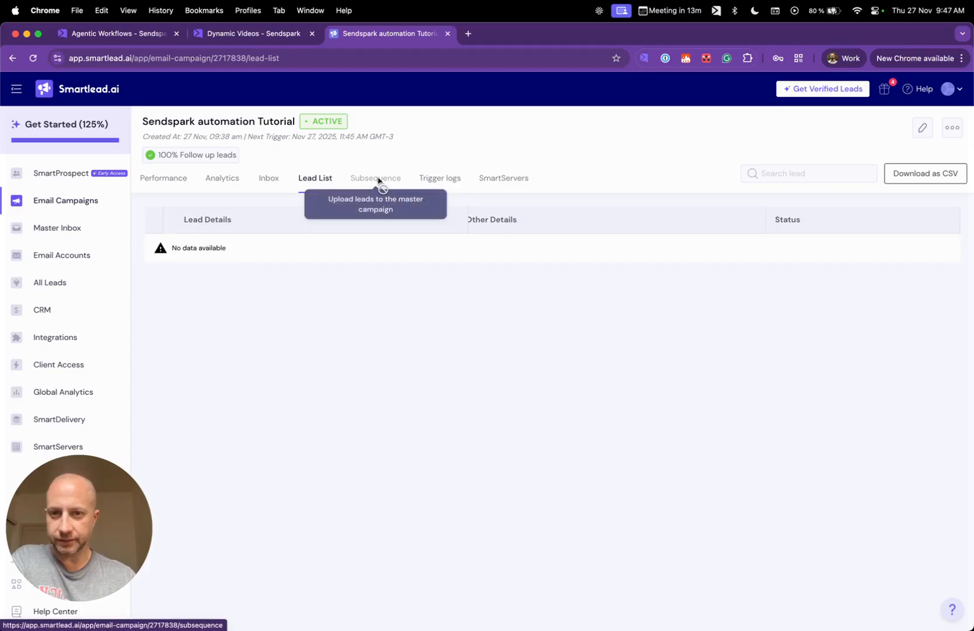
left_click(264, 184)
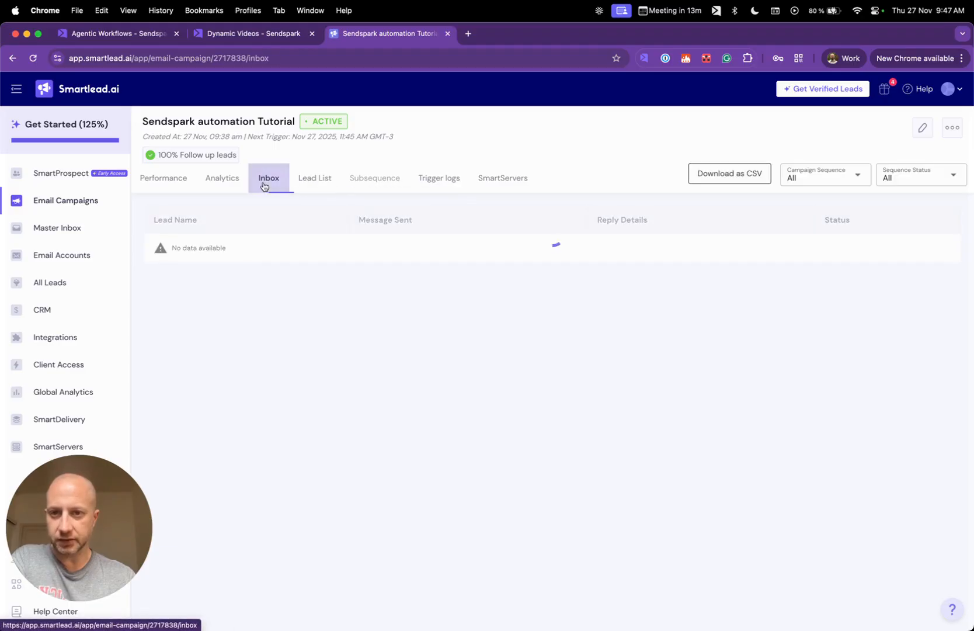
left_click(313, 182)
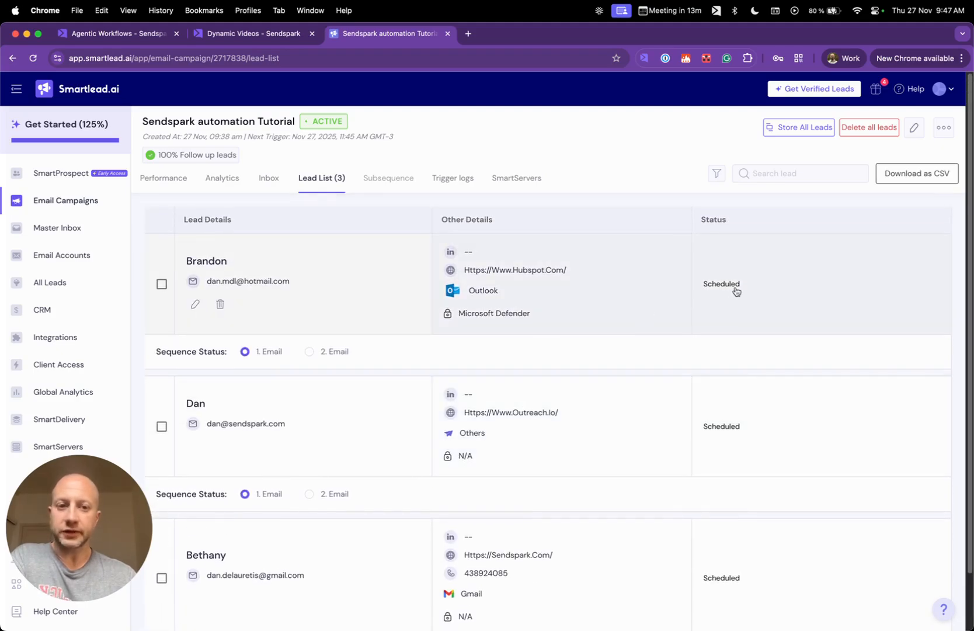
Examine the scheduled email steps in the first lead's sequence details, and return to the campaign's lead list.
left_click(736, 291)
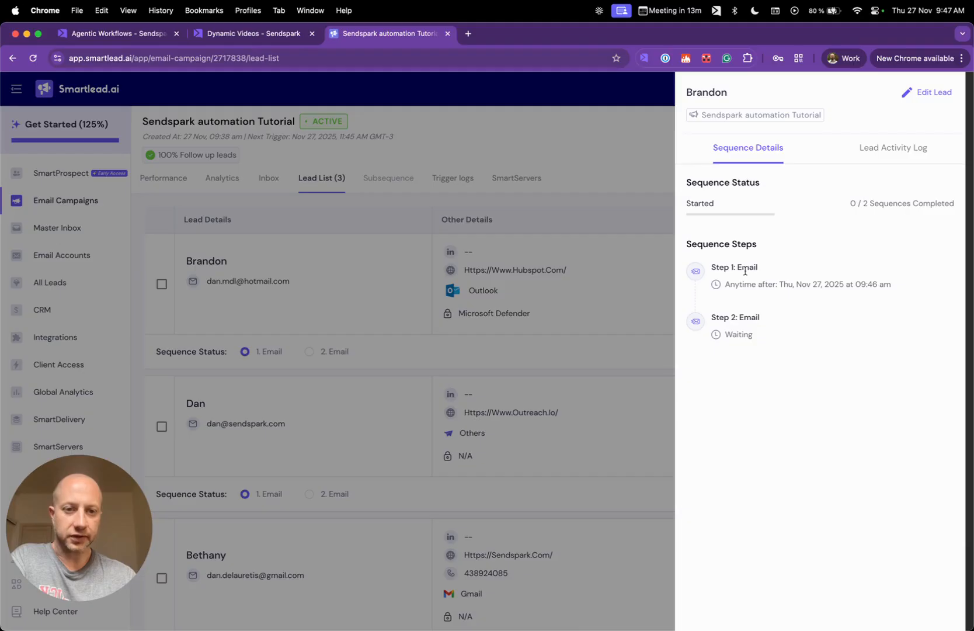
left_click_drag(729, 284, 892, 284)
left_click(913, 284)
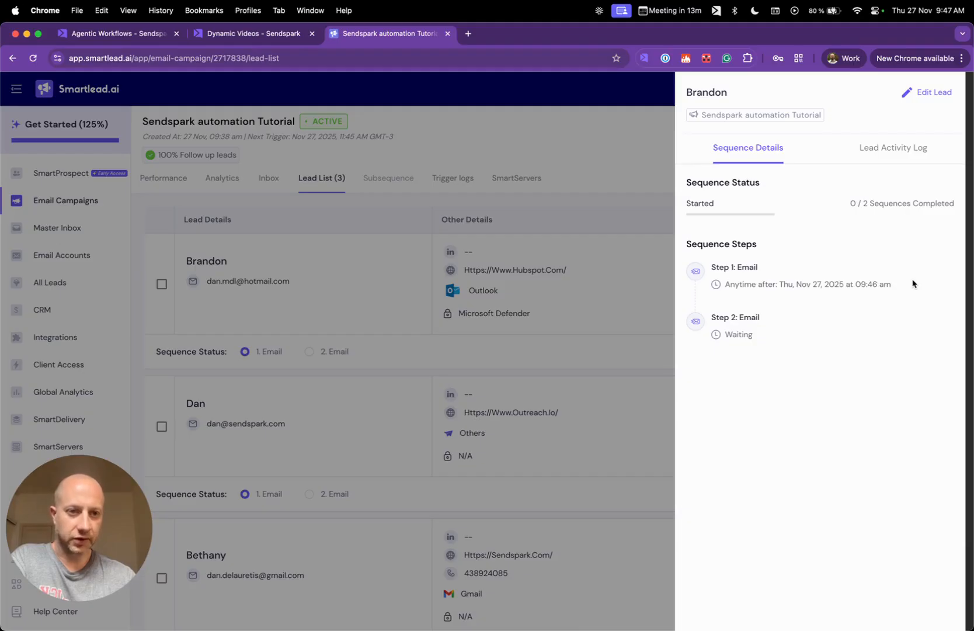
left_click_drag(816, 284, 908, 287)
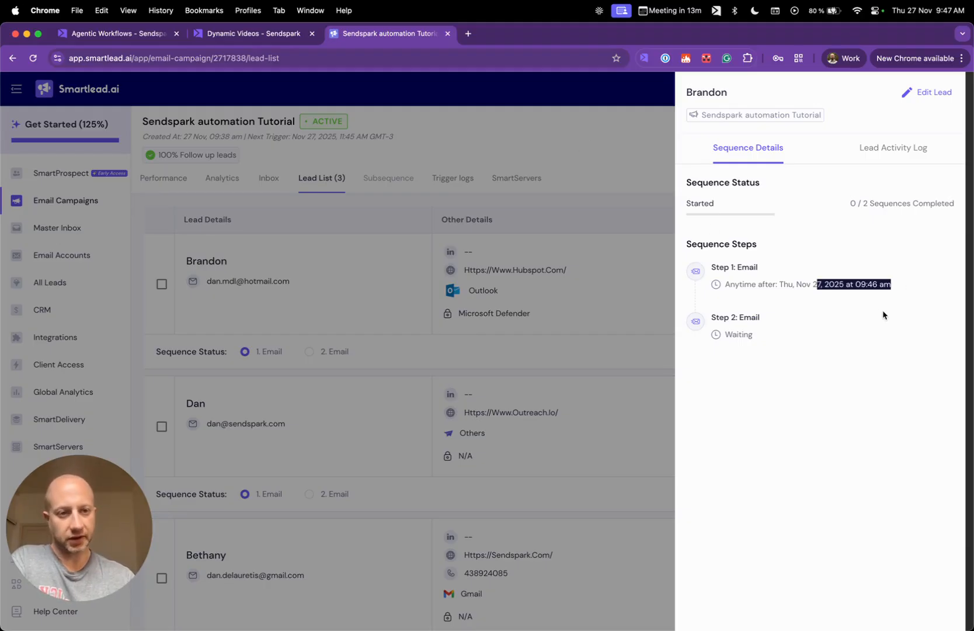
left_click(842, 307)
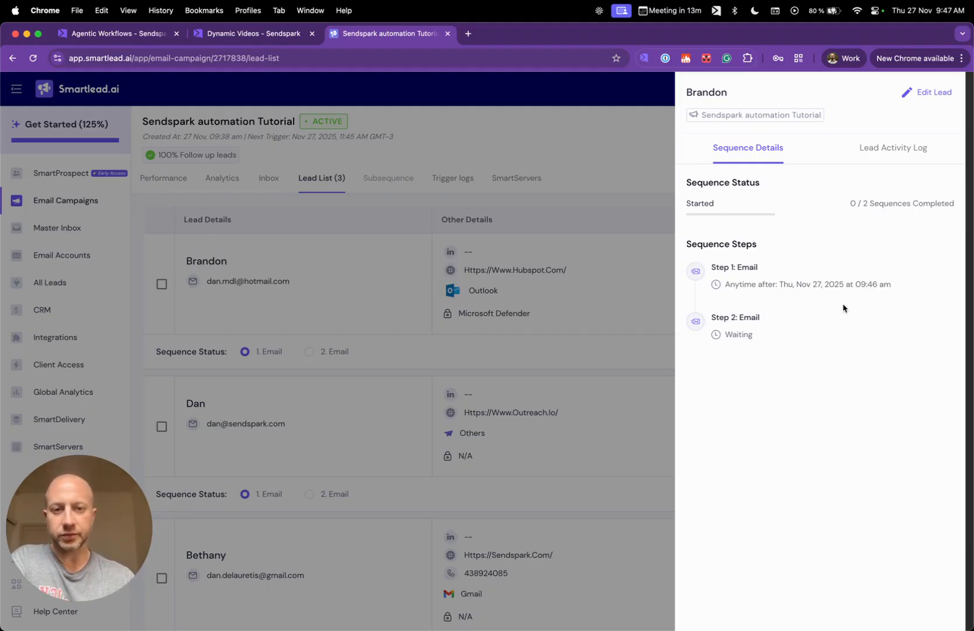
left_click(568, 136)
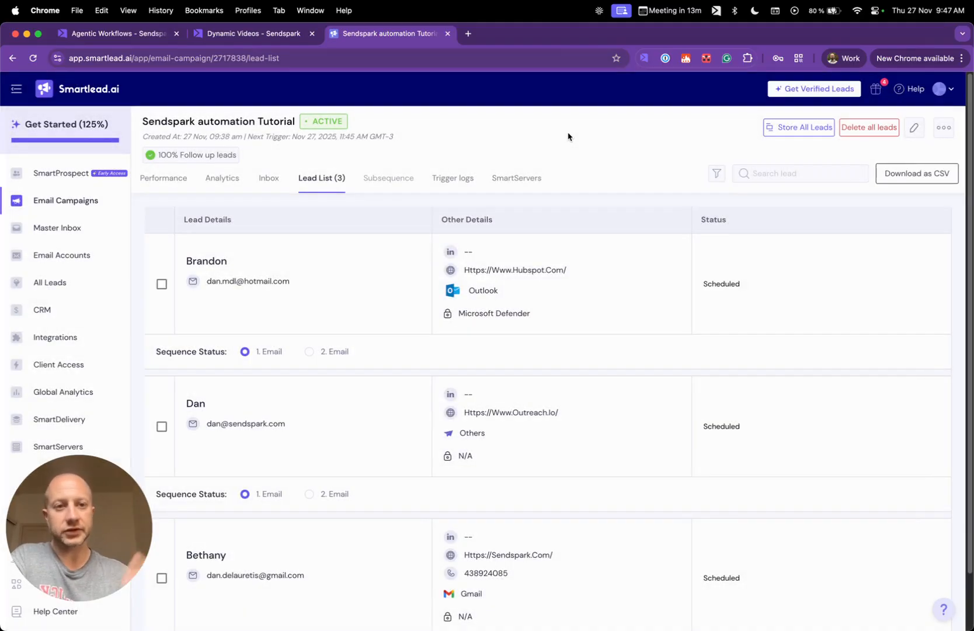